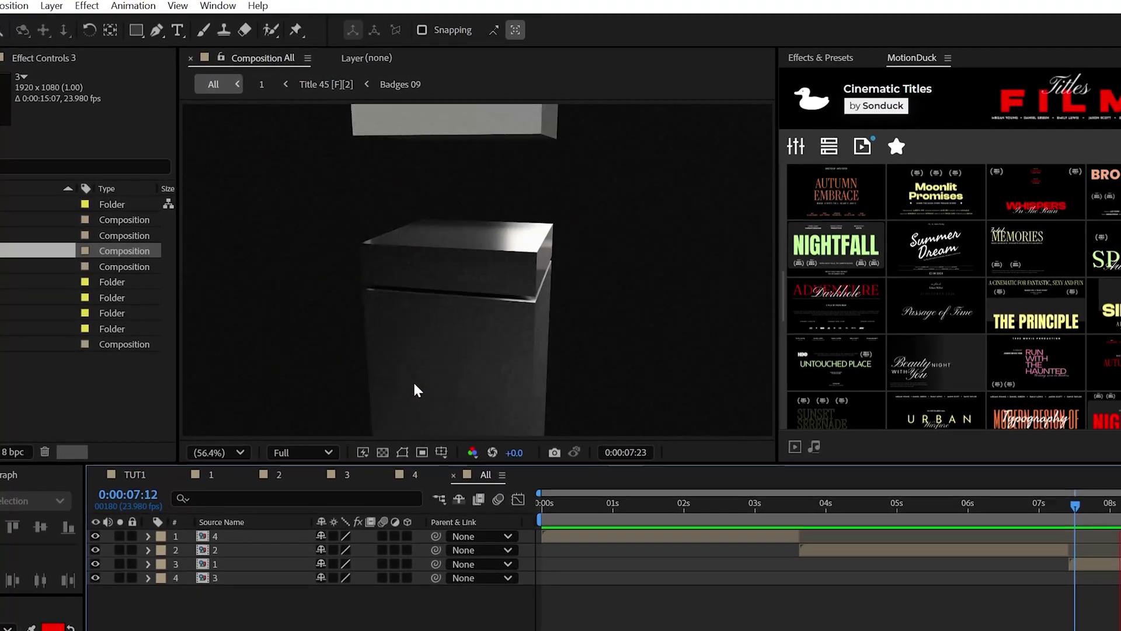
Preview Composition 1, then switch to the empty TUT1 comp with the Rectangle tool ready.
double_click(416, 384)
key(space)
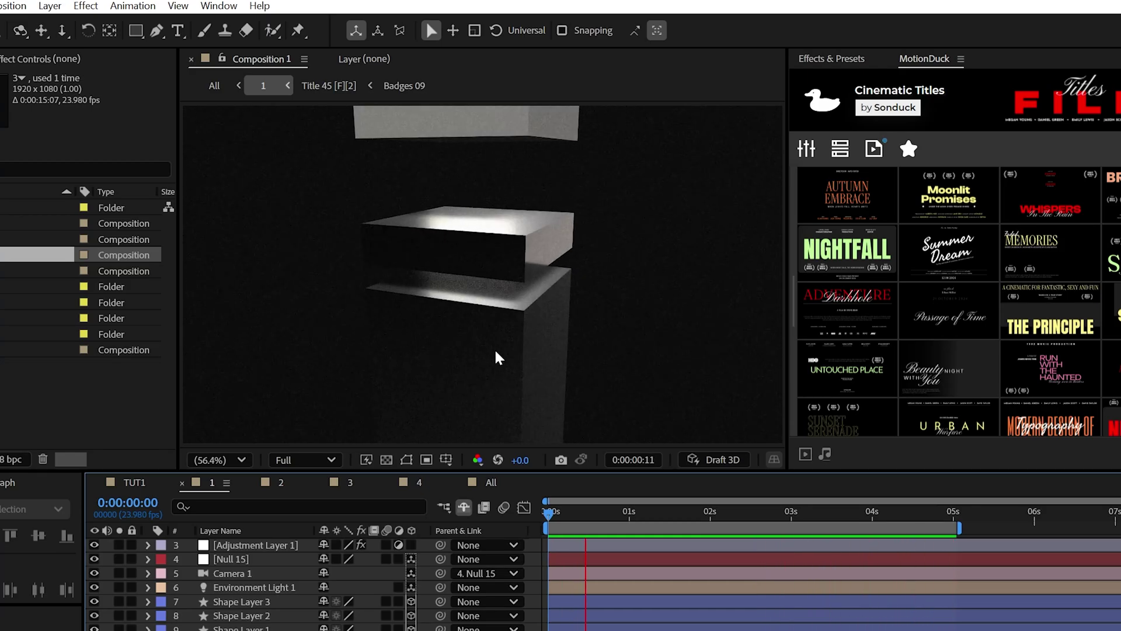
click(134, 482)
click(135, 31)
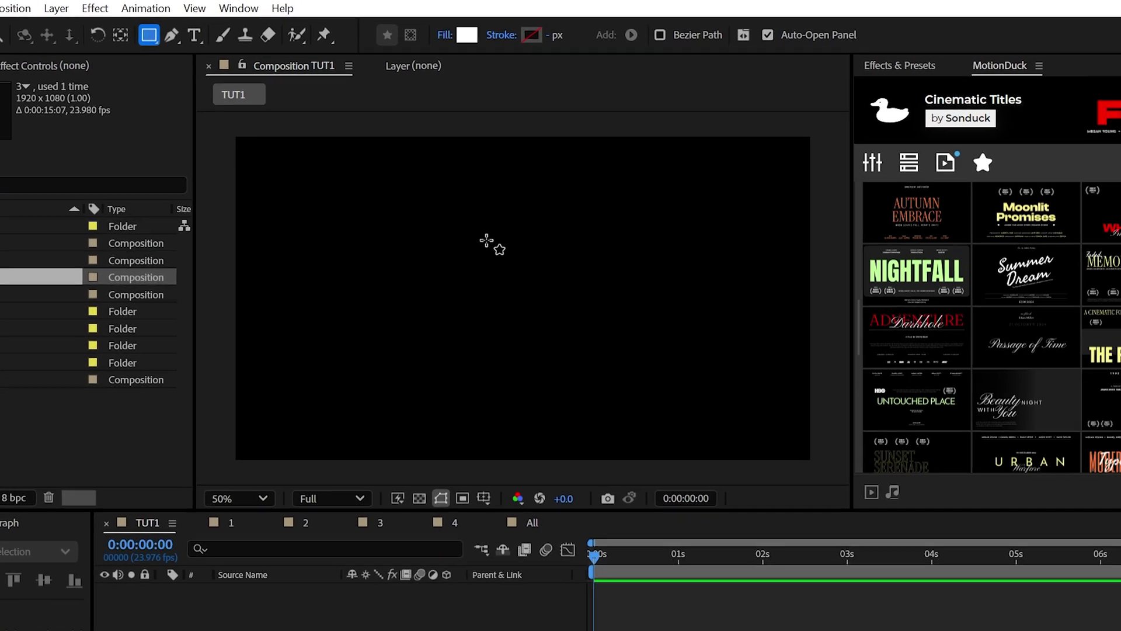
Draw a tall white rectangle, centre it horizontally, and make it a 3D layer.
scroll(584, 344, down, 3)
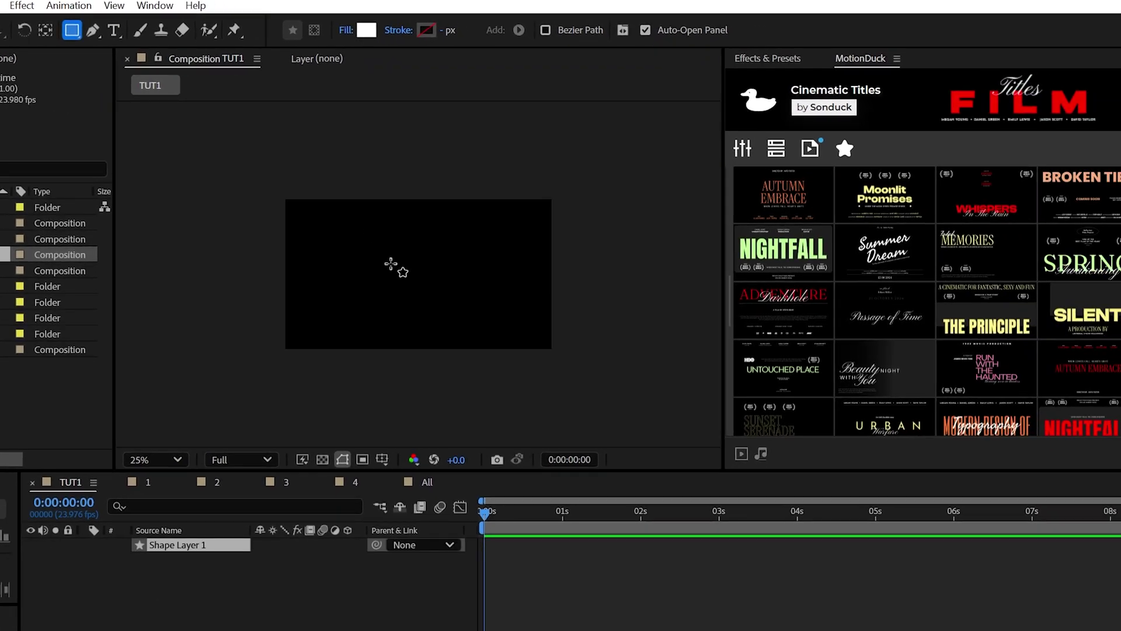
drag(473, 438, 474, 438)
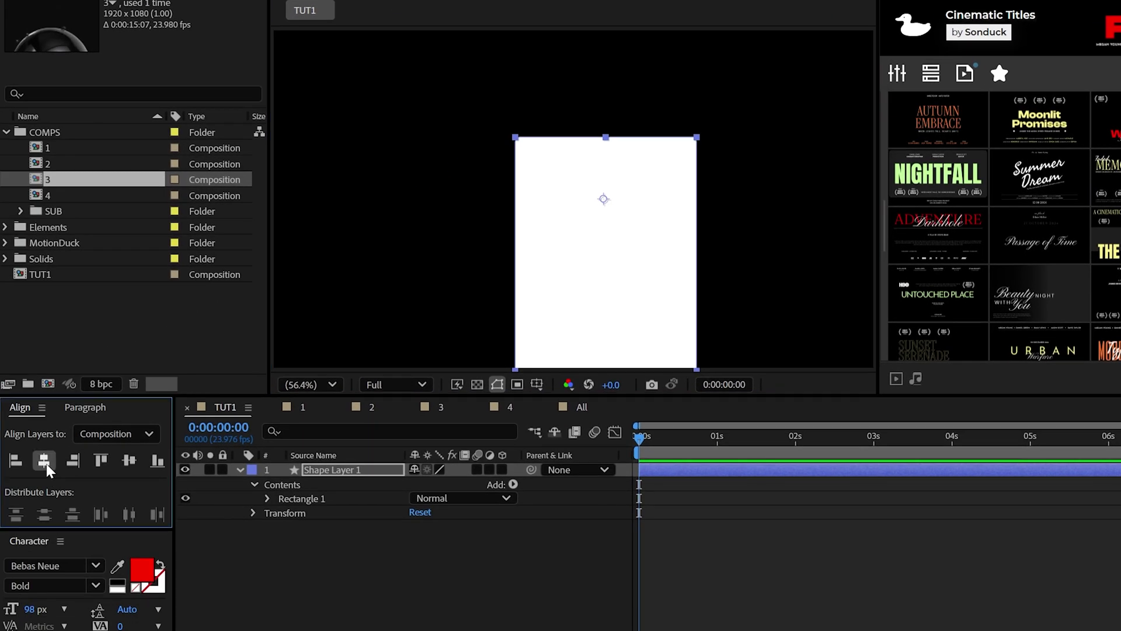
click(46, 465)
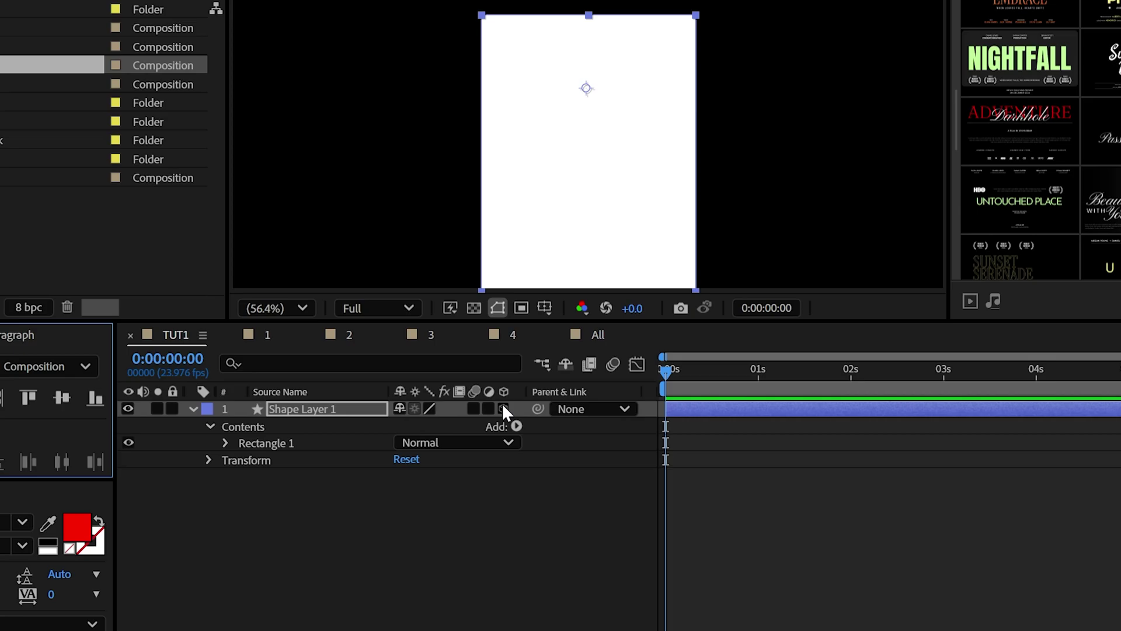
click(502, 407)
Switch the comp to the Advanced 3D renderer and set Extrusion Depth to 500.
click(1039, 308)
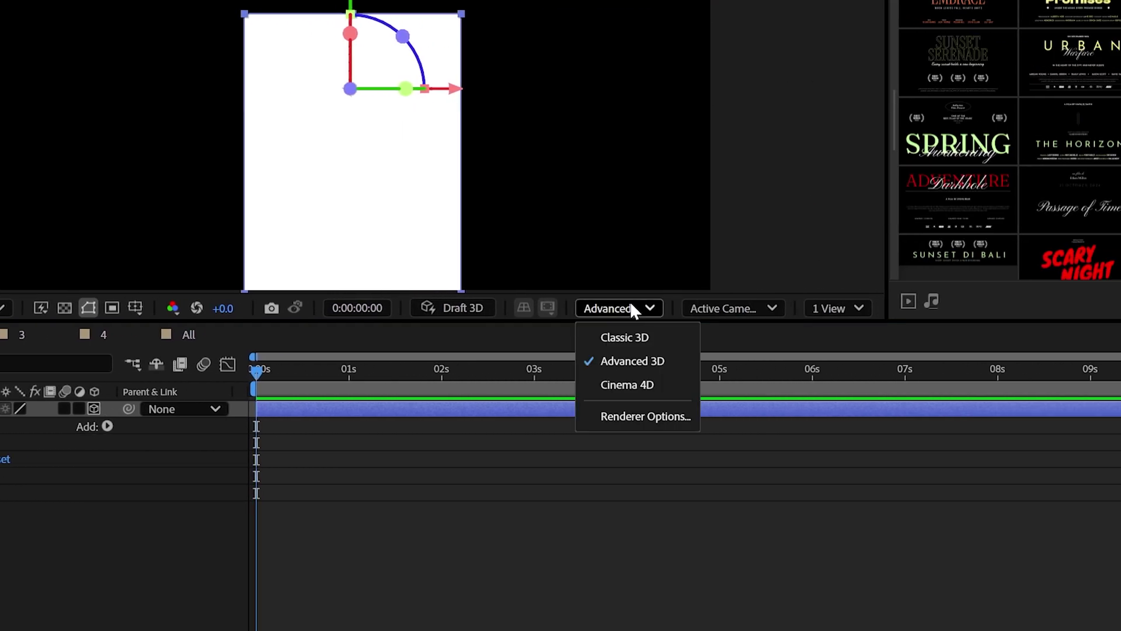
click(658, 360)
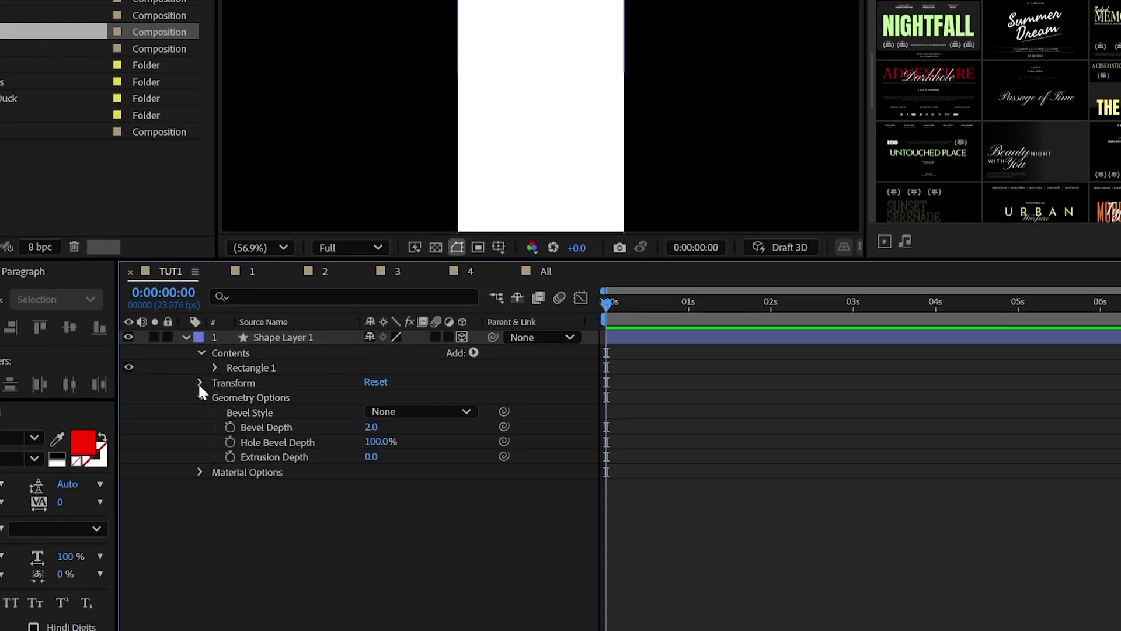
click(214, 367)
click(231, 382)
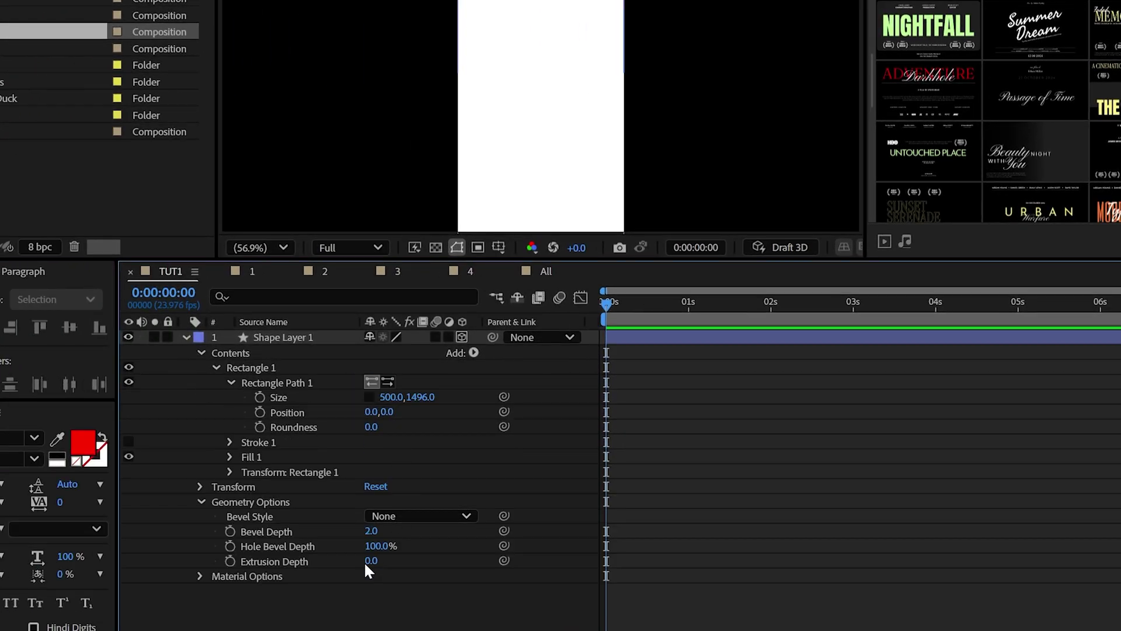
text(500)
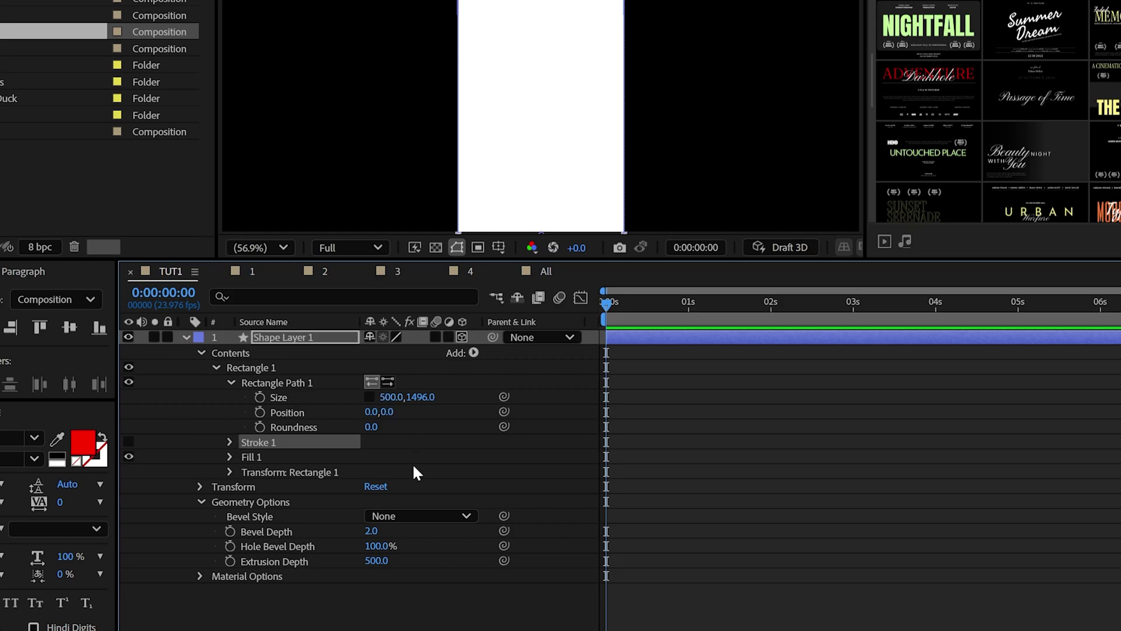
Set the shape layer's Anchor Point Z to 250, then return the viewer to Active Camera.
click(201, 353)
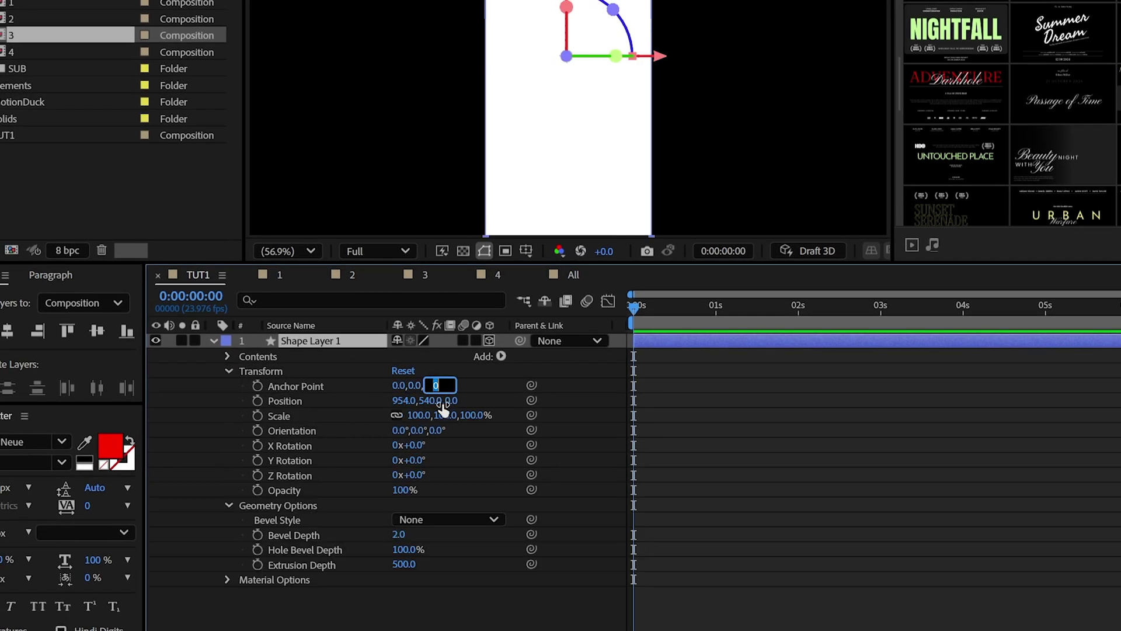
text(25)
click(445, 399)
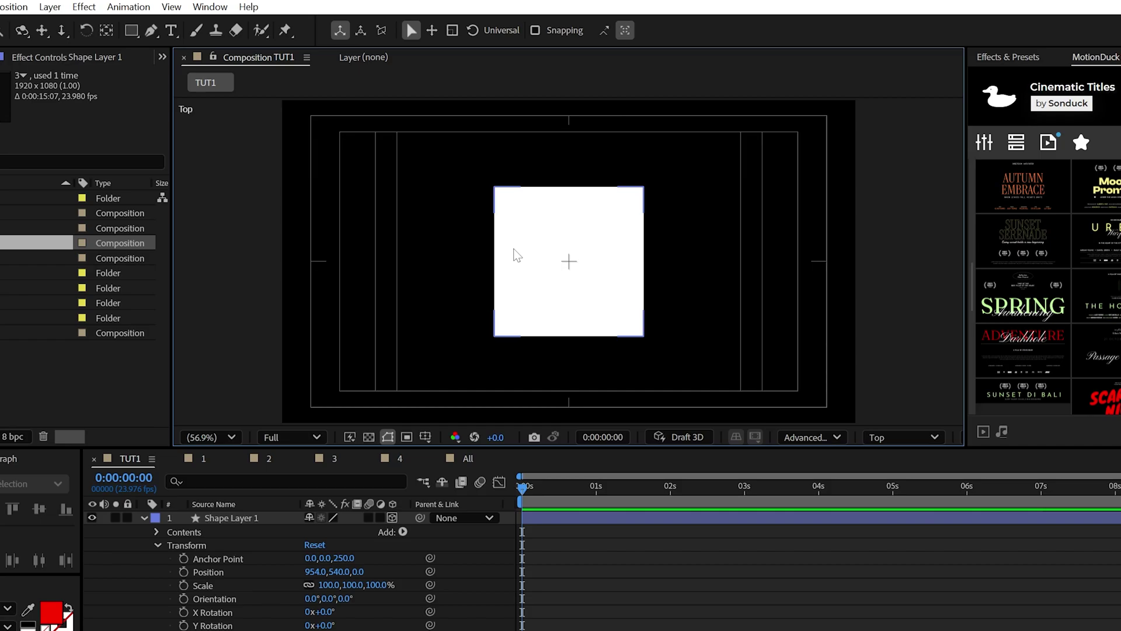
click(907, 435)
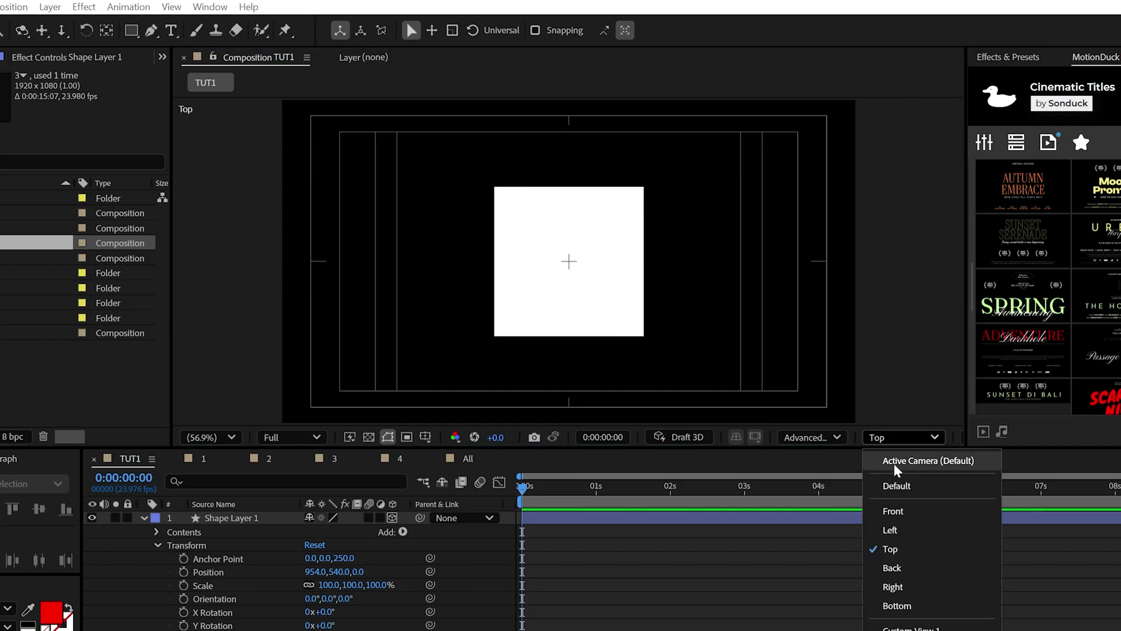
click(893, 460)
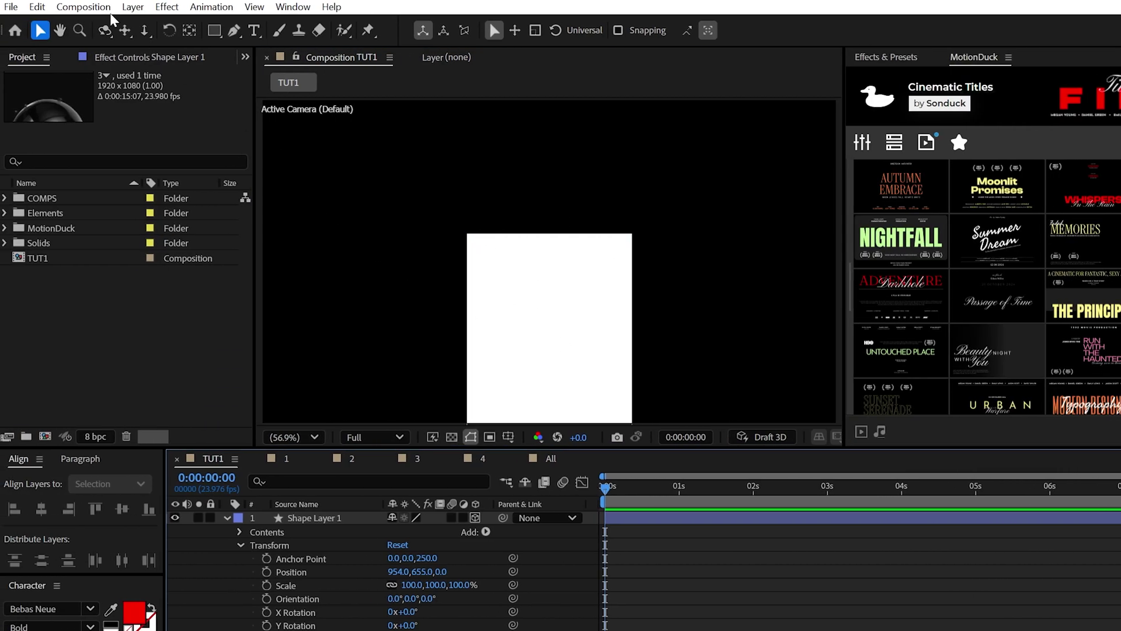
Add a new camera layer using the 28mm preset.
click(132, 6)
mouse_move(155, 22)
click(407, 80)
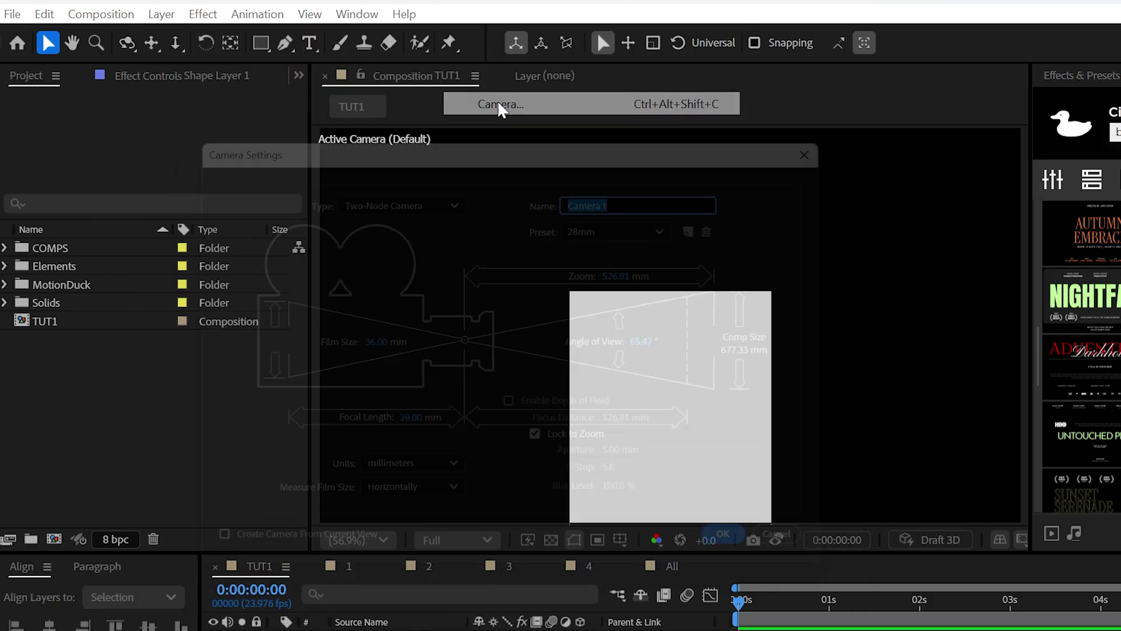
click(613, 214)
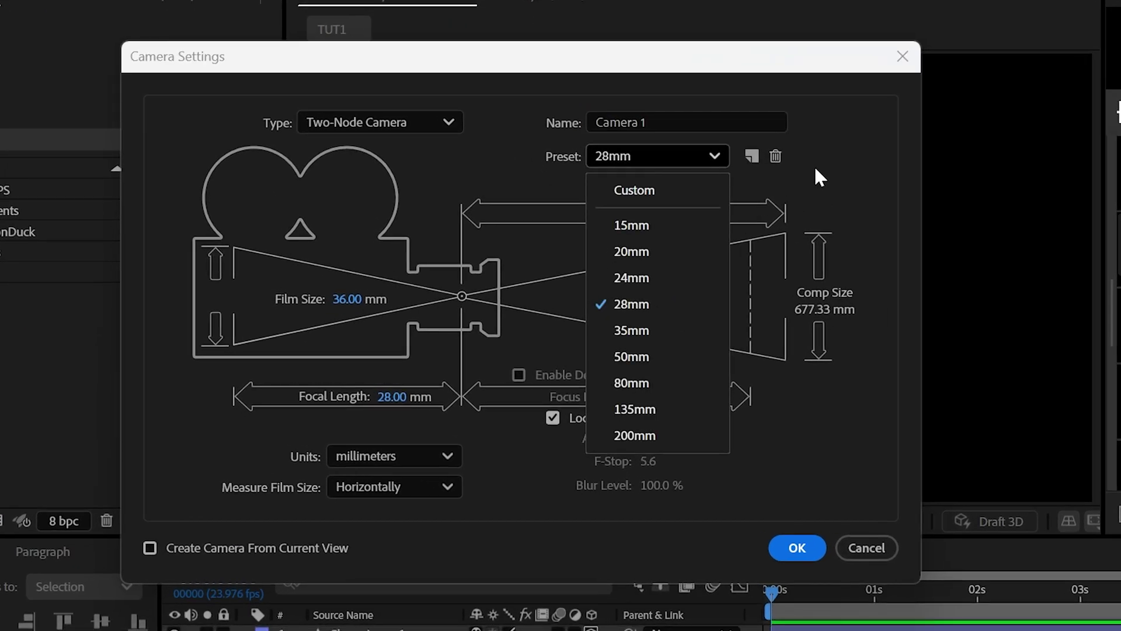
click(799, 546)
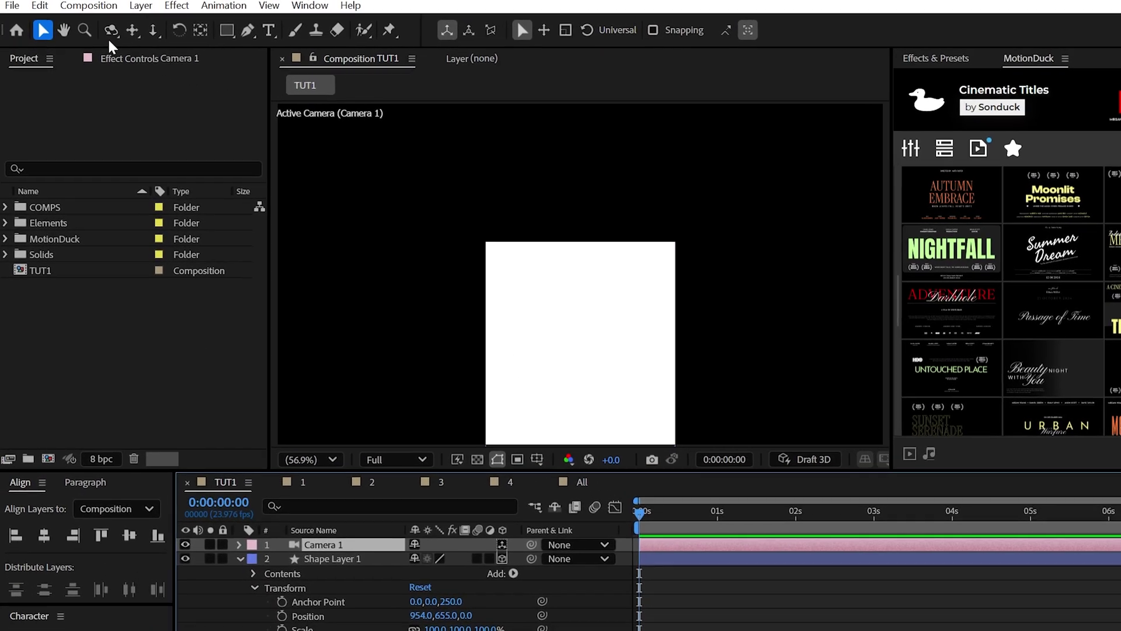
Orbit, dolly and pan the camera to frame the box from slightly above.
click(105, 28)
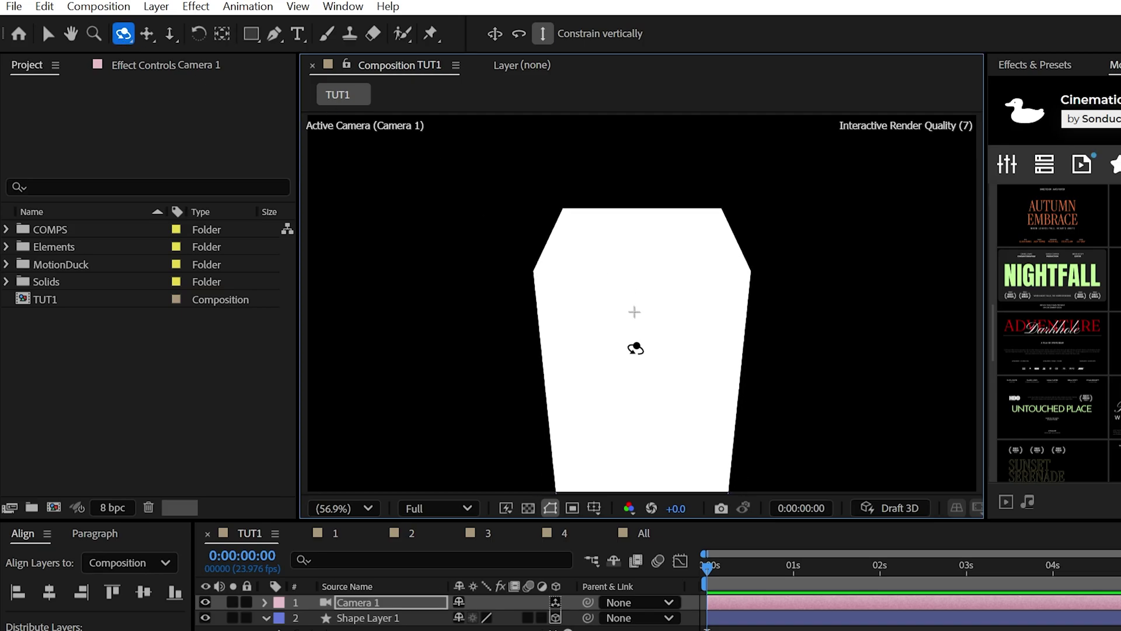
key(c)
key(c)
drag(644, 319, 638, 368)
key(c)
key(c)
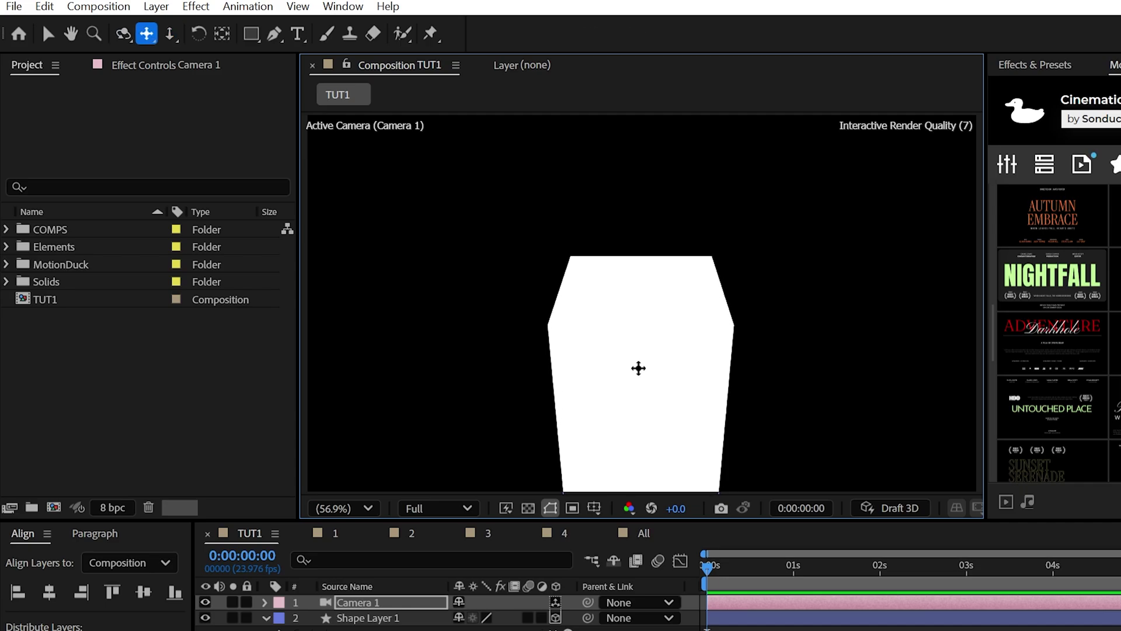
key(c)
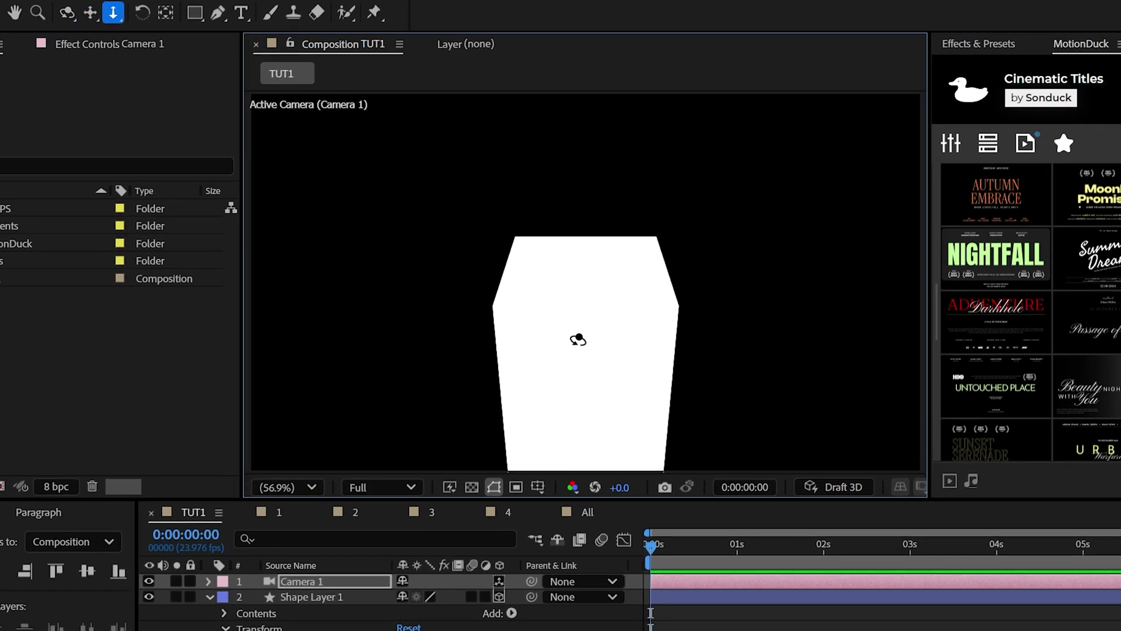
click(242, 596)
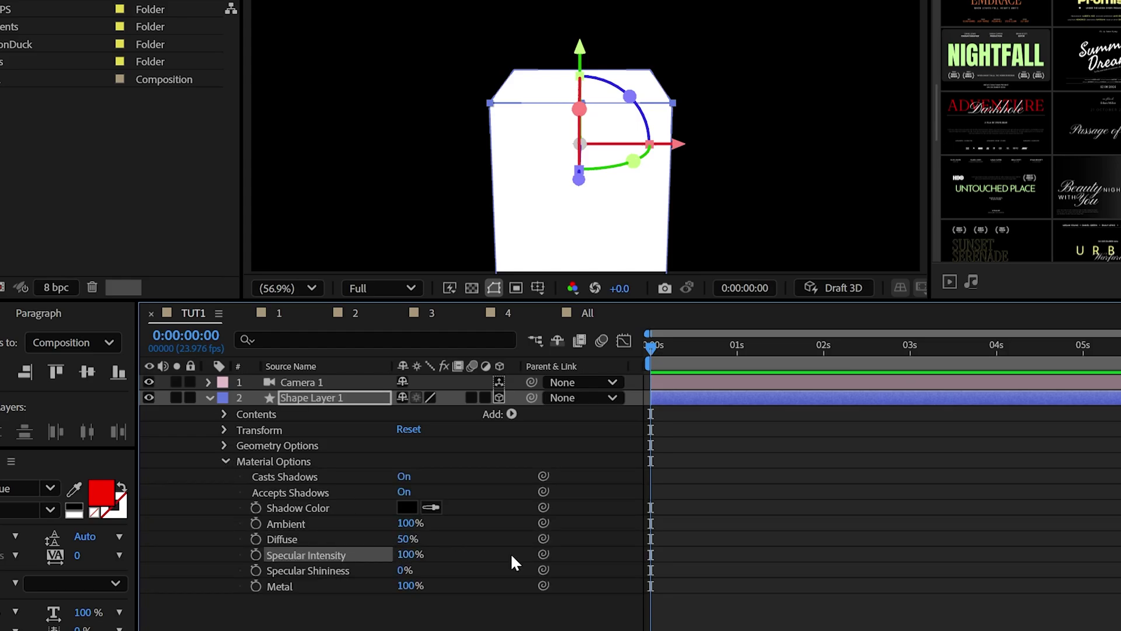
Set Specular Shininess to 100% and change the box fill to dark grey #656565.
drag(405, 569, 589, 565)
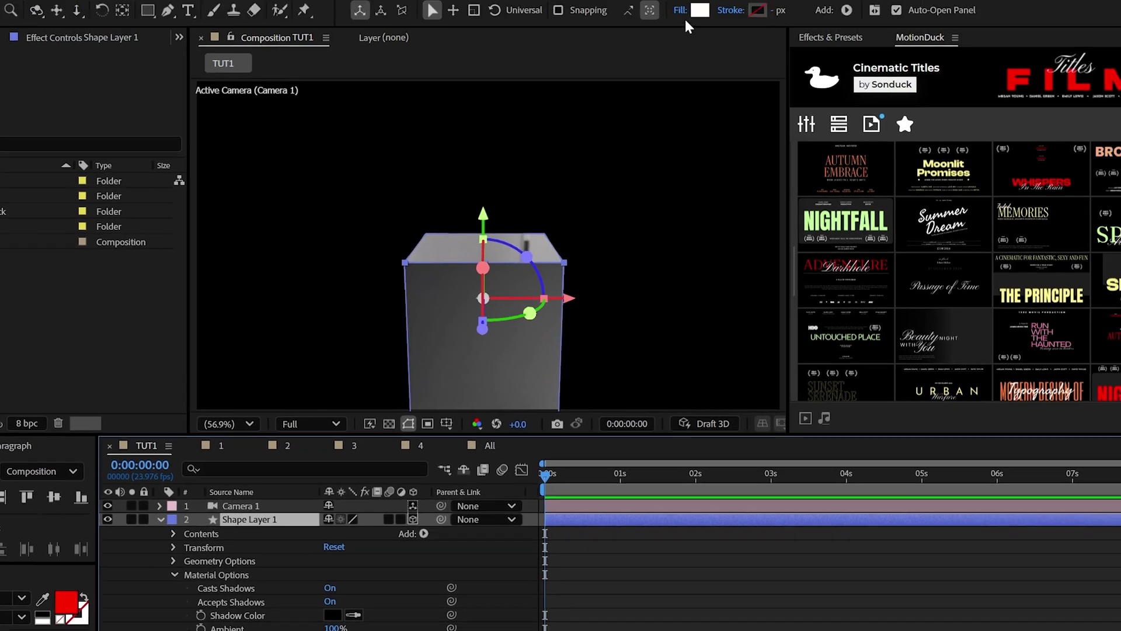
click(691, 10)
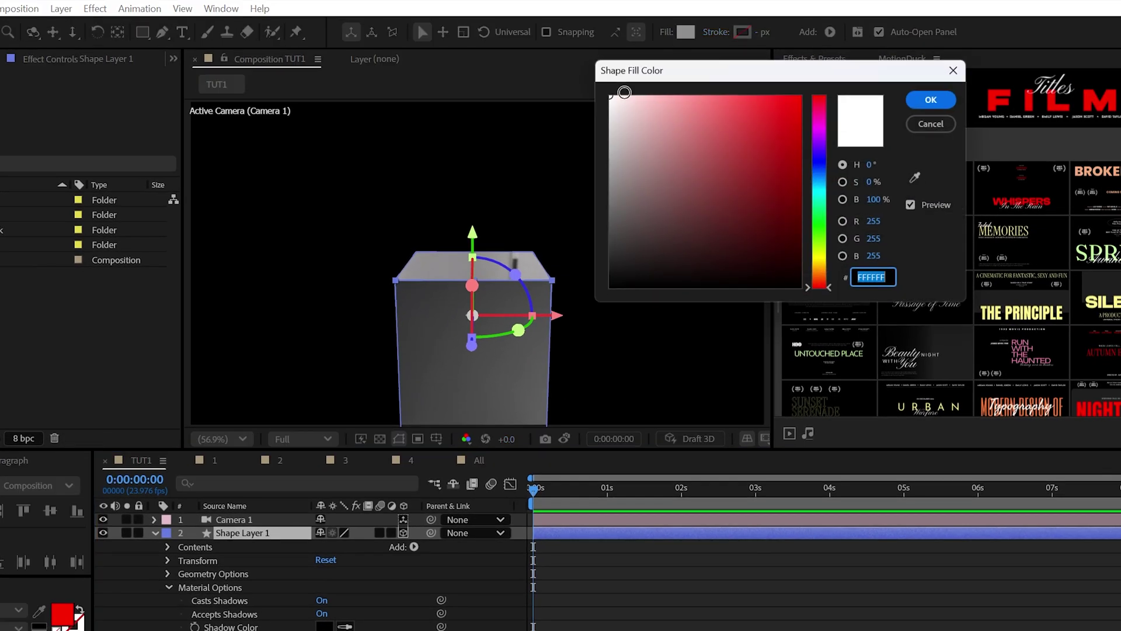
drag(545, 226, 493, 238)
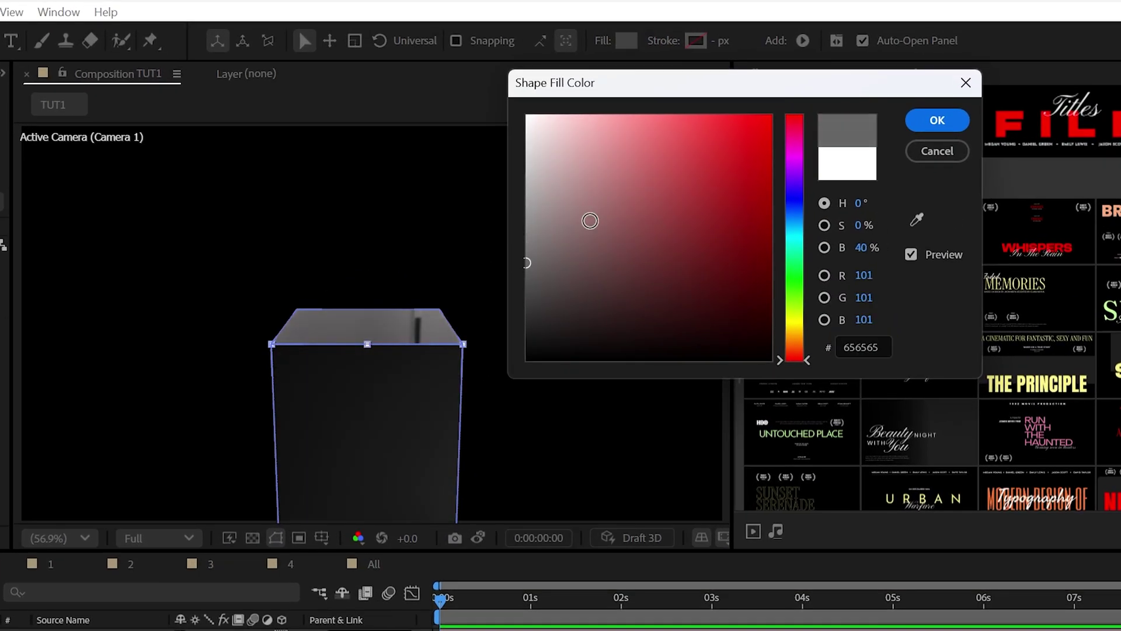
click(944, 120)
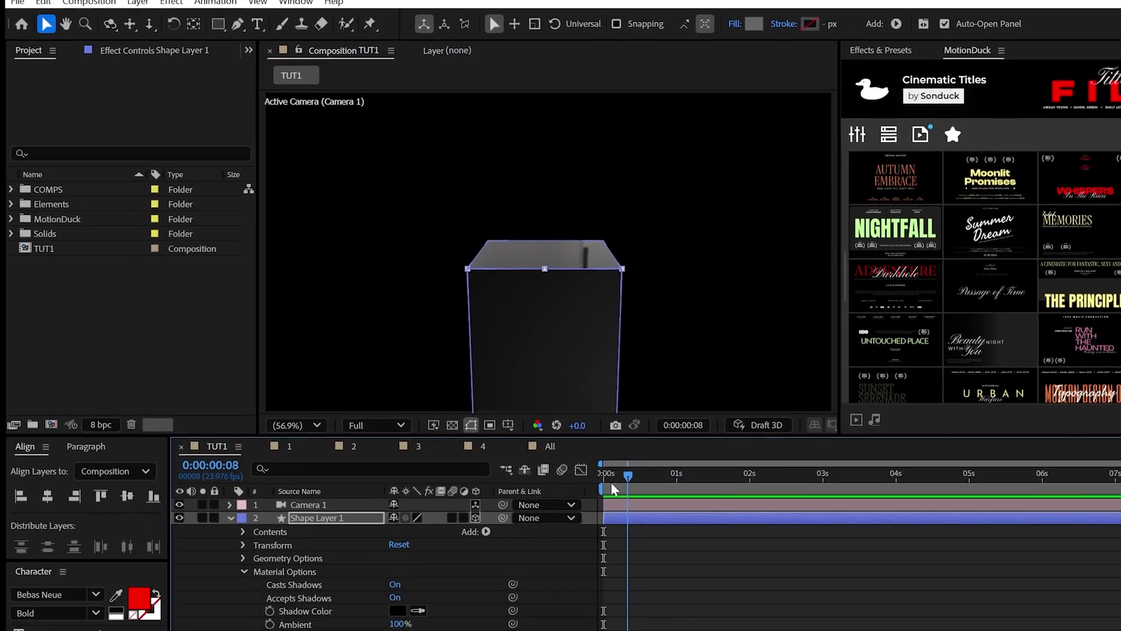
drag(610, 482, 566, 462)
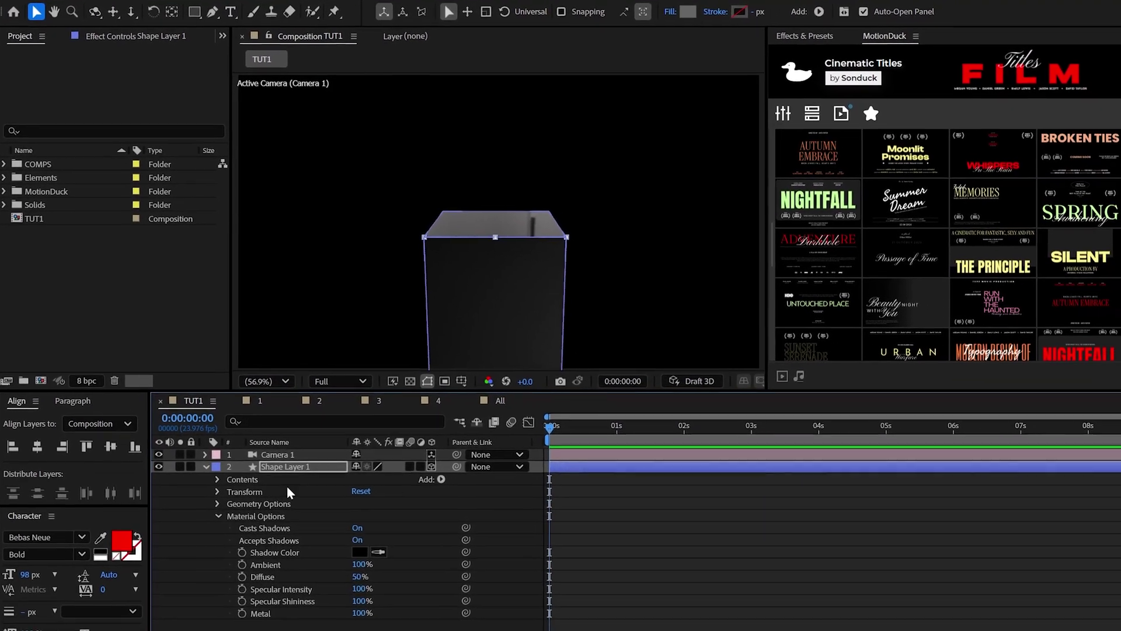
Duplicate the gray box layer and raise the copy upward in the scene.
key(ctrl+d)
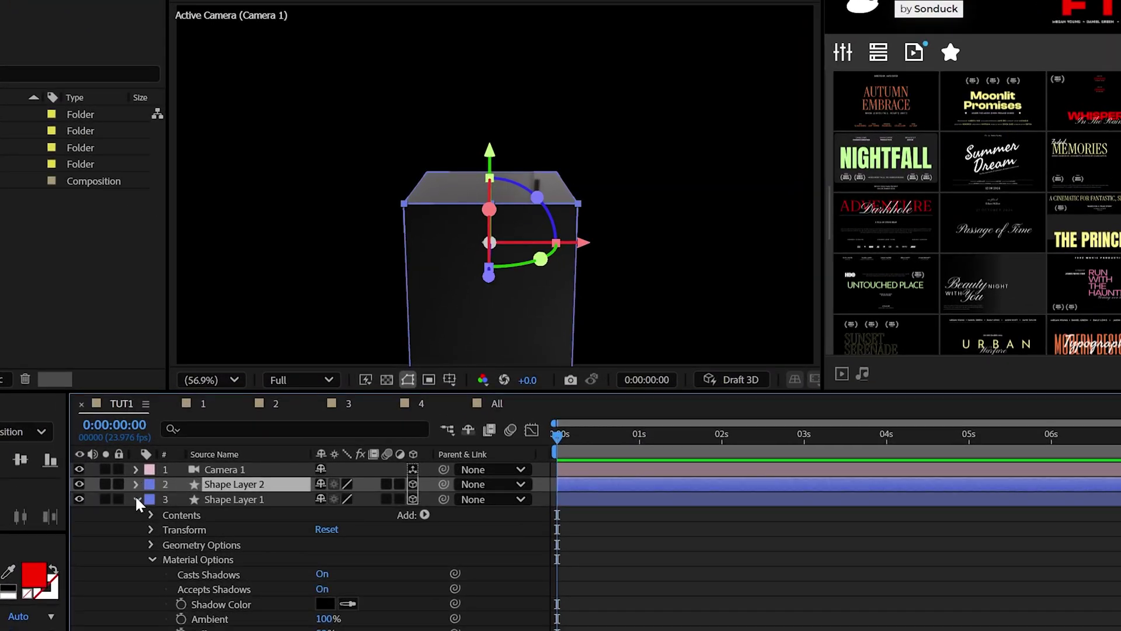
click(137, 499)
click(136, 484)
click(151, 512)
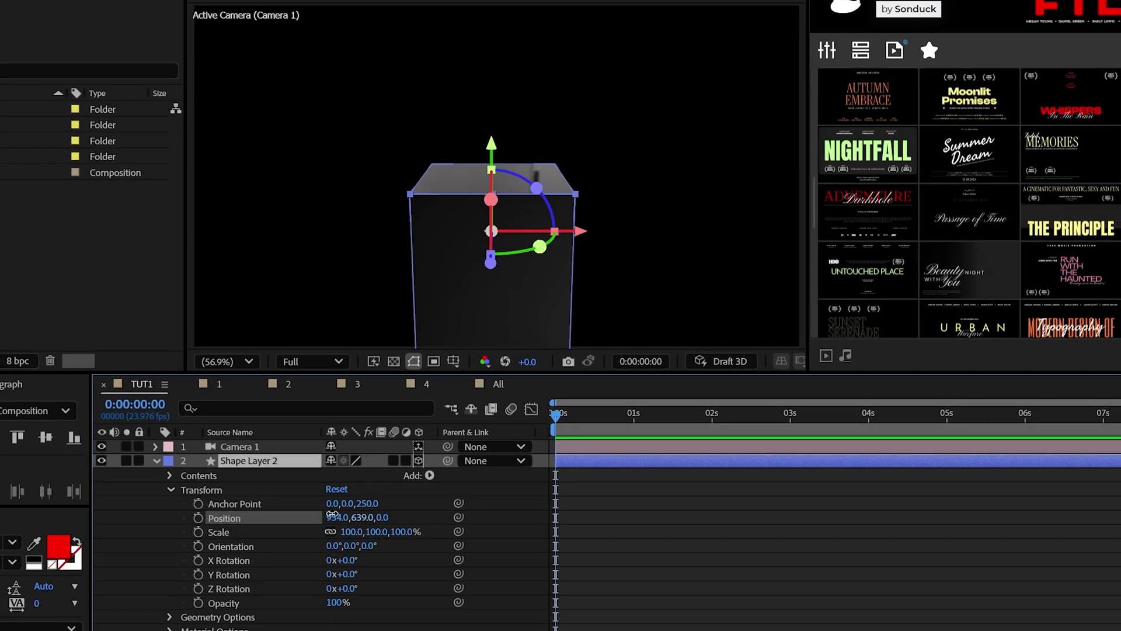
drag(332, 515, 65, 517)
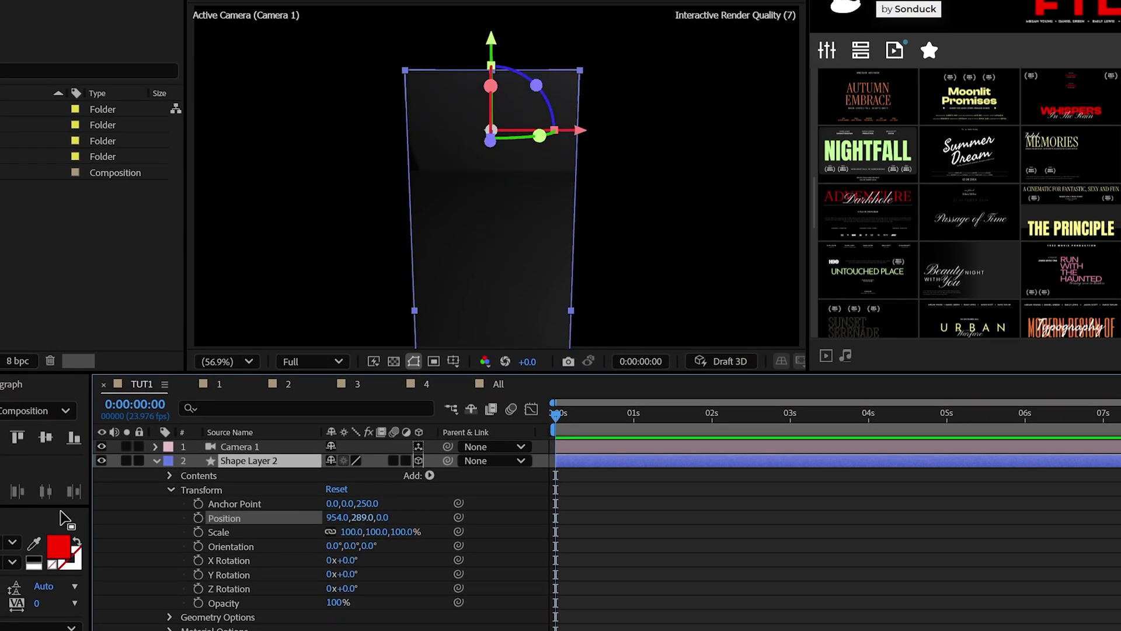
Resize the copy's rectangle to 500×241 and rest it on the box at 954,-195.
click(170, 490)
click(169, 475)
click(186, 490)
click(198, 503)
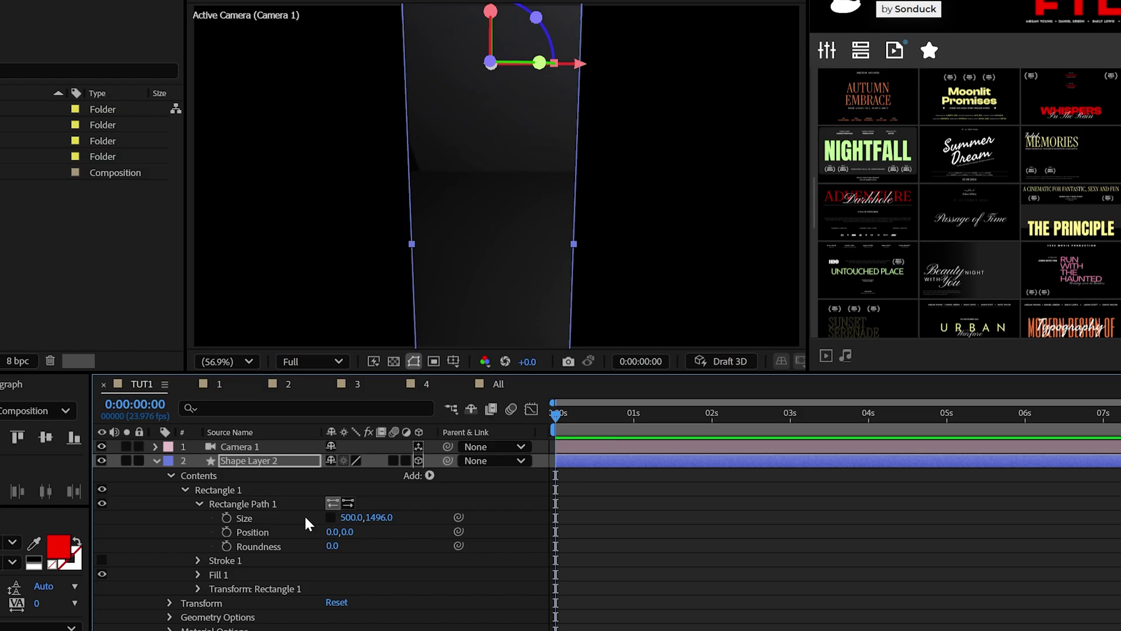
click(328, 514)
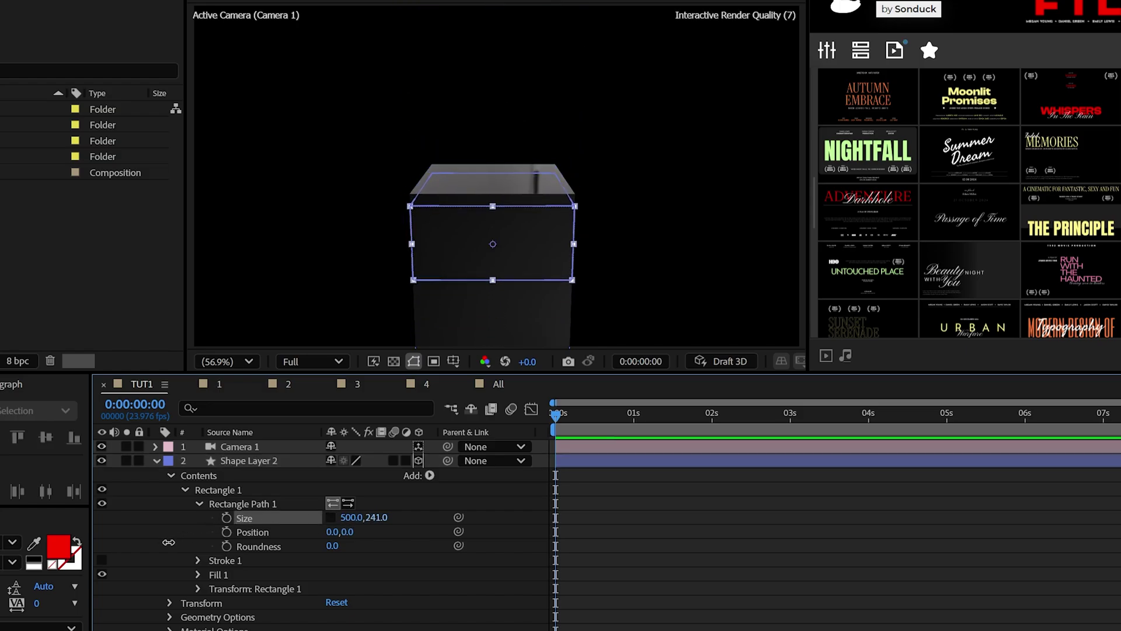
click(259, 487)
key(p)
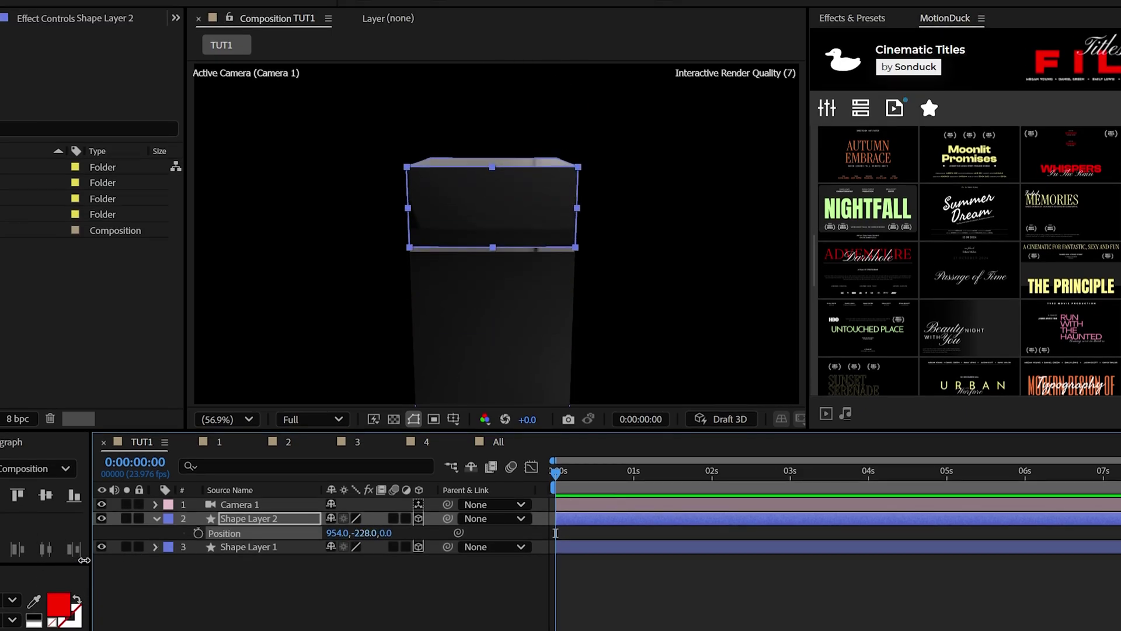
key(ctrl+z)
Keyframe the slab's Position at 0s and 1s and loop it with loopOut("pingpong").
click(198, 533)
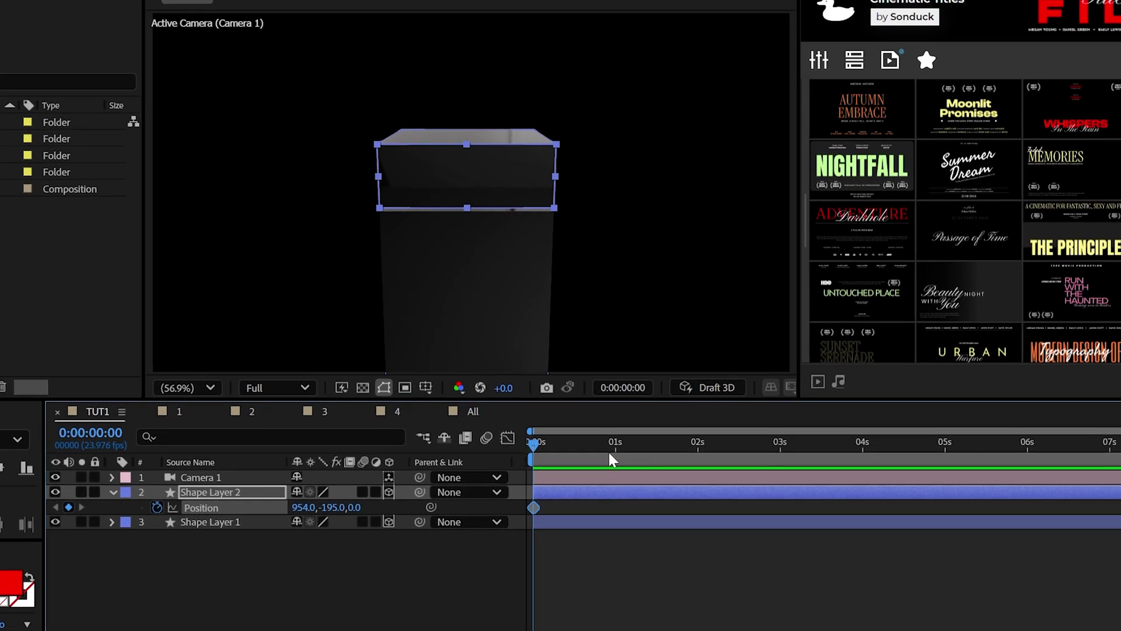
drag(610, 446, 615, 446)
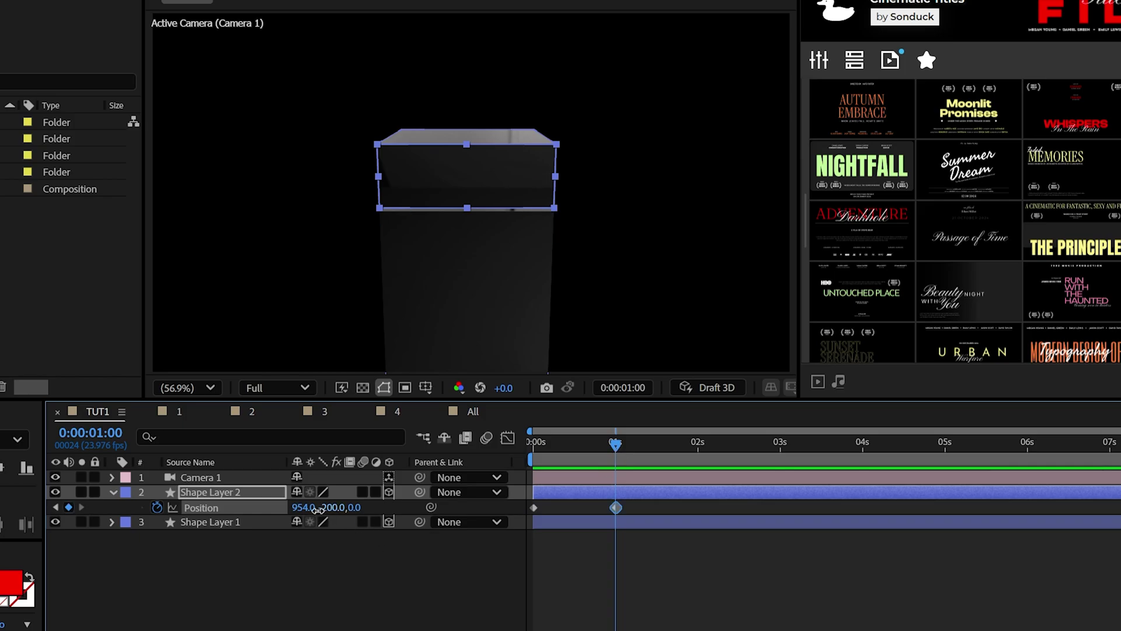
alt+click(156, 507)
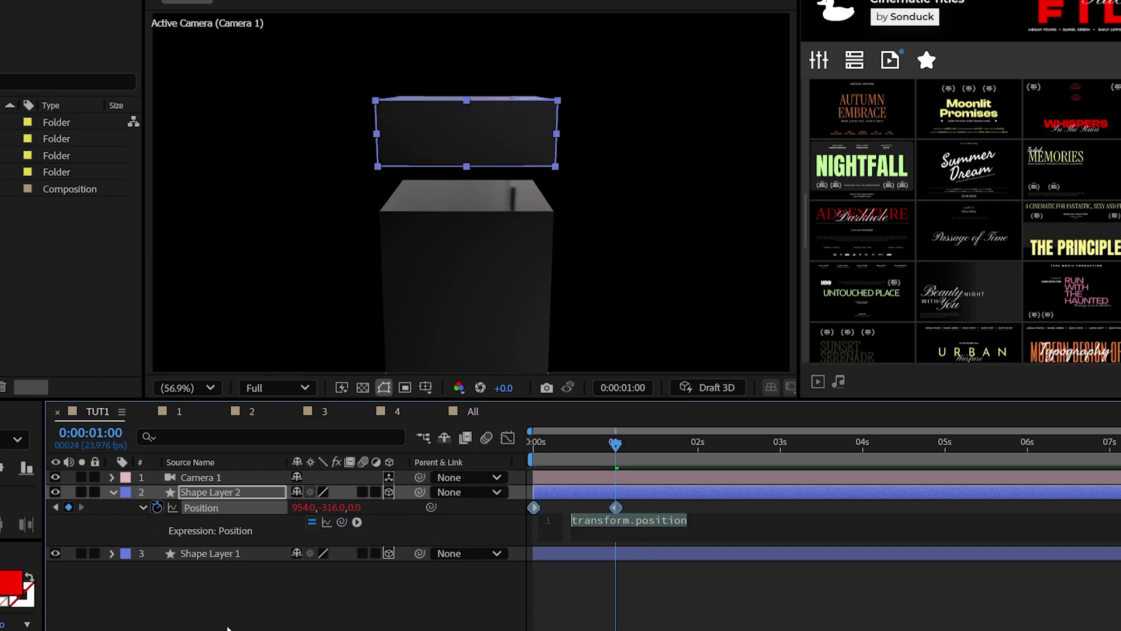
text(loopO)
text(ut(")
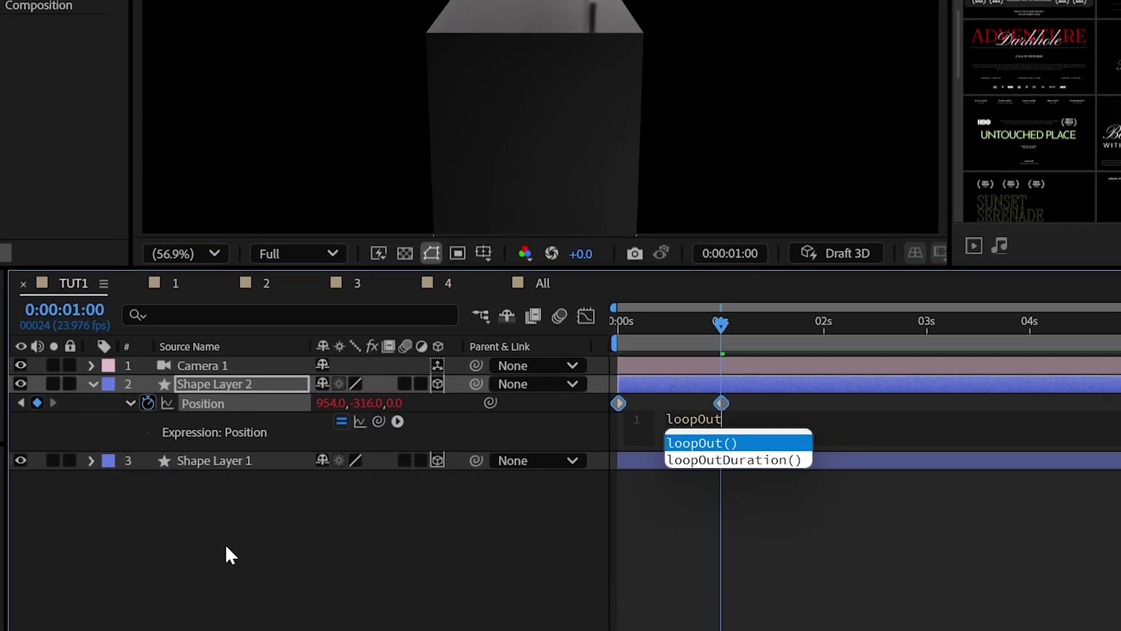
key(Return)
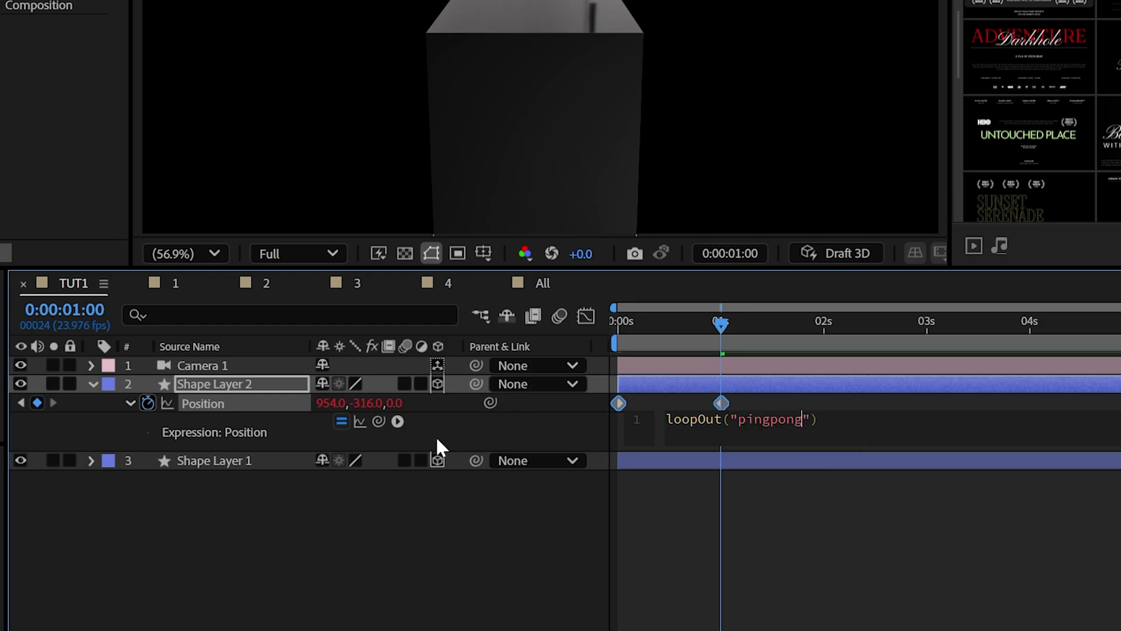
click(681, 408)
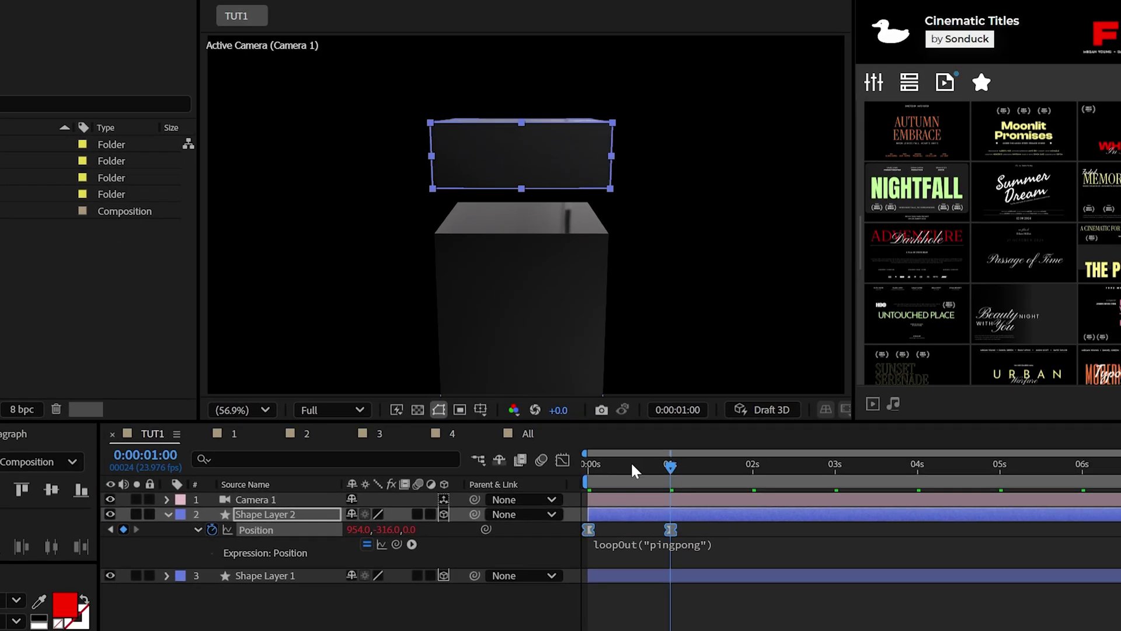
key(Home)
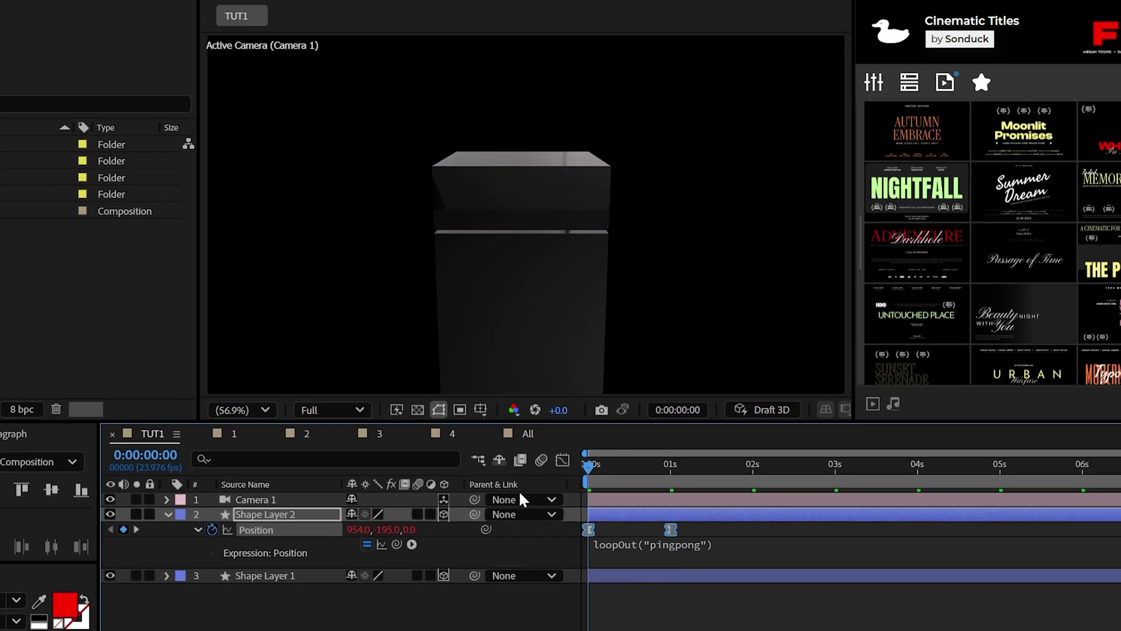
Duplicate the original box layer and raise the new slab to 954,-1395,0.
click(246, 575)
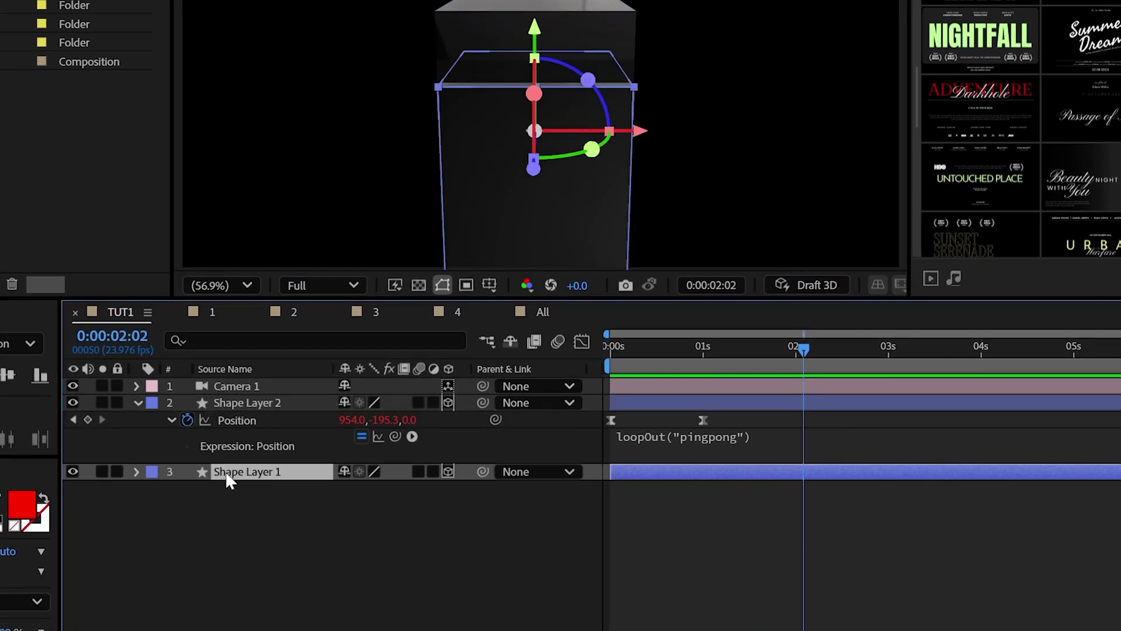
key(ctrl+d)
drag(226, 471, 234, 398)
key(p)
drag(297, 509, 130, 508)
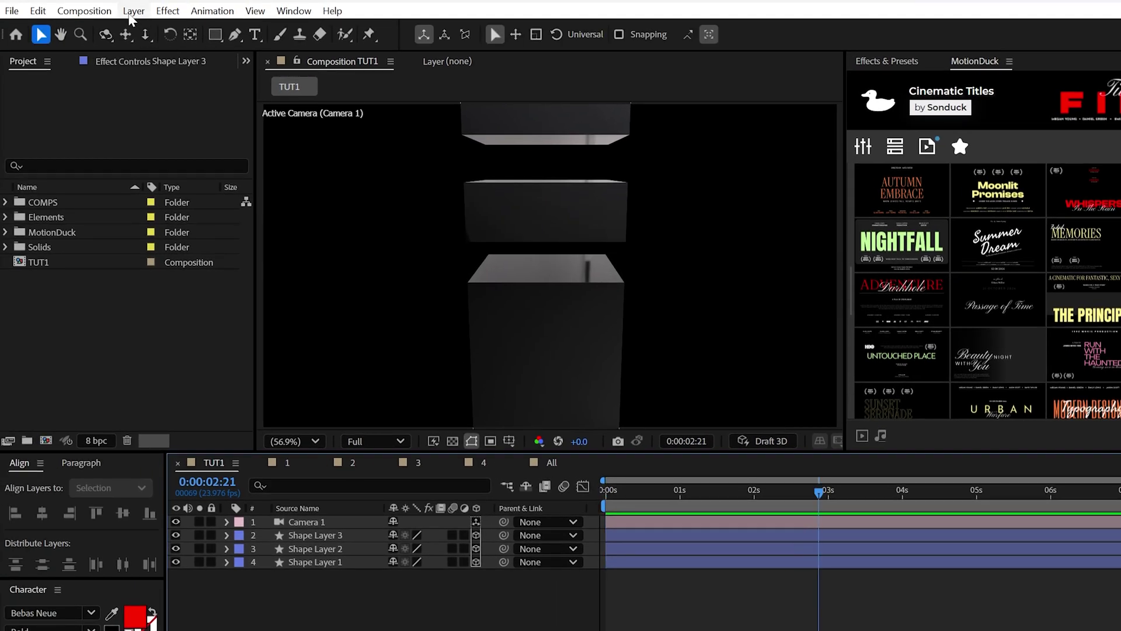
Add an Environment light to the composition.
click(0, 0)
mouse_move(87, 11)
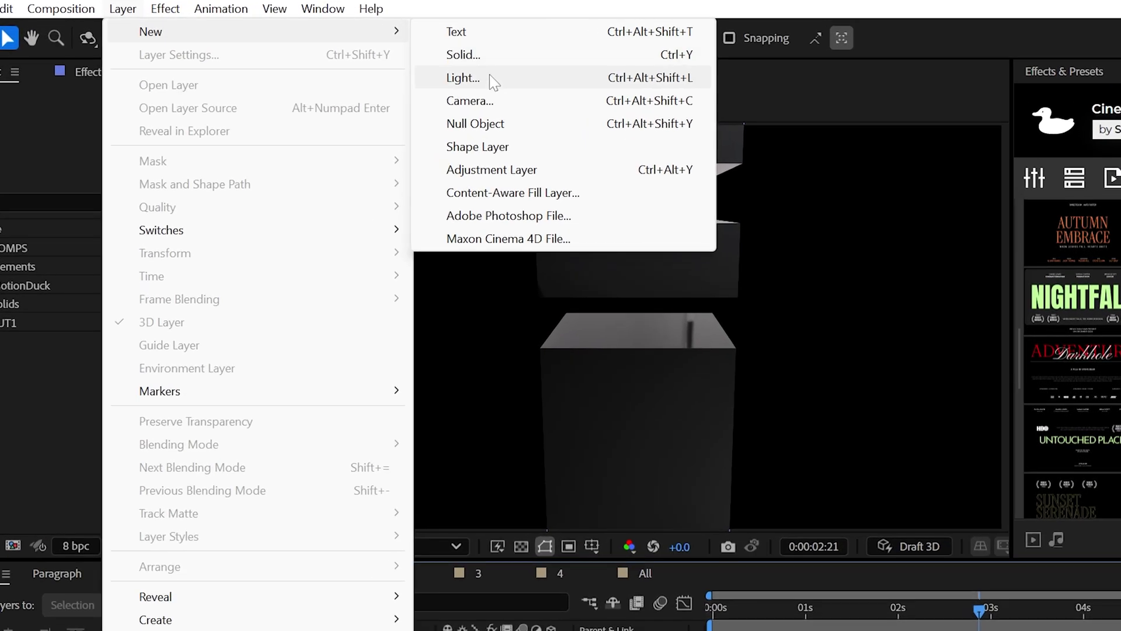
click(463, 78)
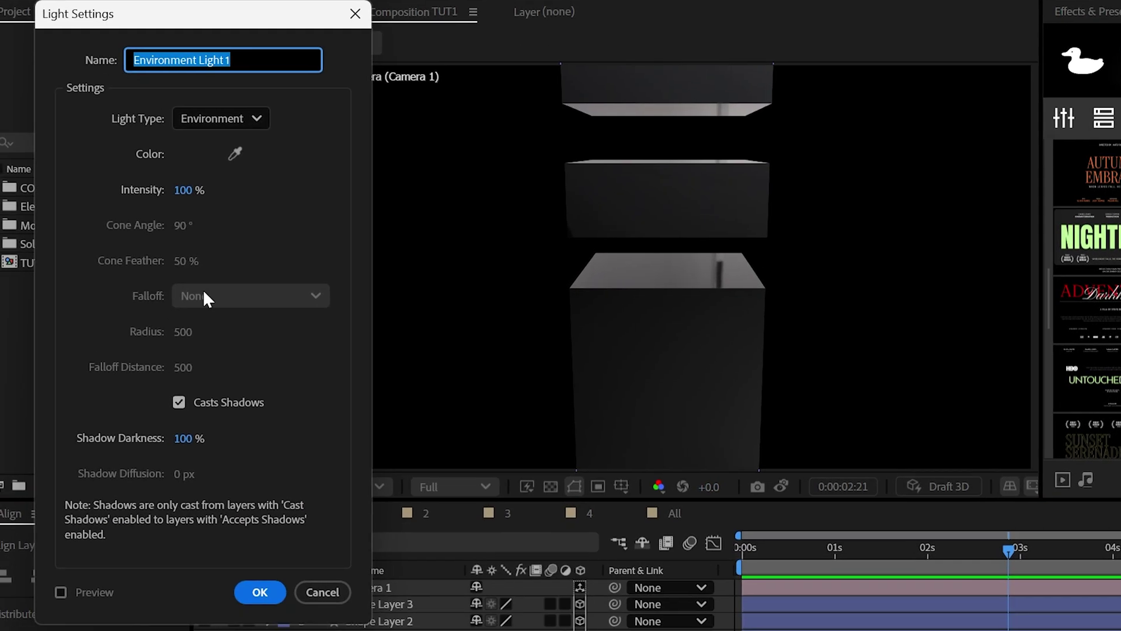
click(262, 588)
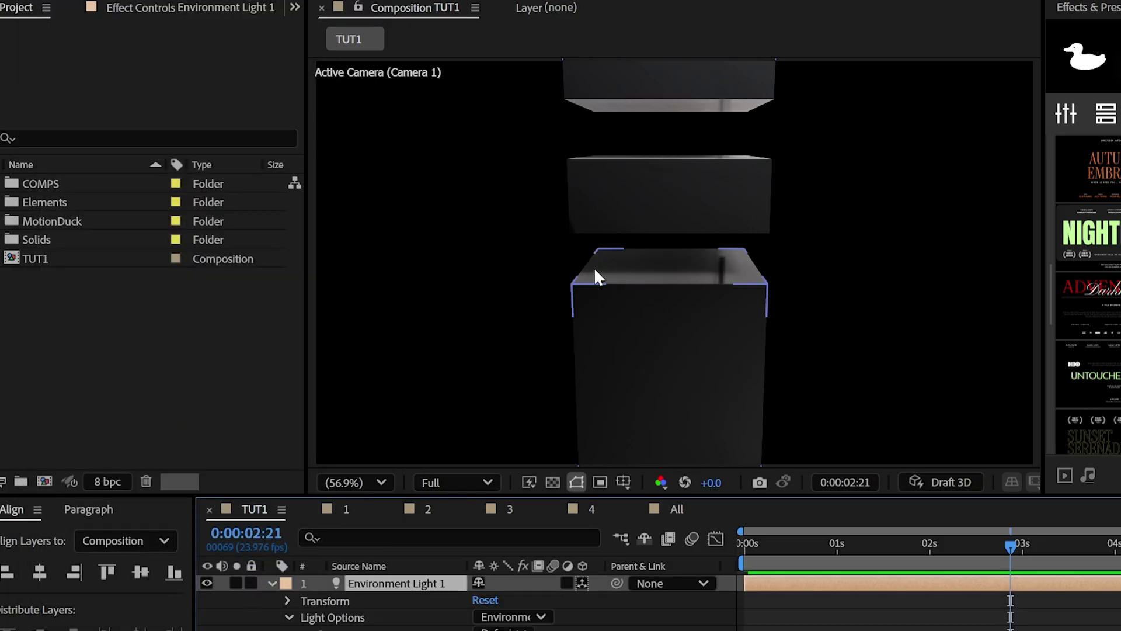
click(815, 550)
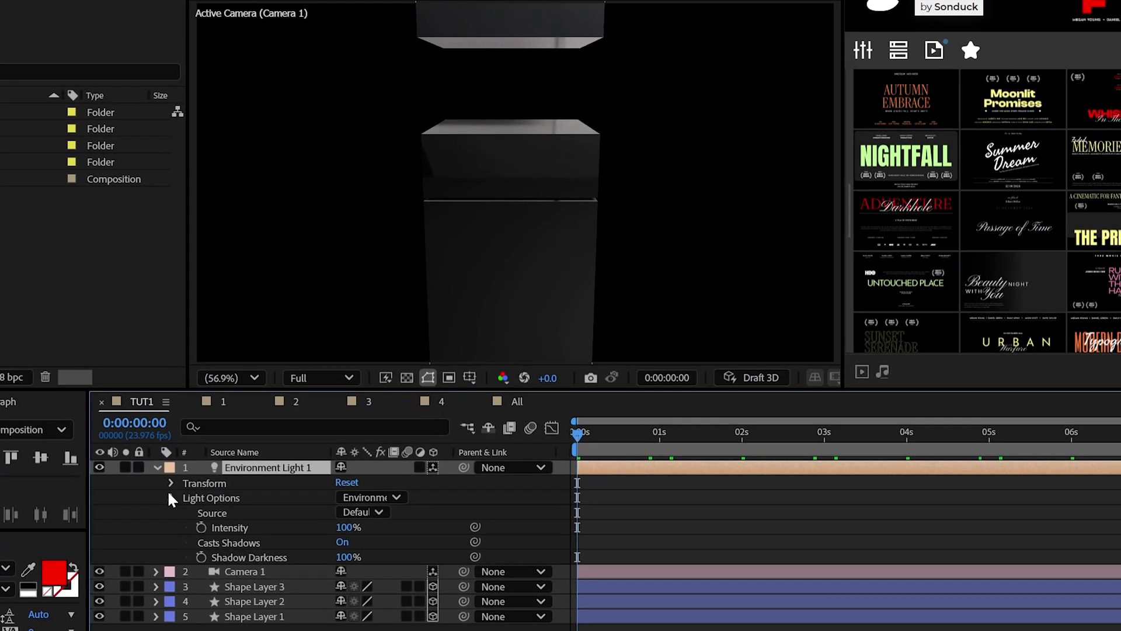
Keyframe the light's Y Rotation from 0° at 0s to 339° at 6s and preview.
click(182, 545)
click(182, 532)
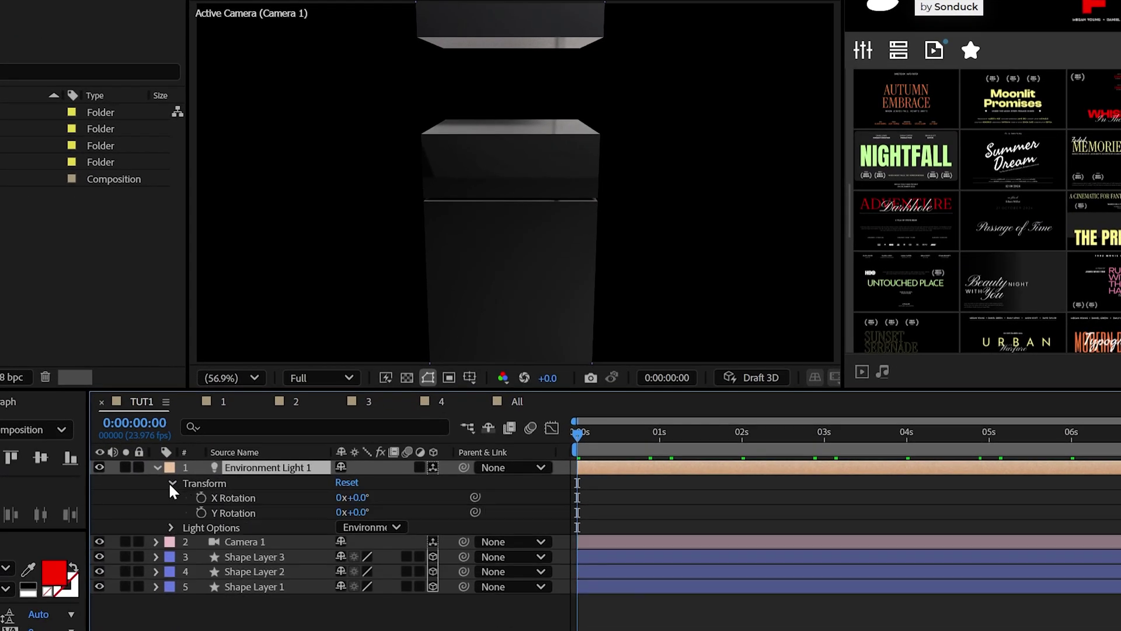
click(201, 512)
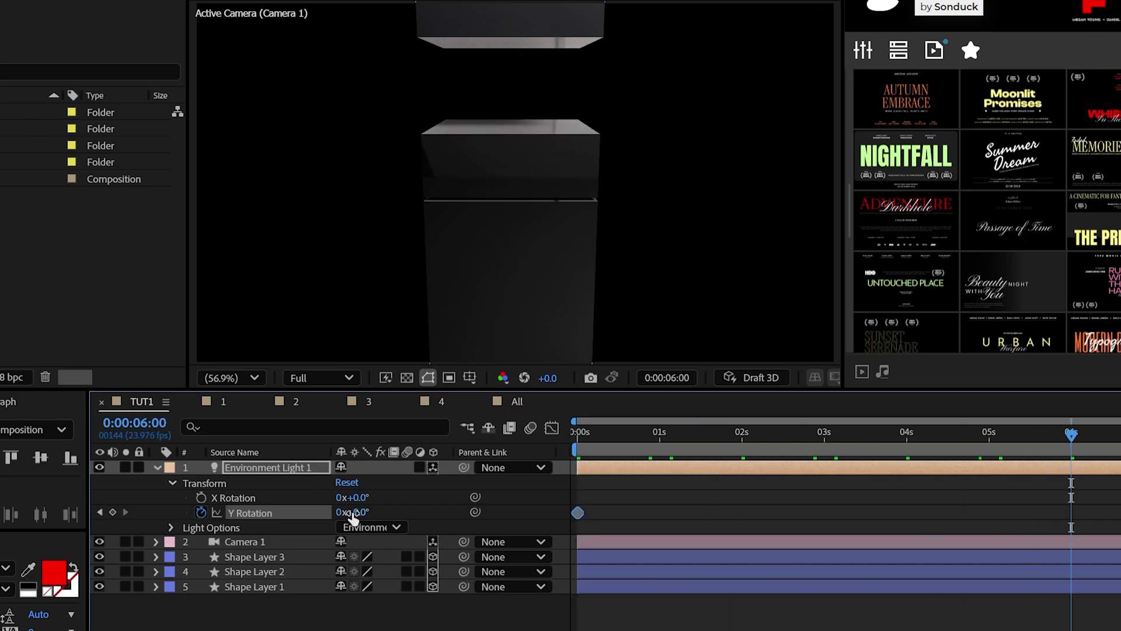
drag(352, 516, 667, 523)
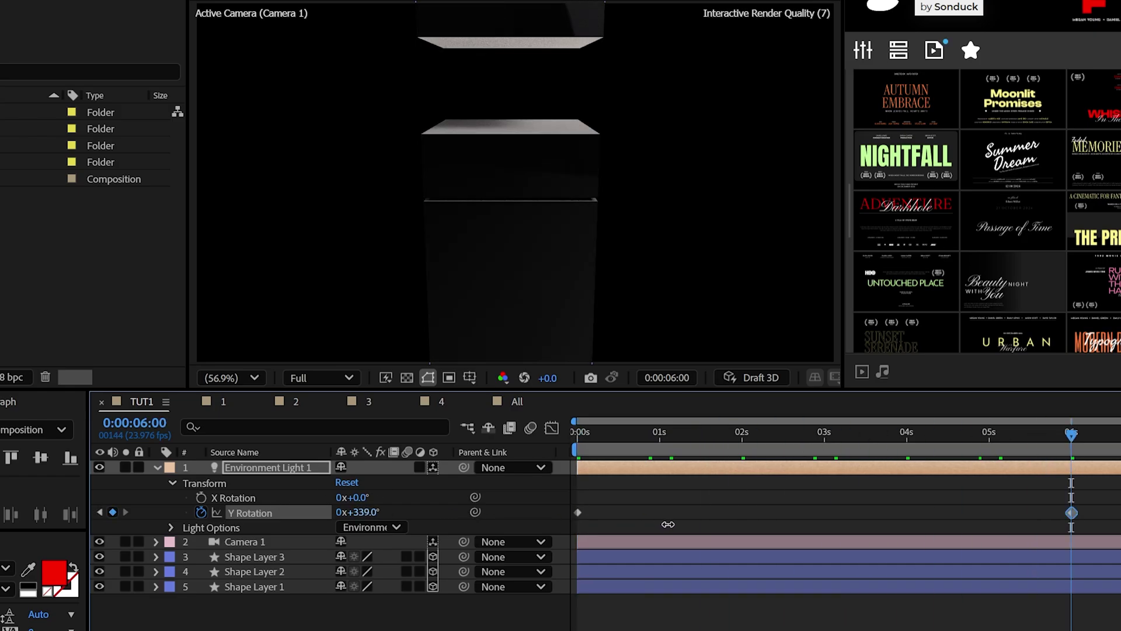
key(space)
Add a 3D null object and make Null 21 the parent of Camera 1.
click(117, 8)
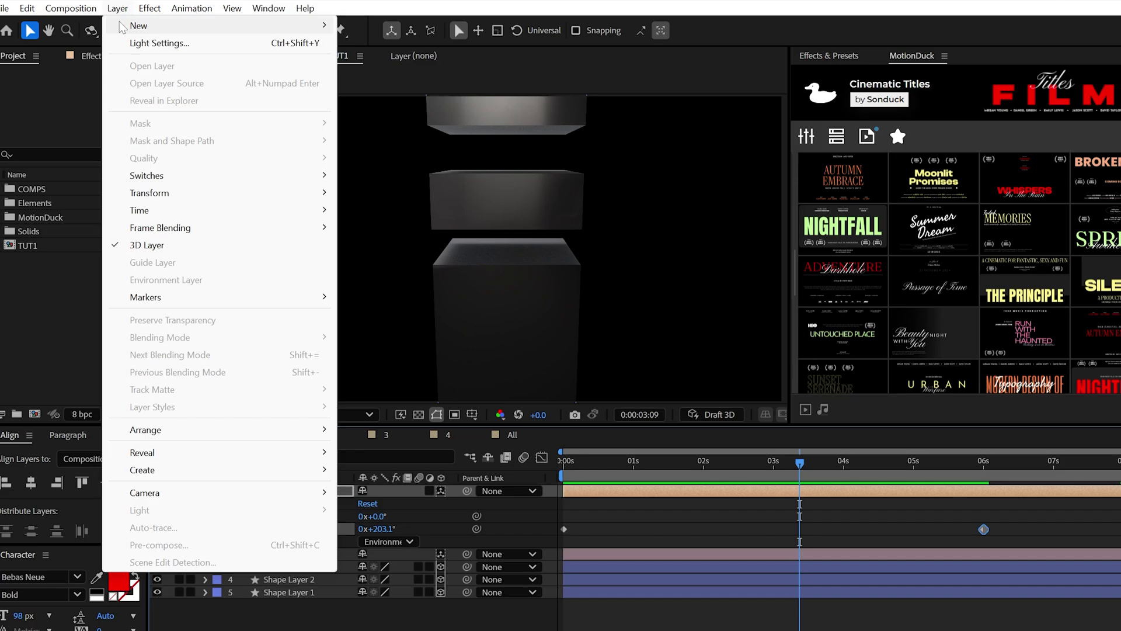
mouse_move(119, 26)
click(374, 95)
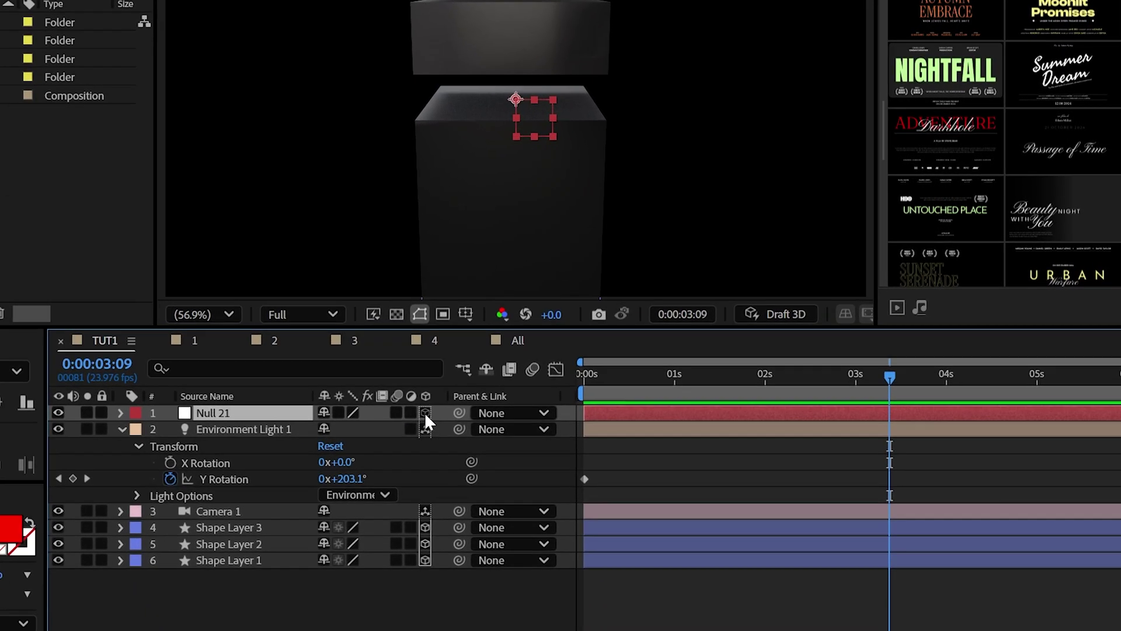
click(443, 461)
drag(476, 557, 238, 465)
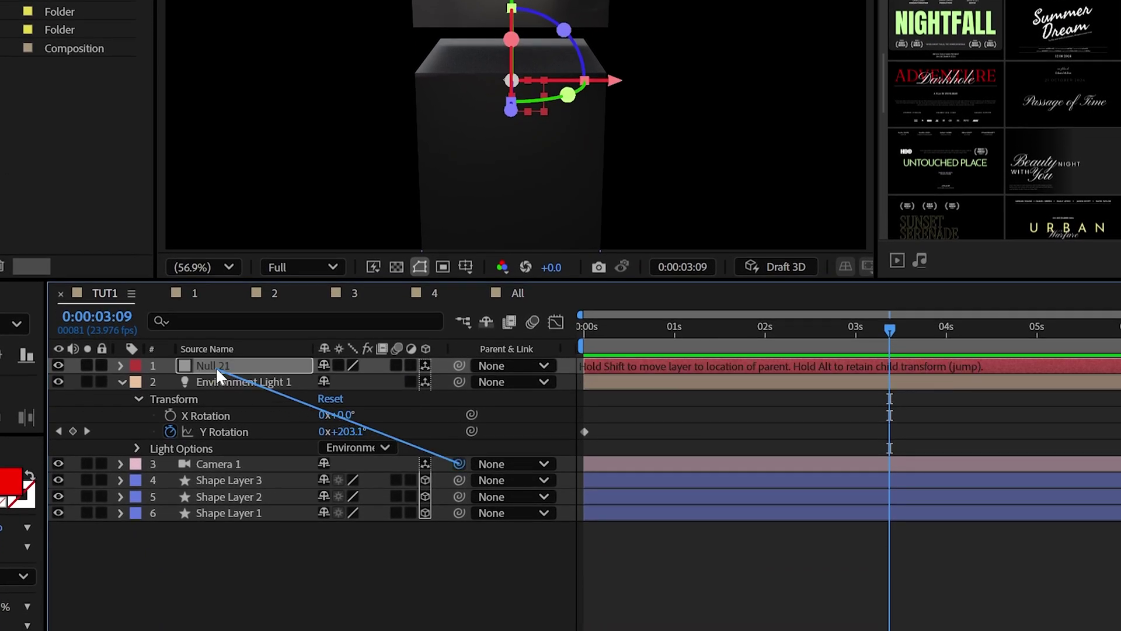
drag(215, 366, 215, 366)
Give the null's Y Rotation a time*50 expression so it spins continuously.
click(585, 328)
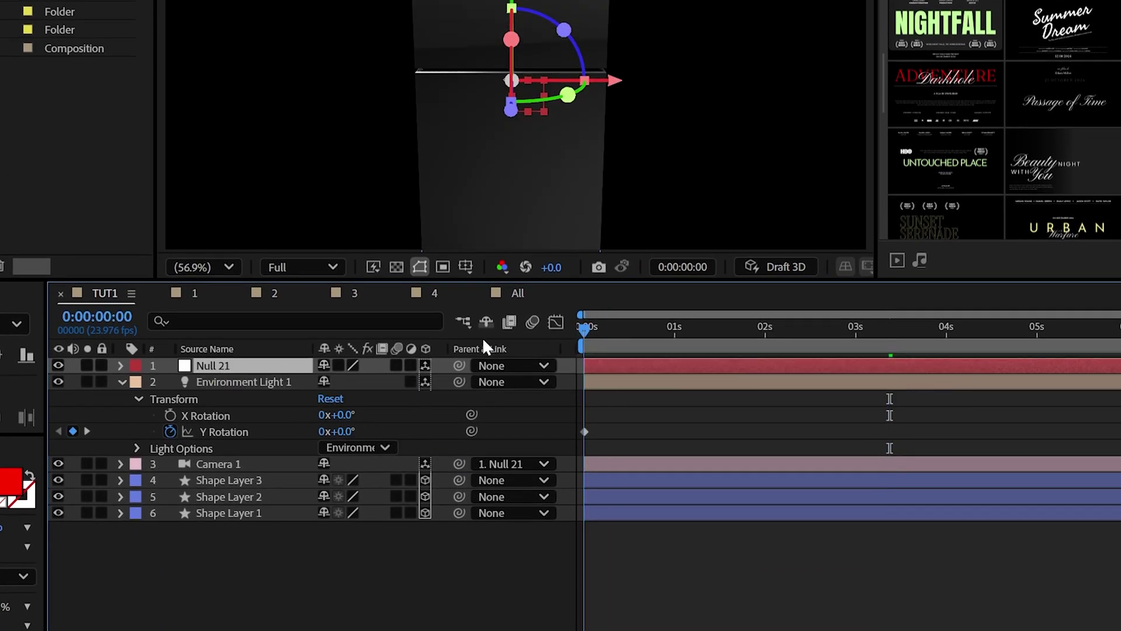
click(121, 365)
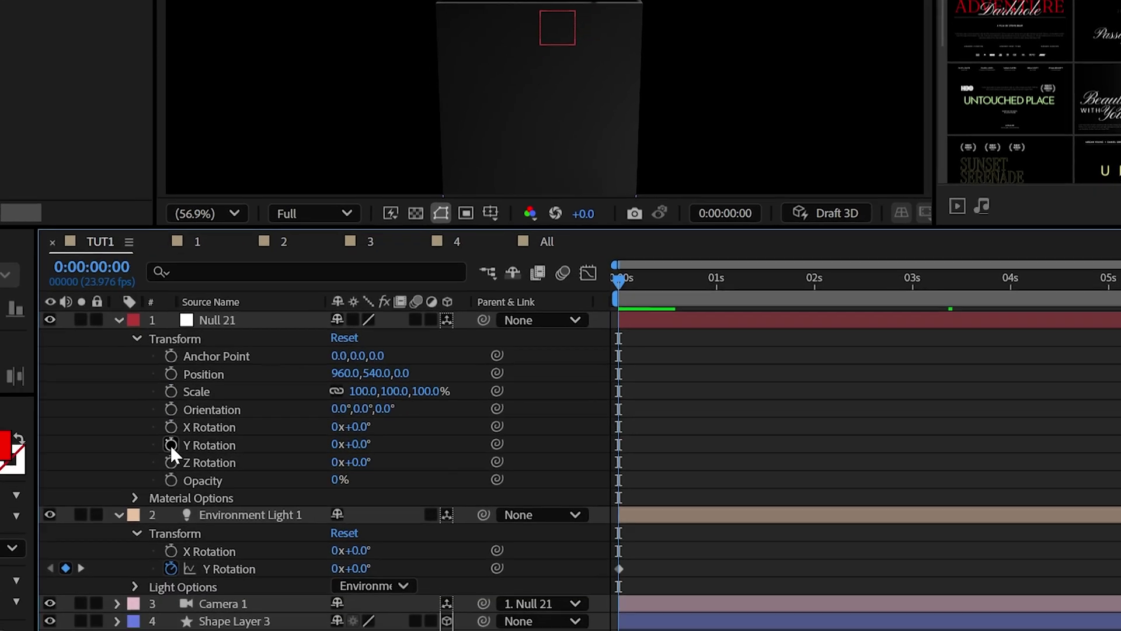
alt+click(170, 481)
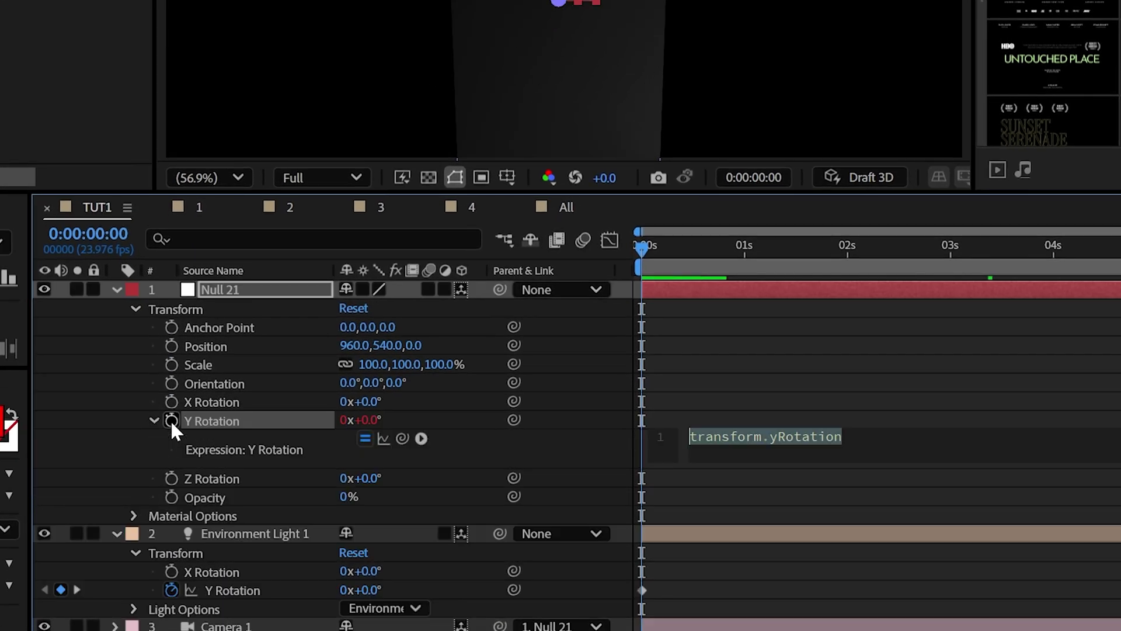
text(time*50)
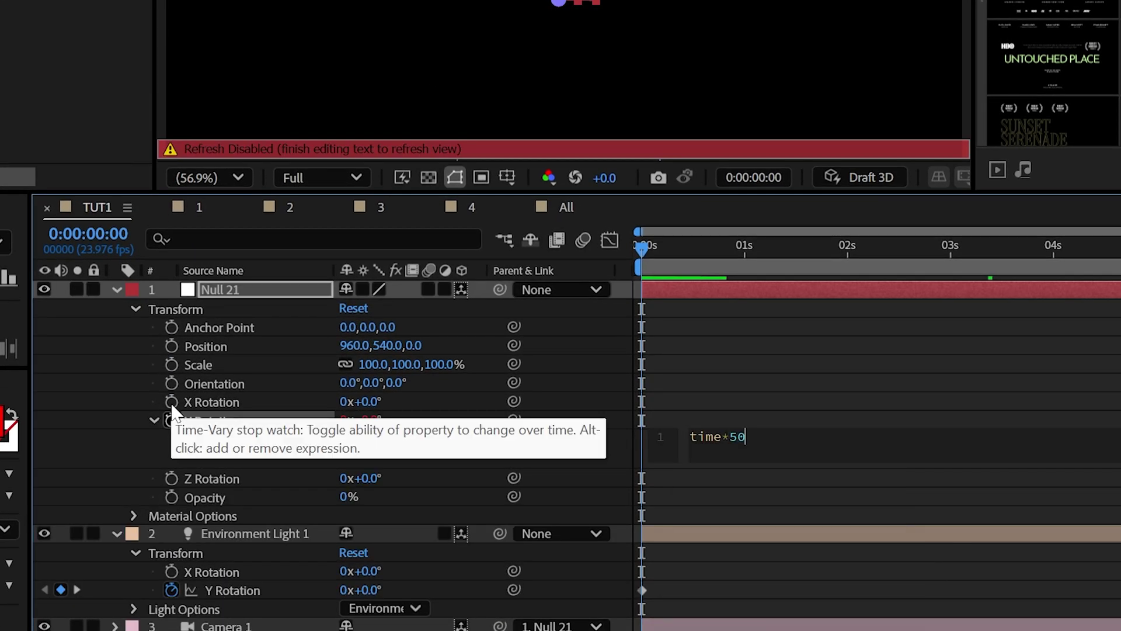
click(598, 341)
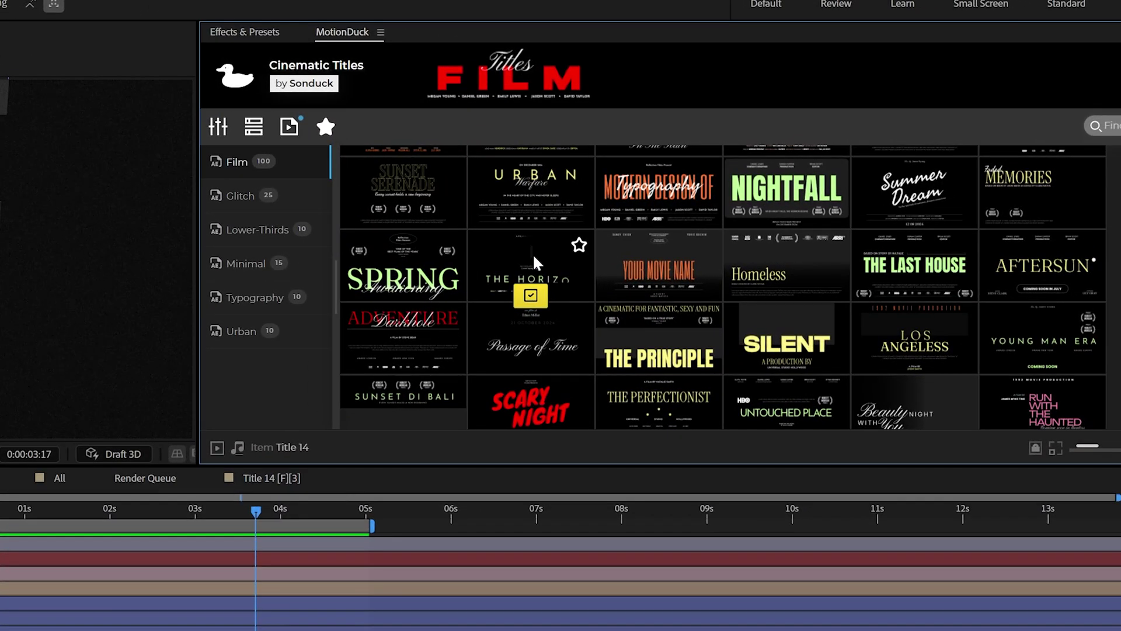
Import the Horizon title template into the project.
click(533, 293)
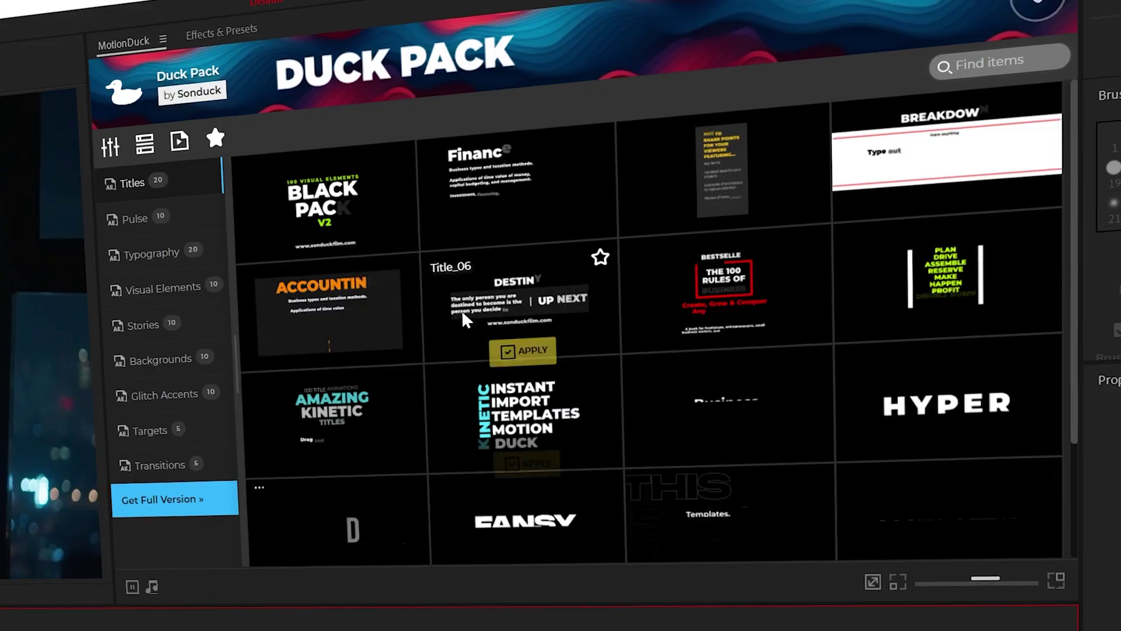
scroll(461, 309, down, 3)
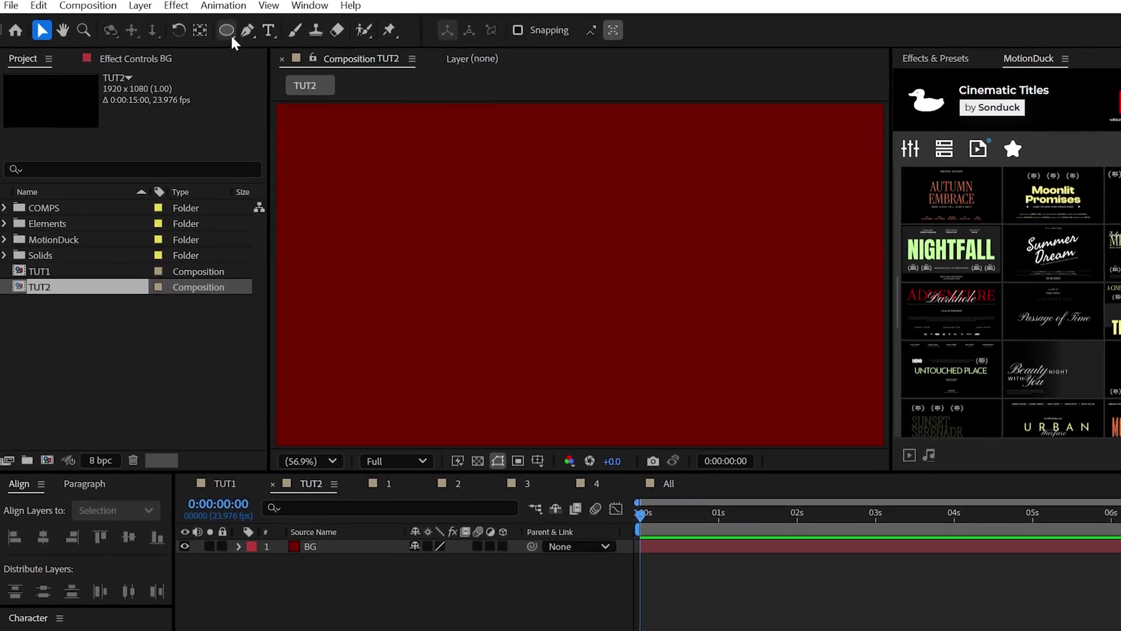
Draw a large circle centred in the TUT2 comp with the Ellipse tool.
click(216, 29)
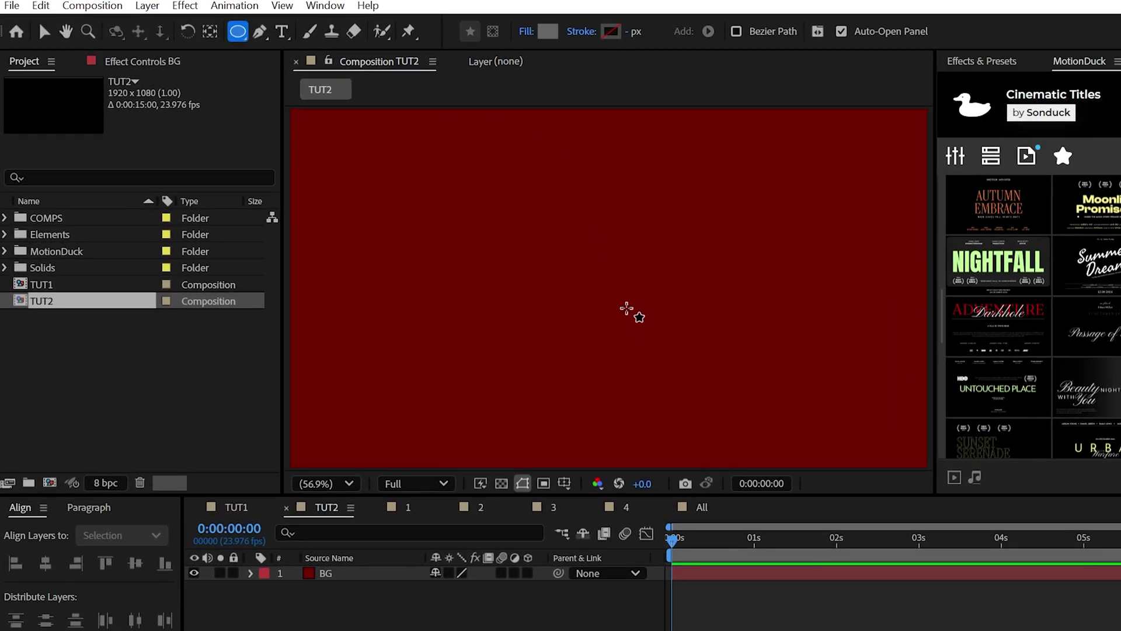
key(apostrophe)
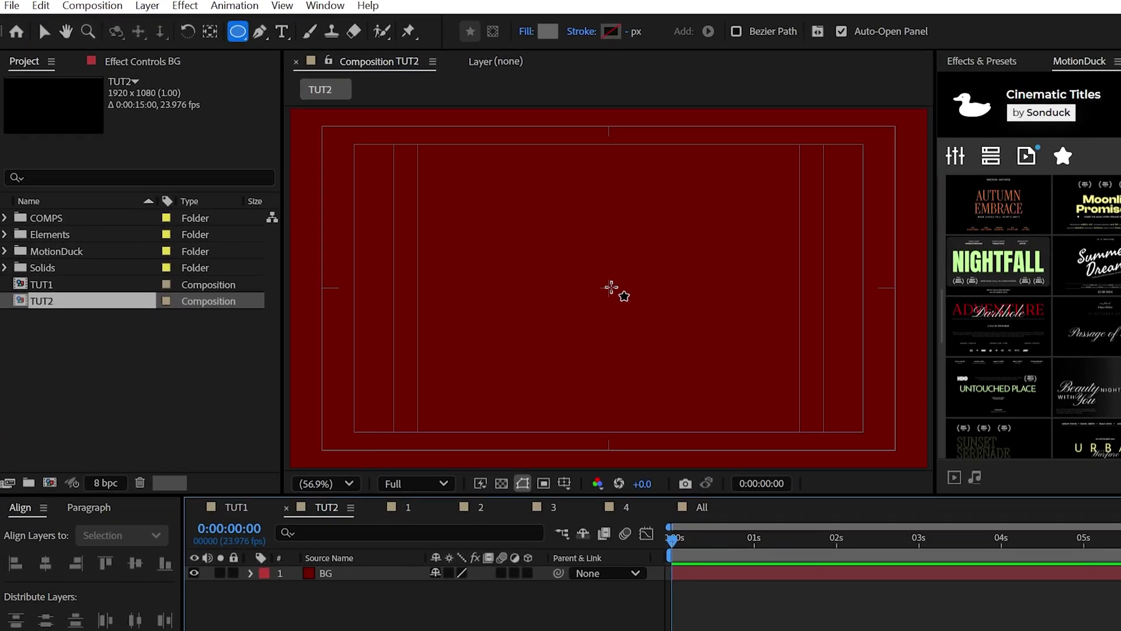
drag(608, 288, 702, 403)
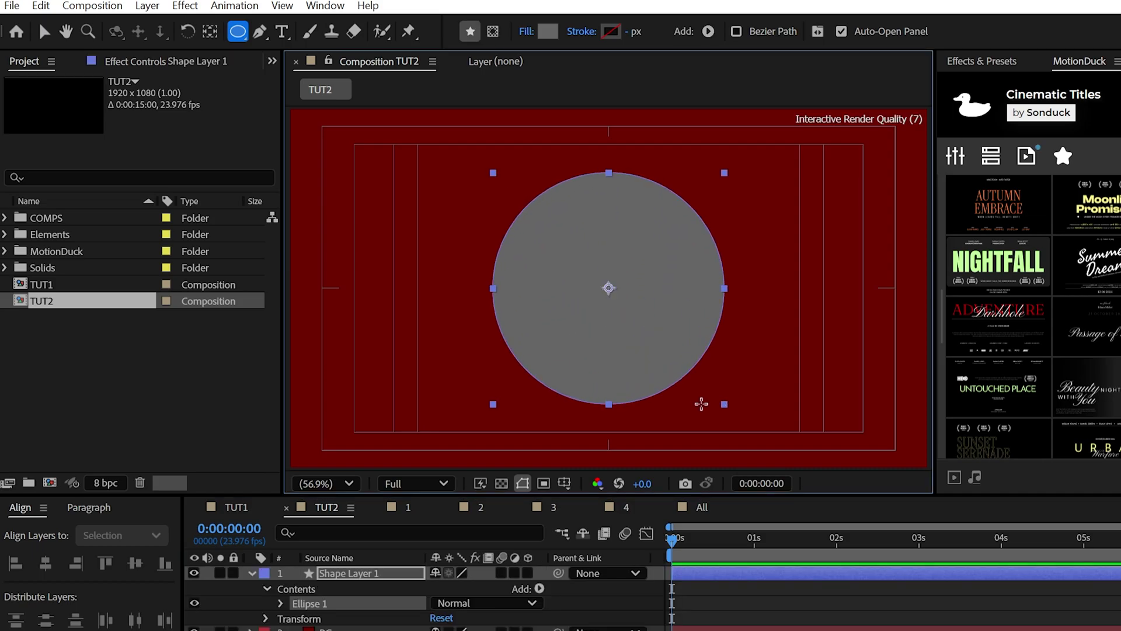
key(apostrophe)
click(251, 572)
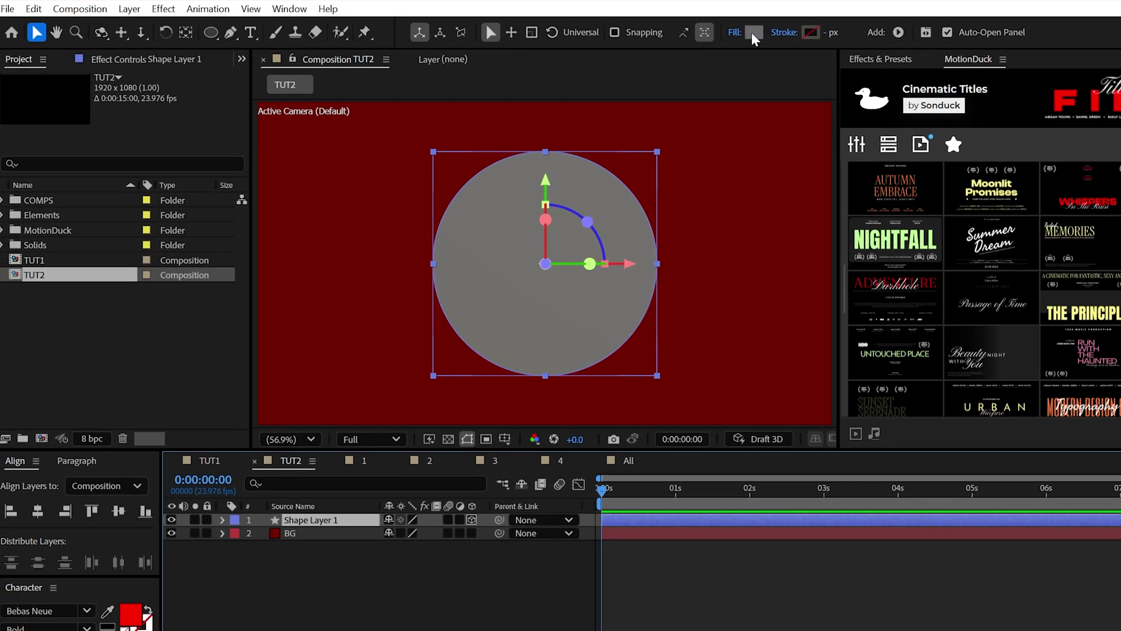
Fill the circle bright red (#FF1010).
click(737, 30)
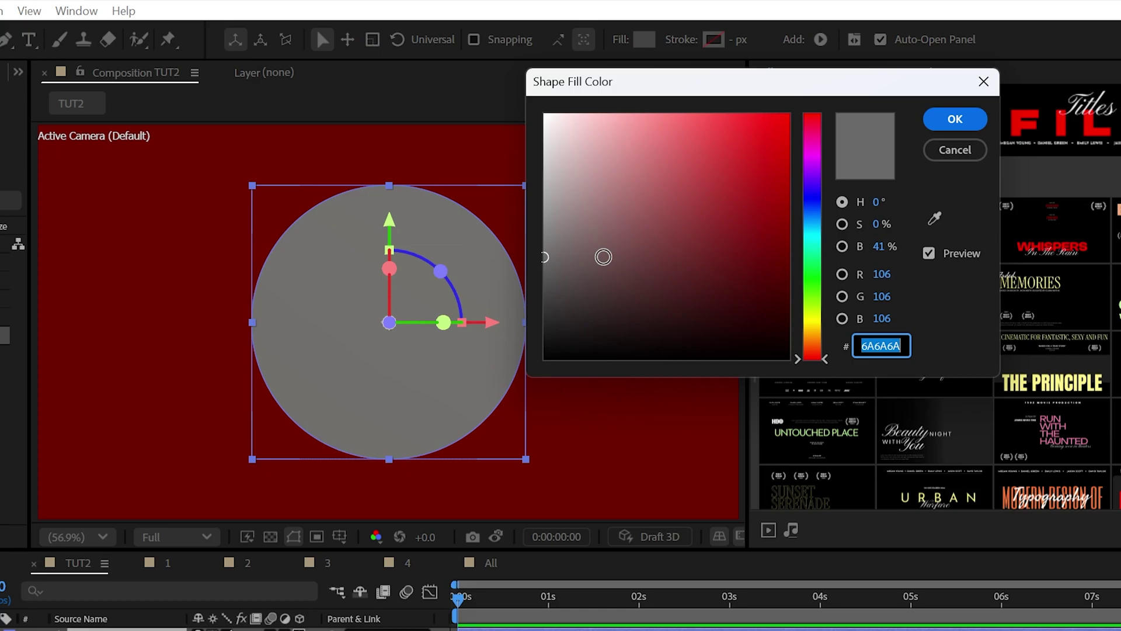
click(763, 167)
drag(763, 168, 791, 99)
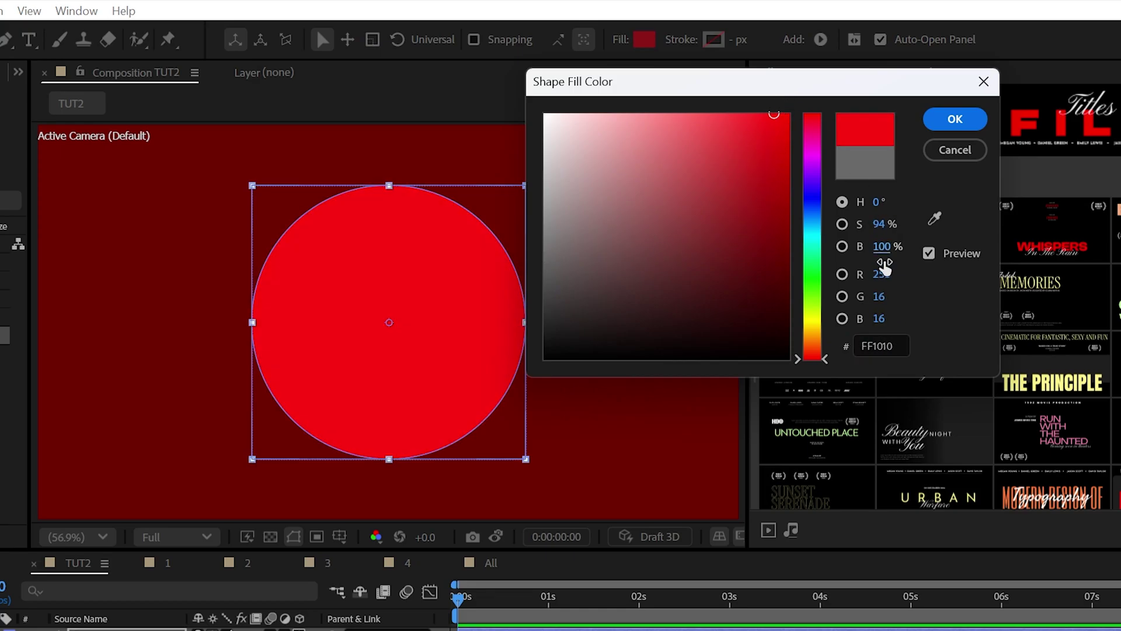
click(954, 119)
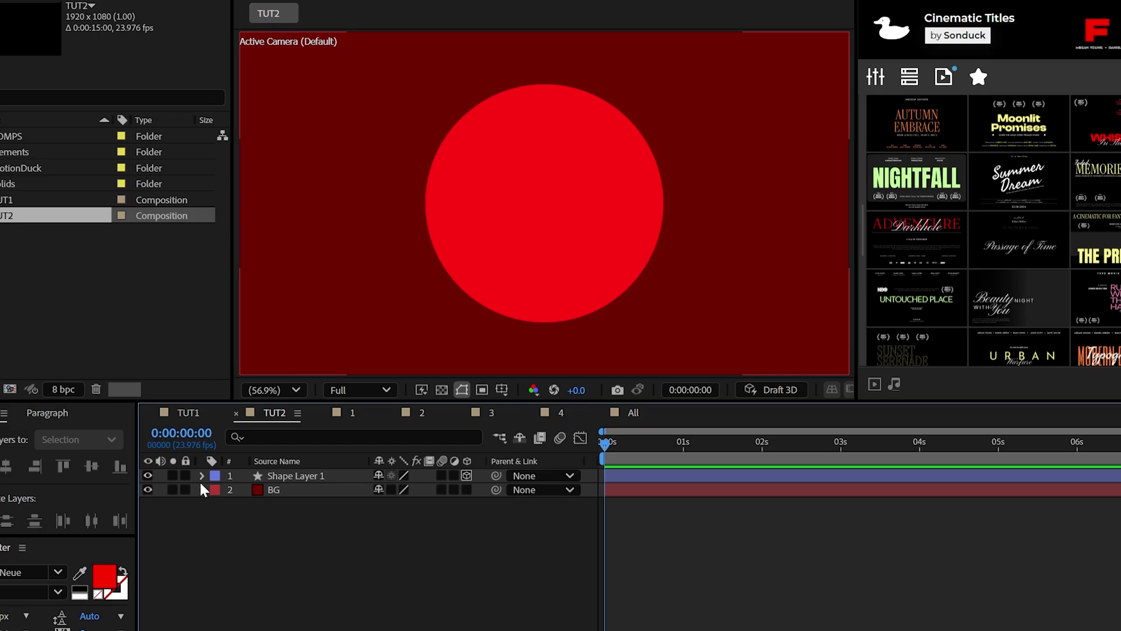
Give the red circle an Angular bevel with a depth of 10.
click(225, 514)
click(240, 555)
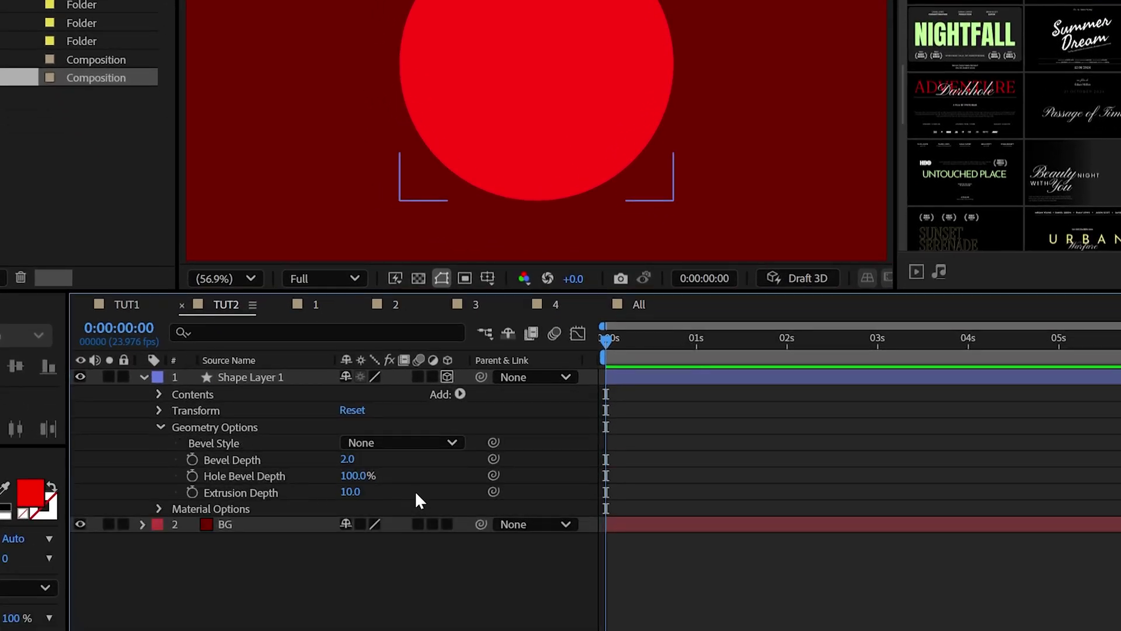
click(405, 442)
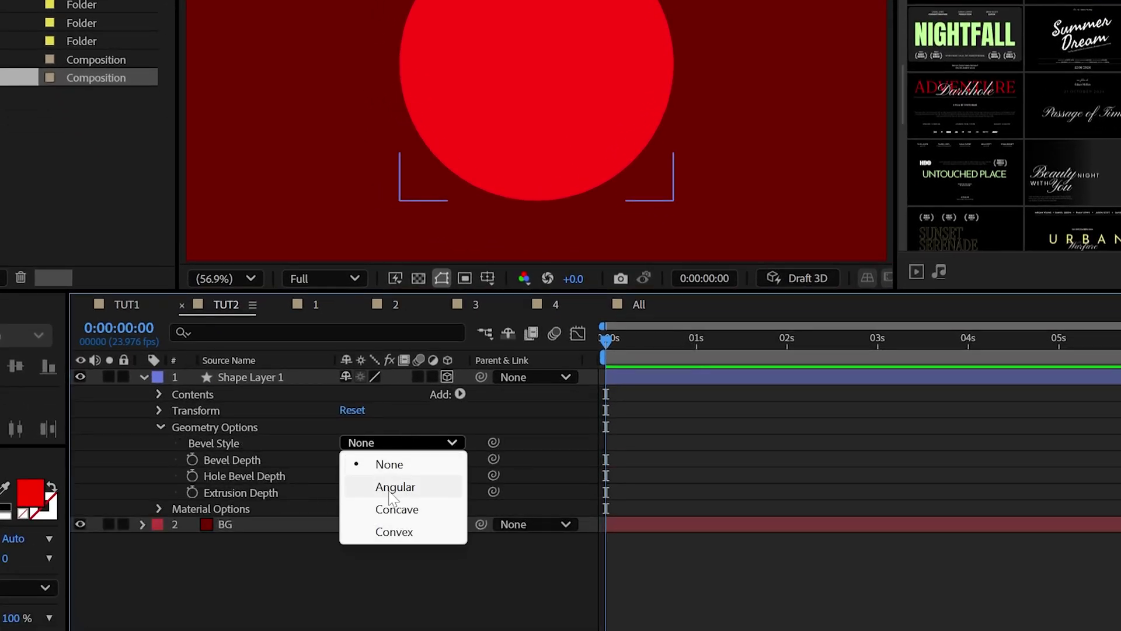
click(392, 487)
text(10)
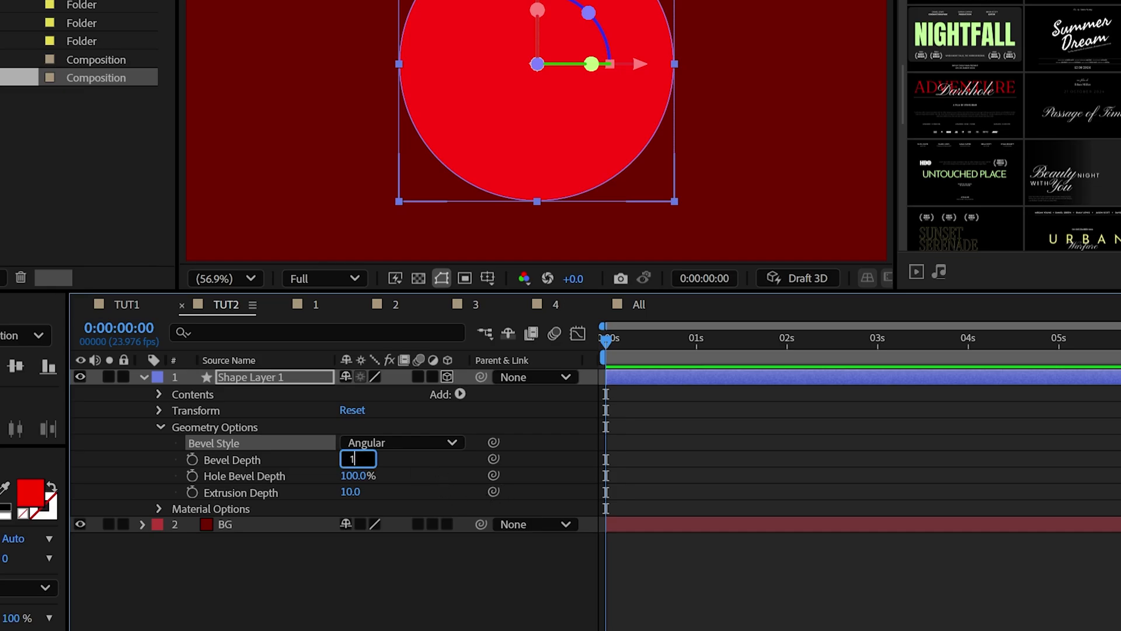
click(415, 470)
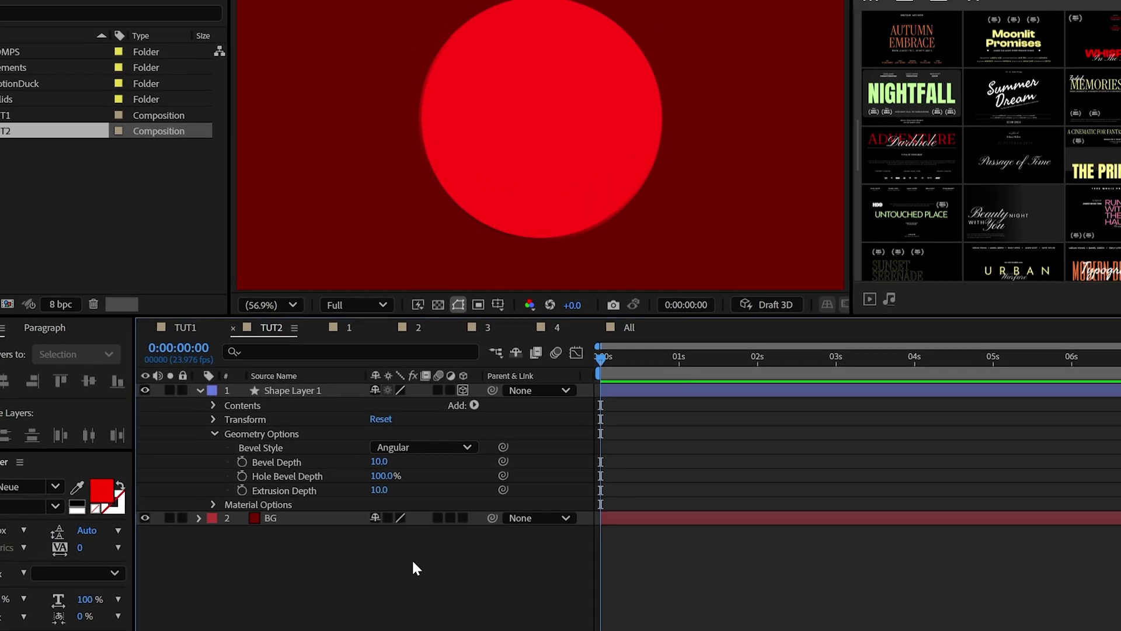
Set the circle's material to 100% specular shininess and 0% metal.
click(167, 425)
click(160, 426)
click(232, 449)
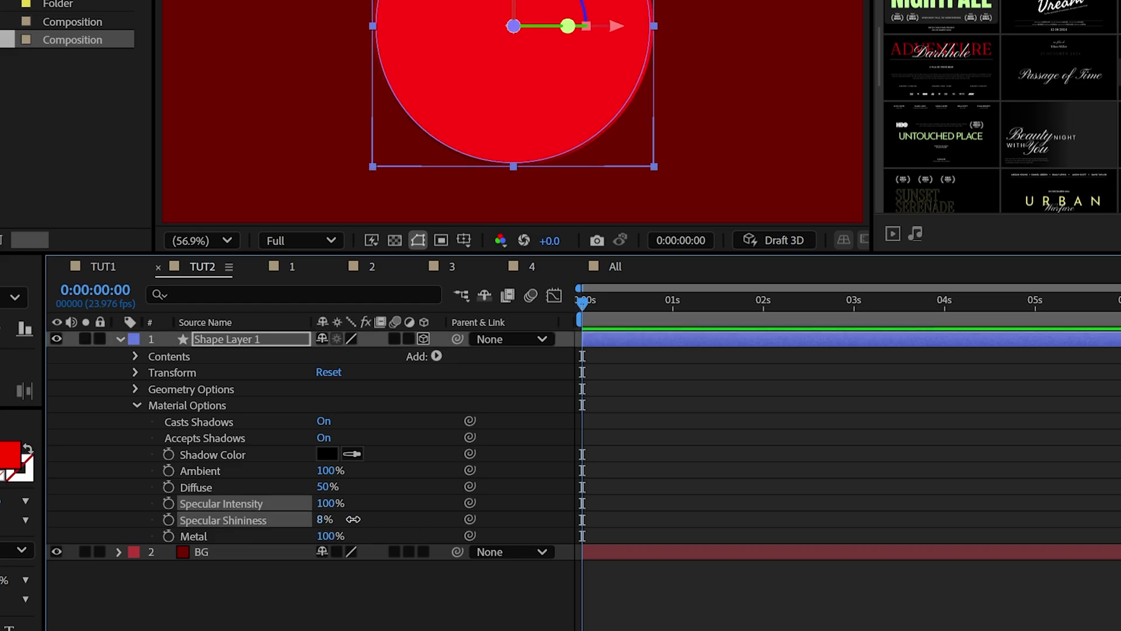
drag(353, 519, 411, 604)
click(657, 3)
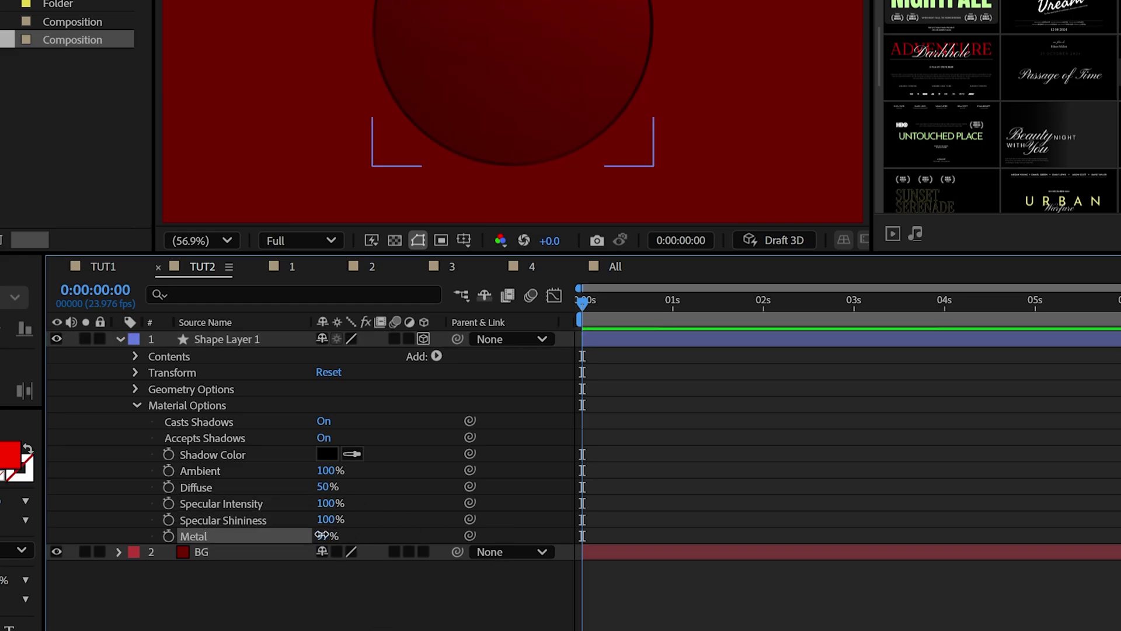
drag(320, 535, 165, 530)
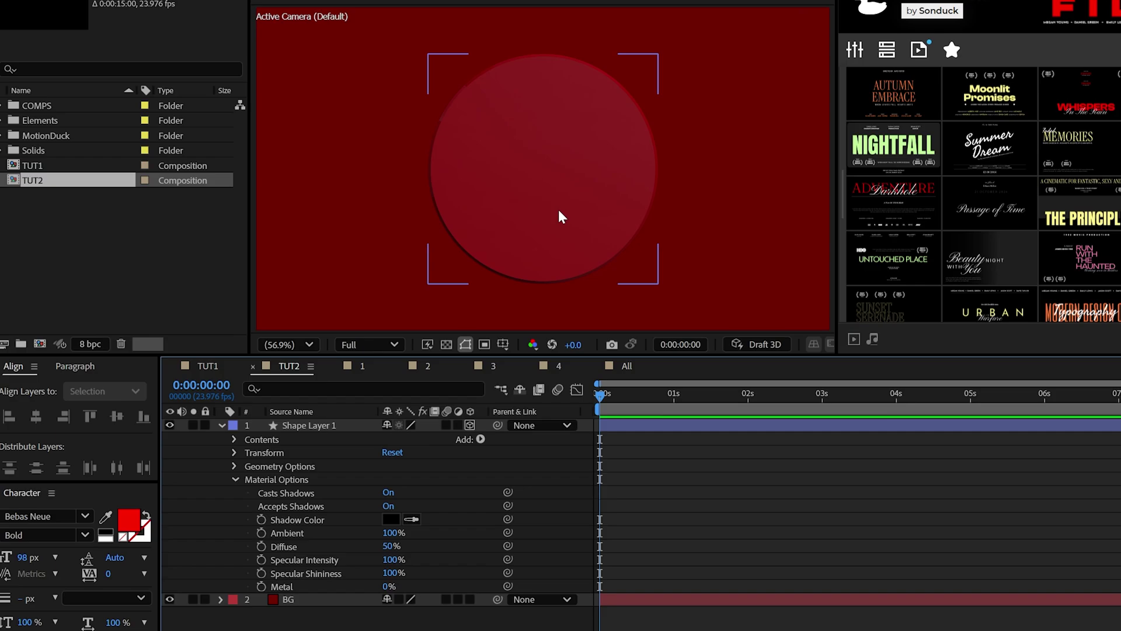
Keyframe the disc's Y Rotation at 55° at the start and 35° at frame 23.
click(234, 466)
click(234, 452)
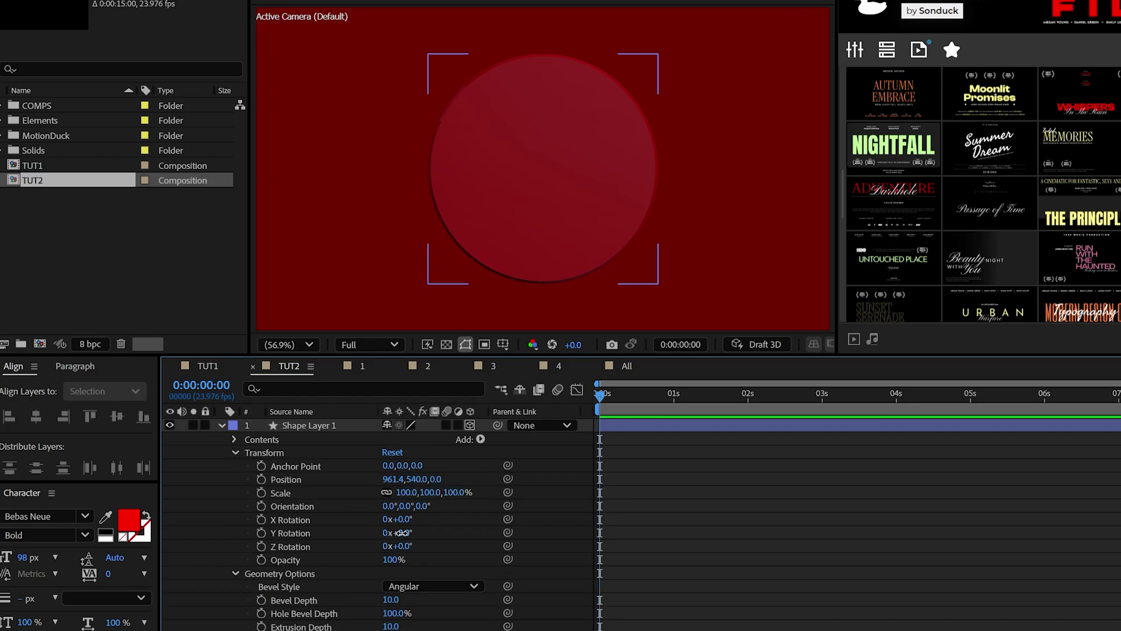
key(Return)
click(235, 574)
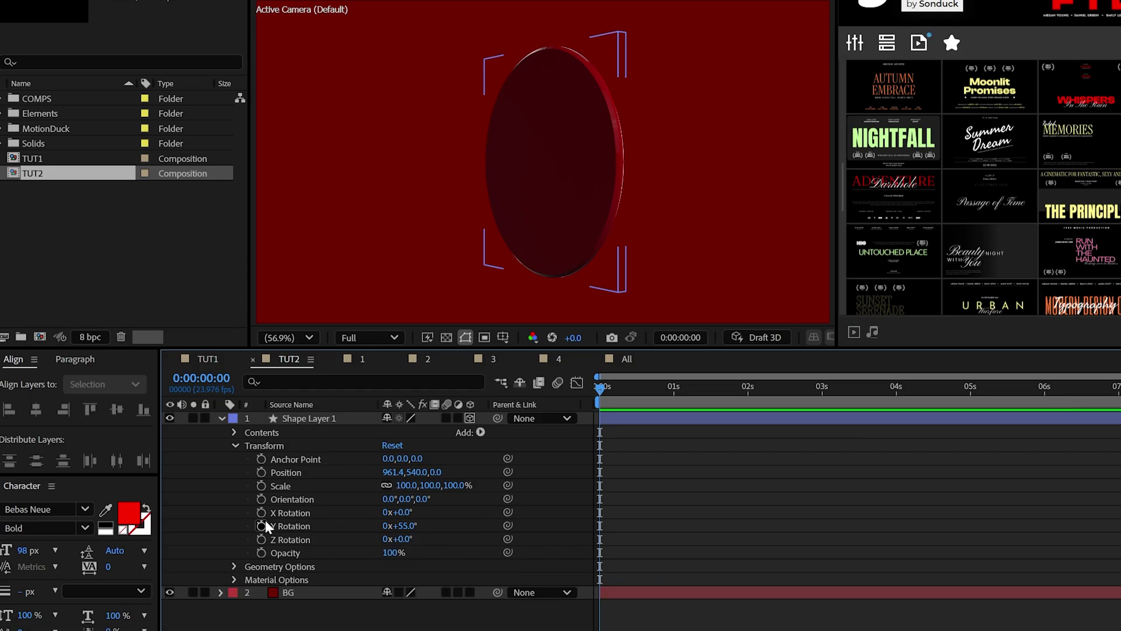
click(261, 533)
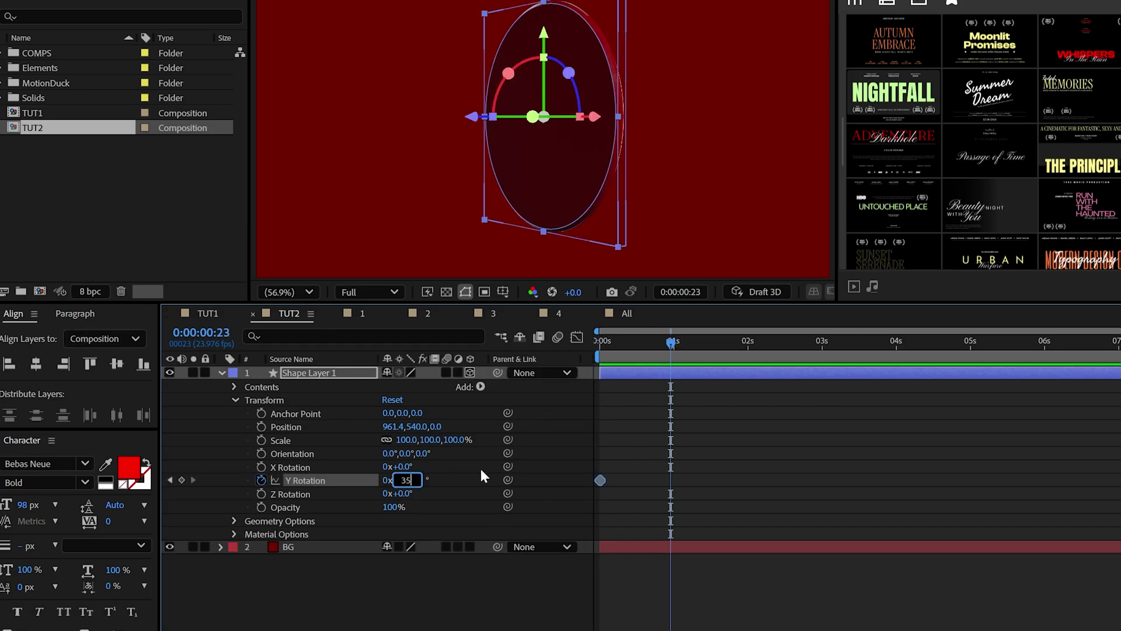
key(Return)
Apply Easy Ease to both Y Rotation keyframes and raise their influence in the Graph Editor.
drag(787, 427, 550, 509)
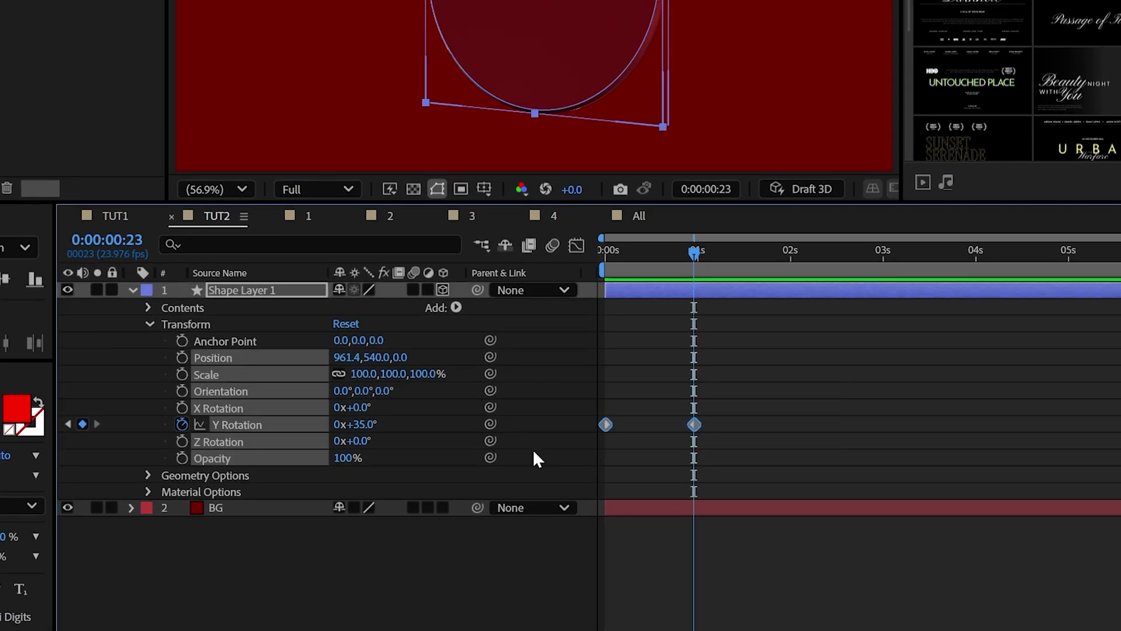
key(F9)
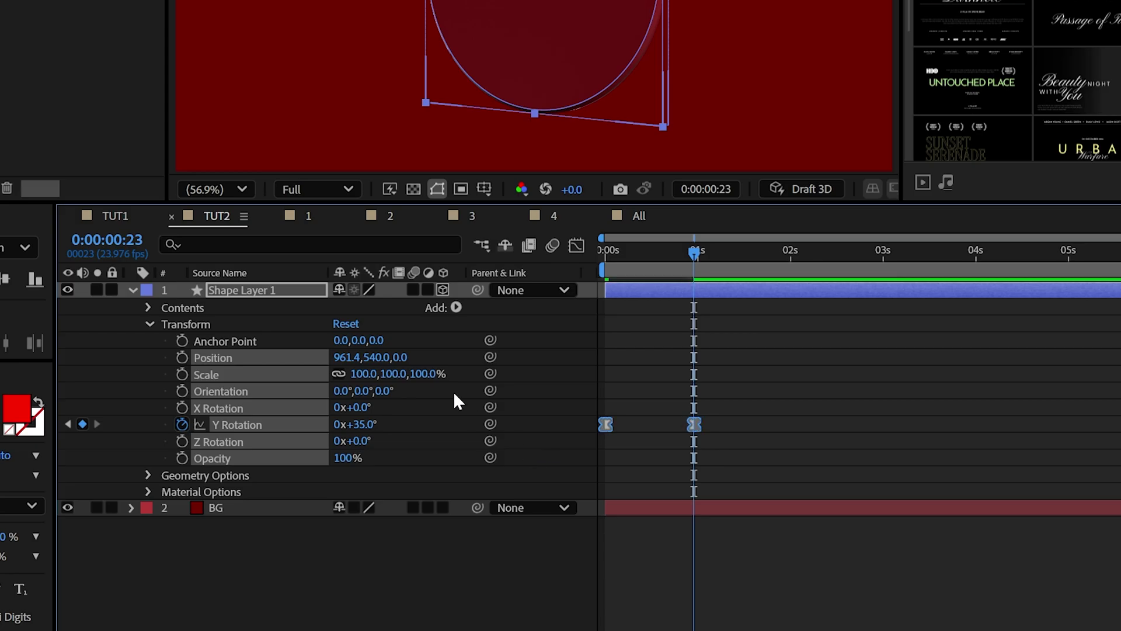
click(577, 245)
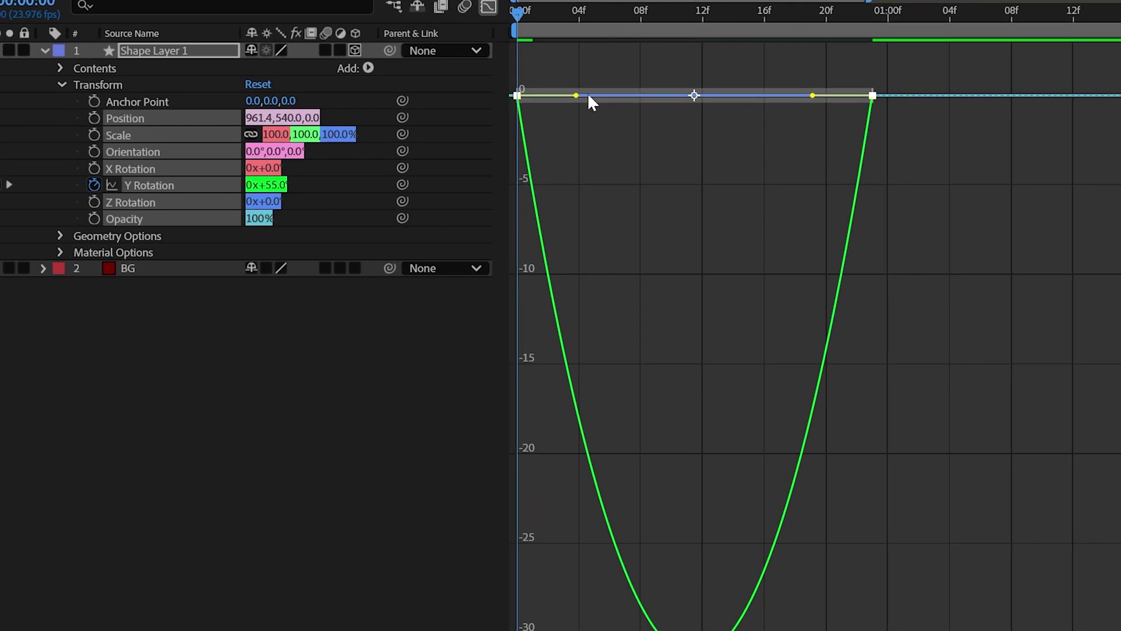
drag(587, 93, 694, 93)
drag(810, 93, 687, 93)
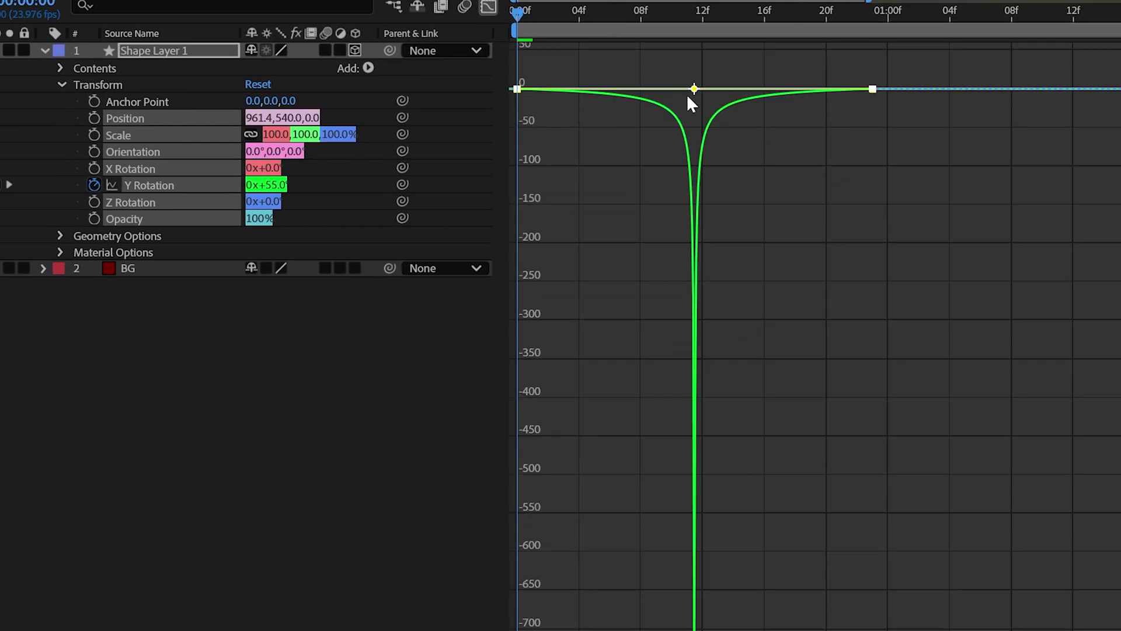
click(488, 7)
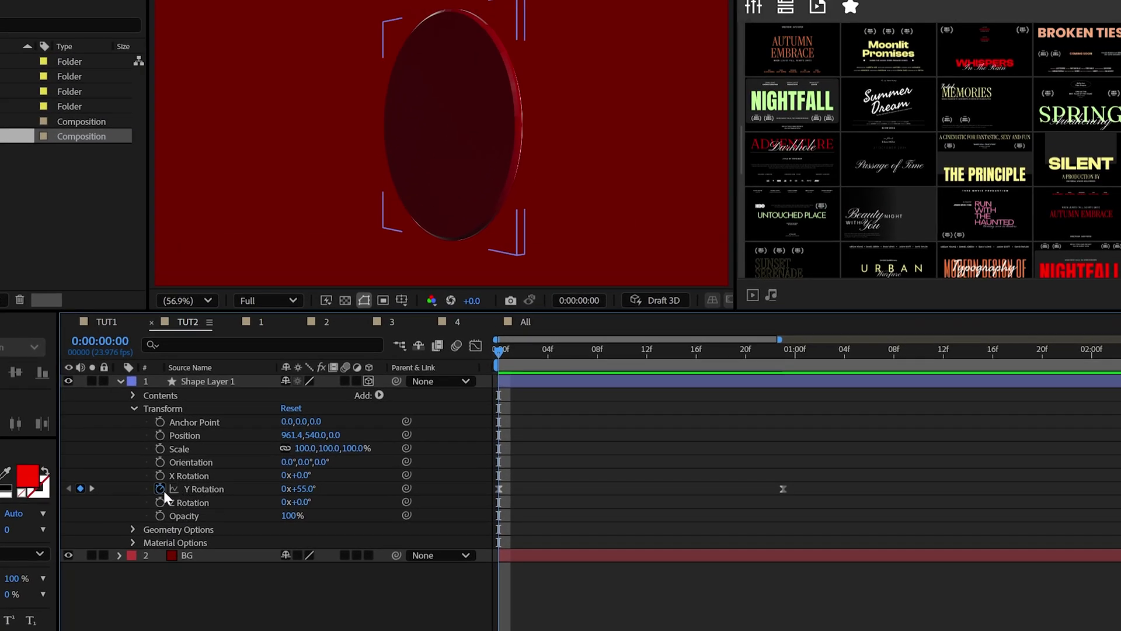
Add a loopOut("pingpong") expression to the disc's Y Rotation.
alt+click(161, 489)
text(loopOut(")
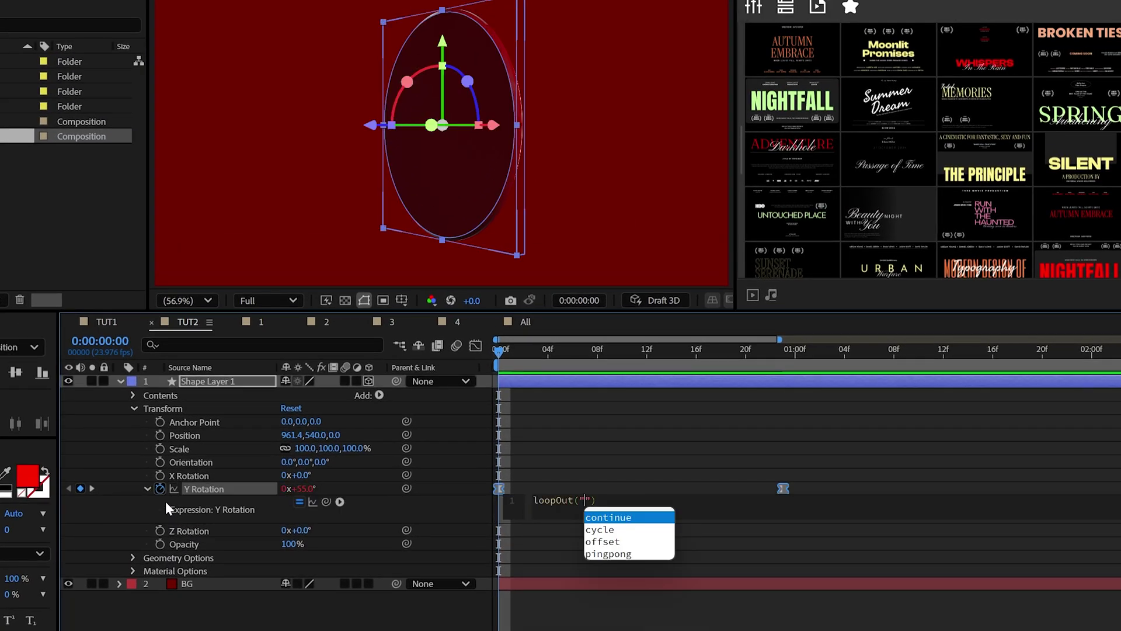
key(Down)
key(Down)
key(Down)
key(Return)
Move the disc left to about X -48.6 and make a first copy offset to the right.
drag(301, 434, 209, 435)
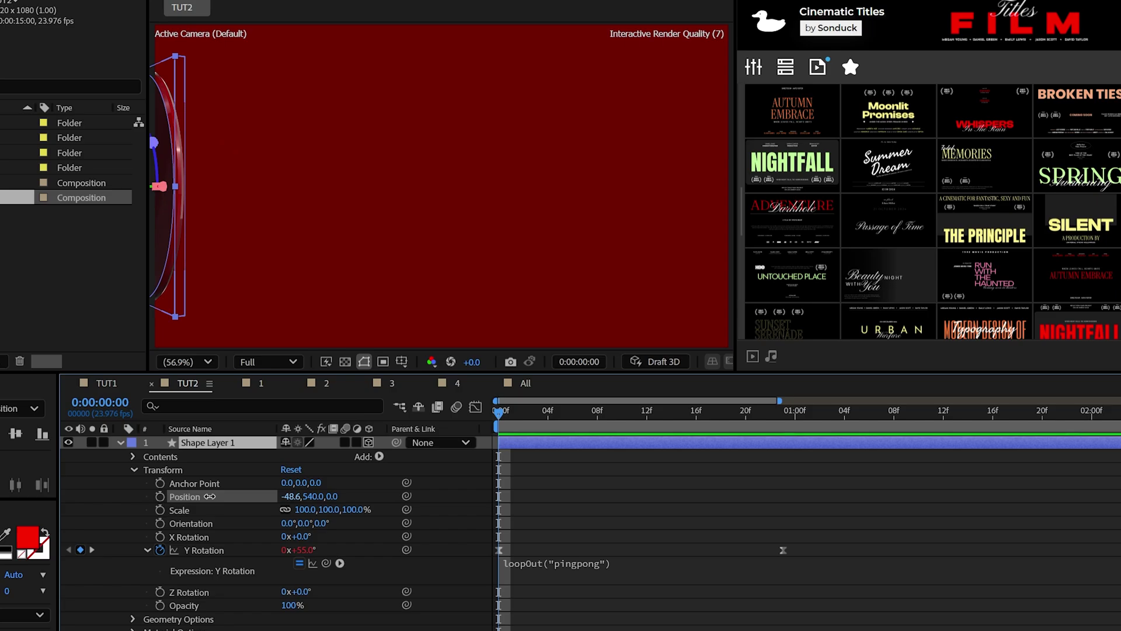
drag(209, 496, 204, 495)
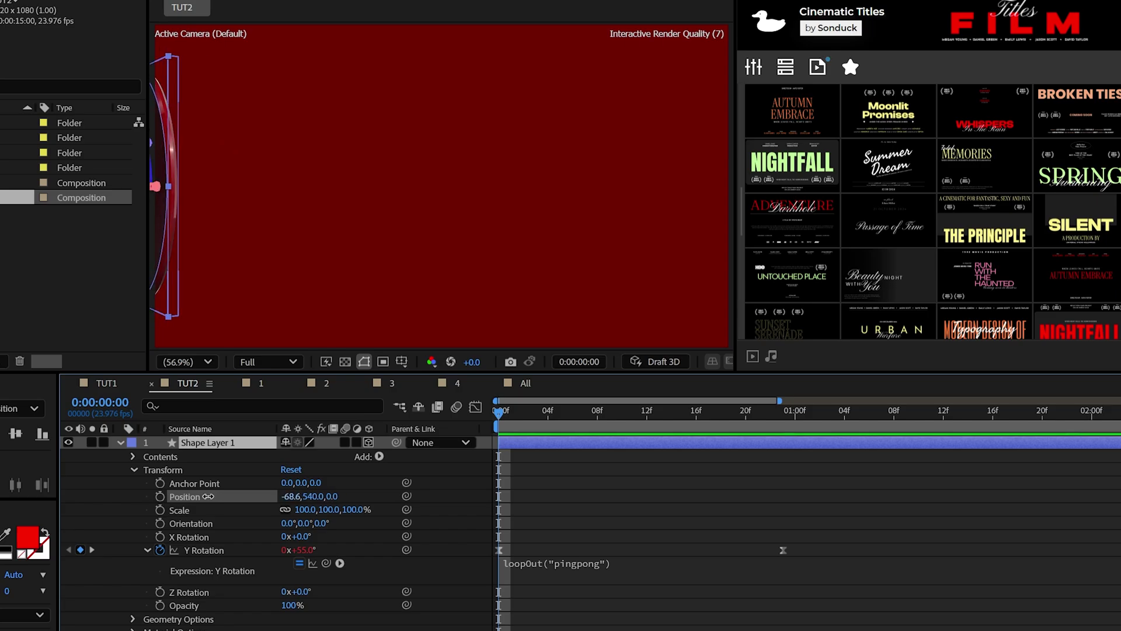
click(201, 442)
key(ctrl+d)
key(p)
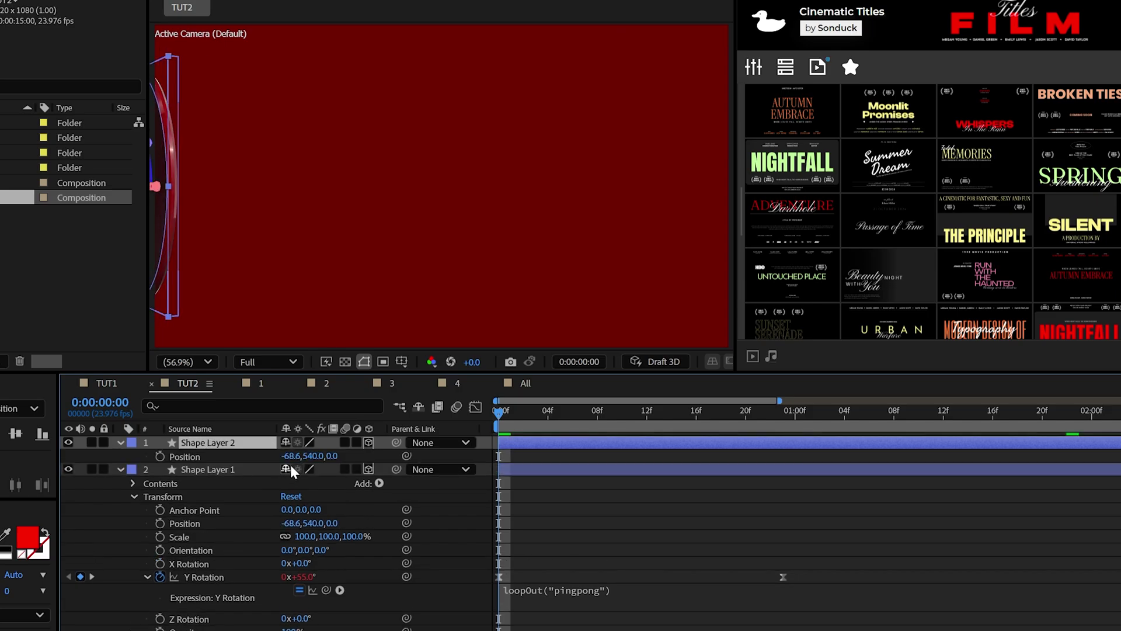
drag(300, 463, 327, 455)
Duplicate the disc six more times, offsetting each copy rightward to complete a row of eight.
key(ctrl+d)
key(p)
key(ctrl+d)
key(p)
key(ctrl+d)
key(p)
key(ctrl+d)
key(p)
key(ctrl+d)
key(p)
key(ctrl+d)
key(p)
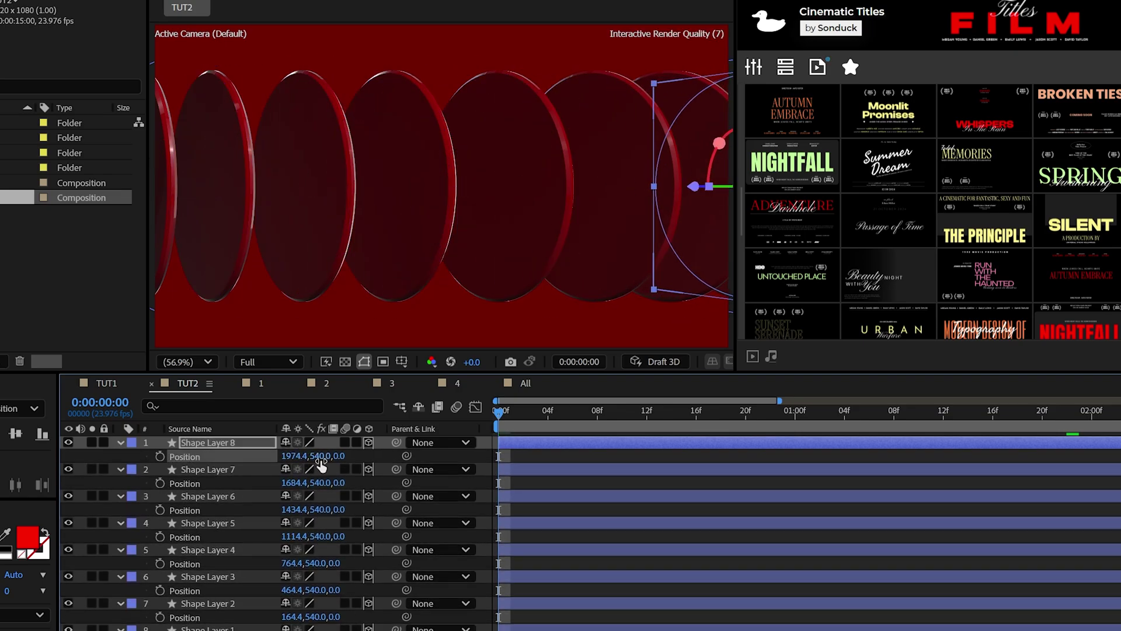
key(ctrl+a)
Add an Environment light and rotate it to X 80° and Y −194°.
key(u)
click(133, 6)
mouse_move(155, 24)
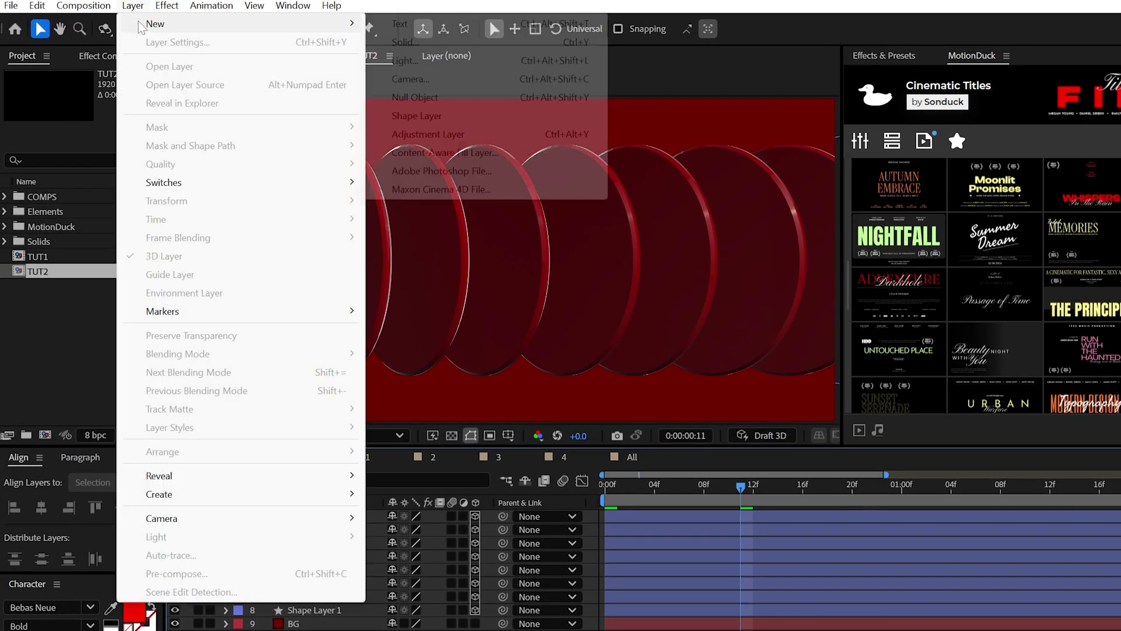
click(405, 60)
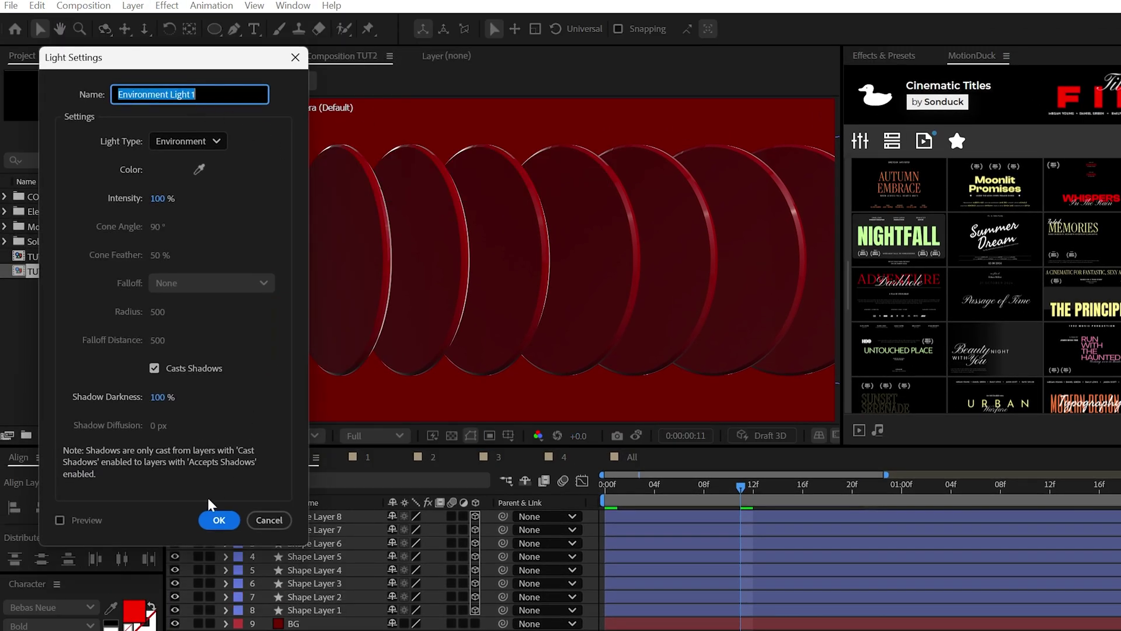
click(219, 520)
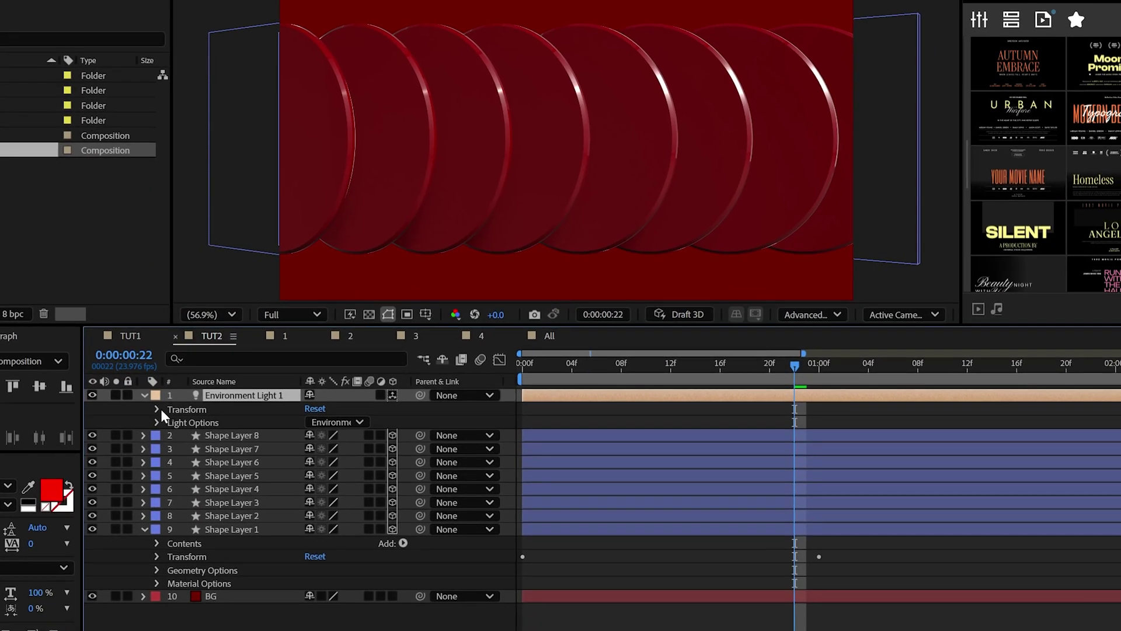
click(240, 529)
drag(322, 435, 170, 435)
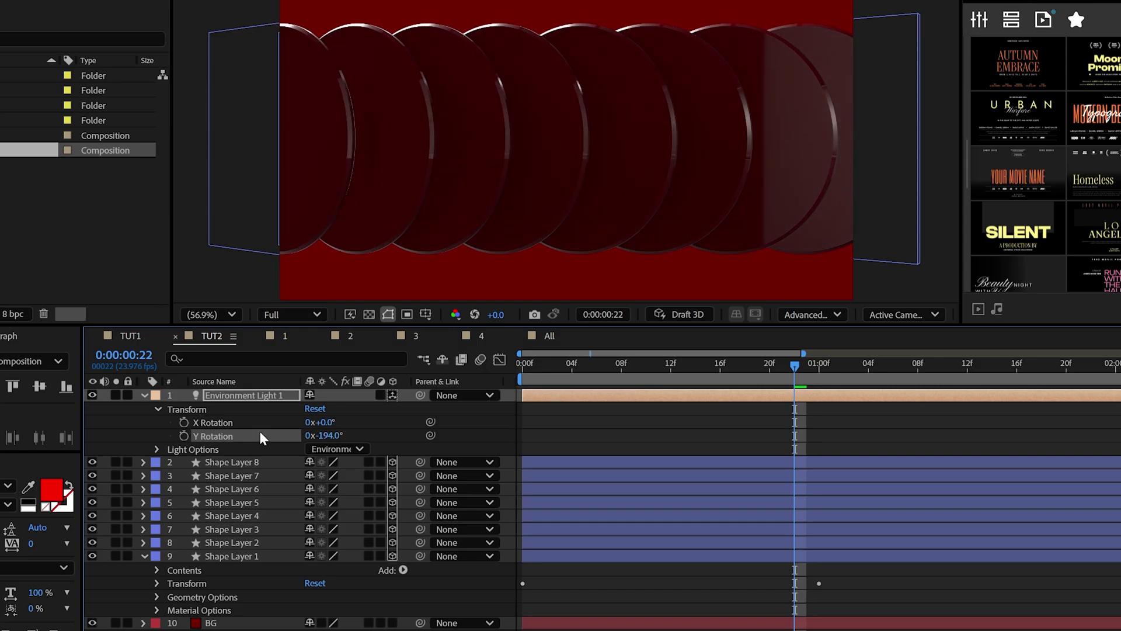
drag(341, 427, 390, 423)
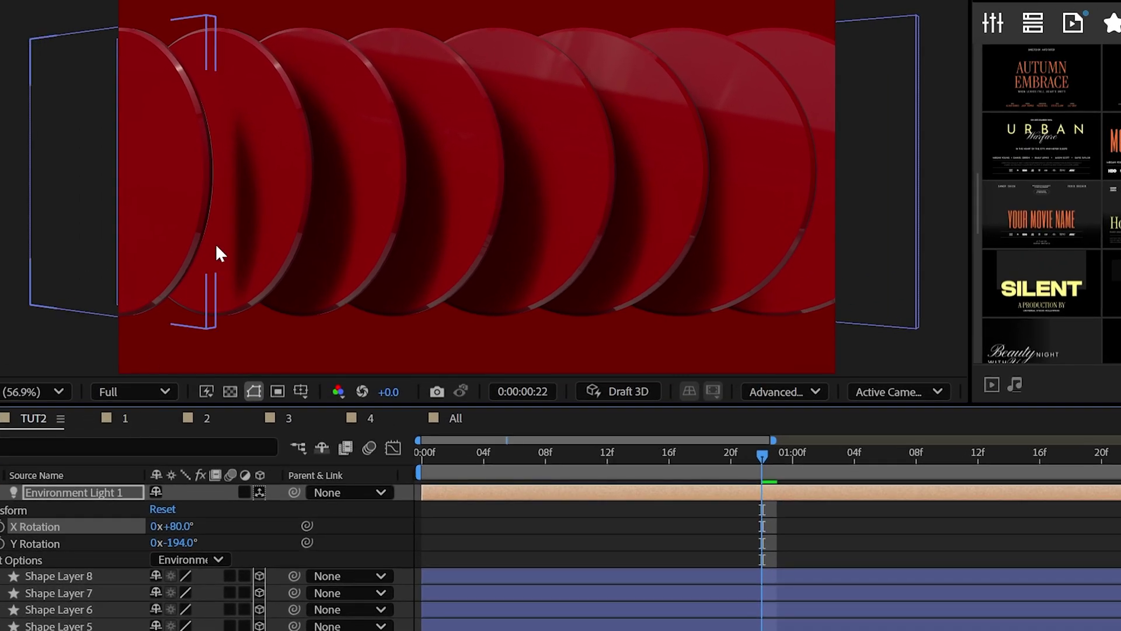
Set Advanced 3D render options to quality 18, Full shadow resolution and smoothness 6.
click(777, 391)
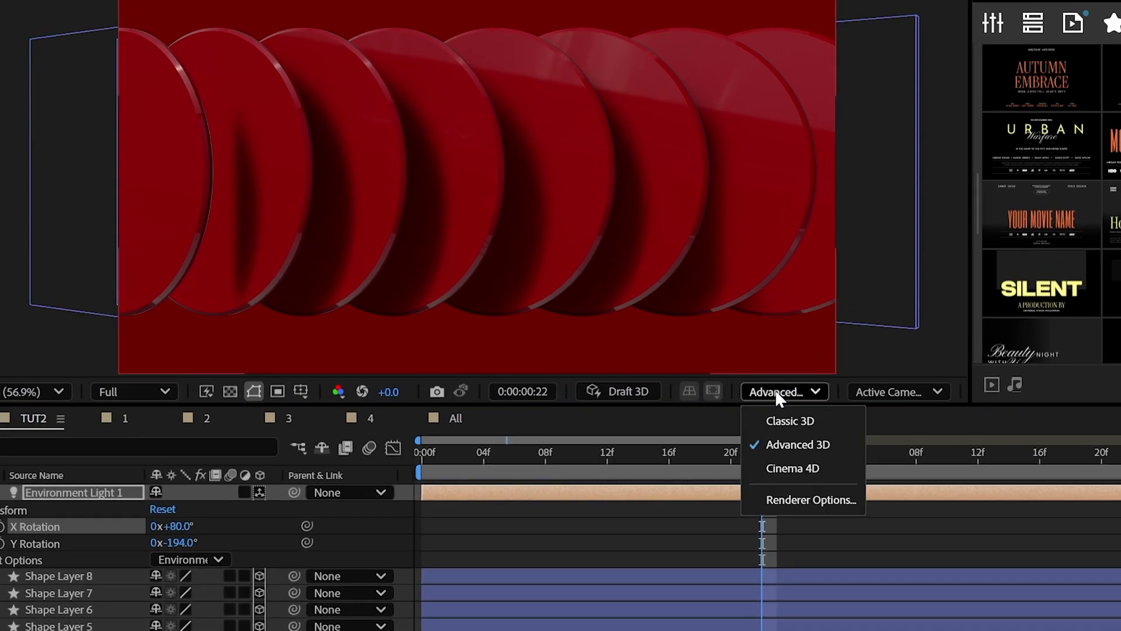
click(811, 498)
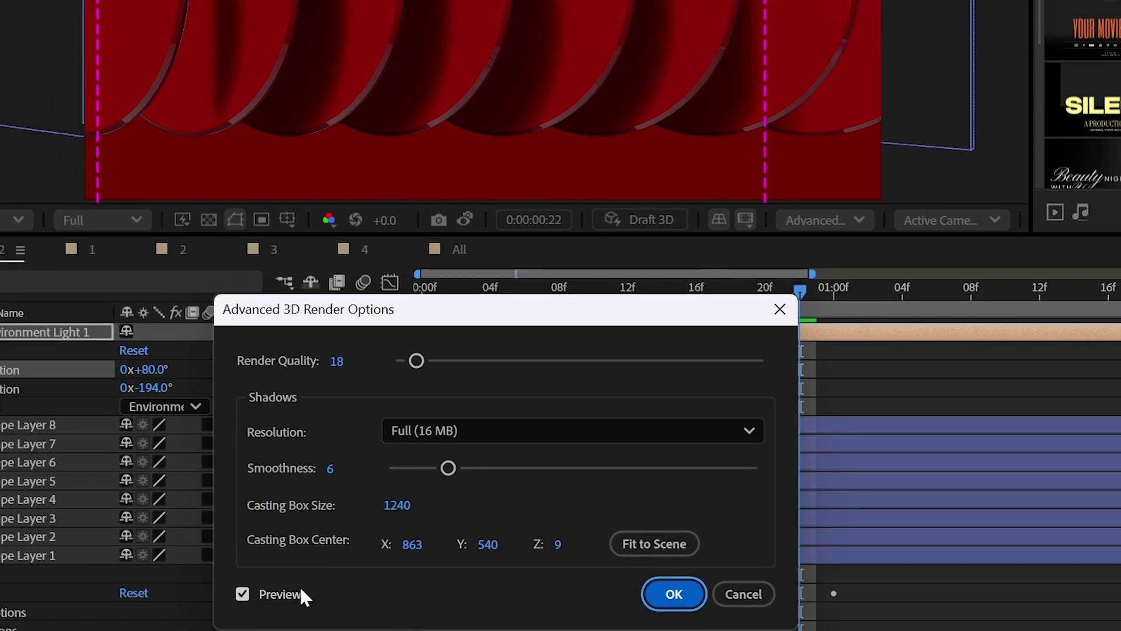
click(665, 591)
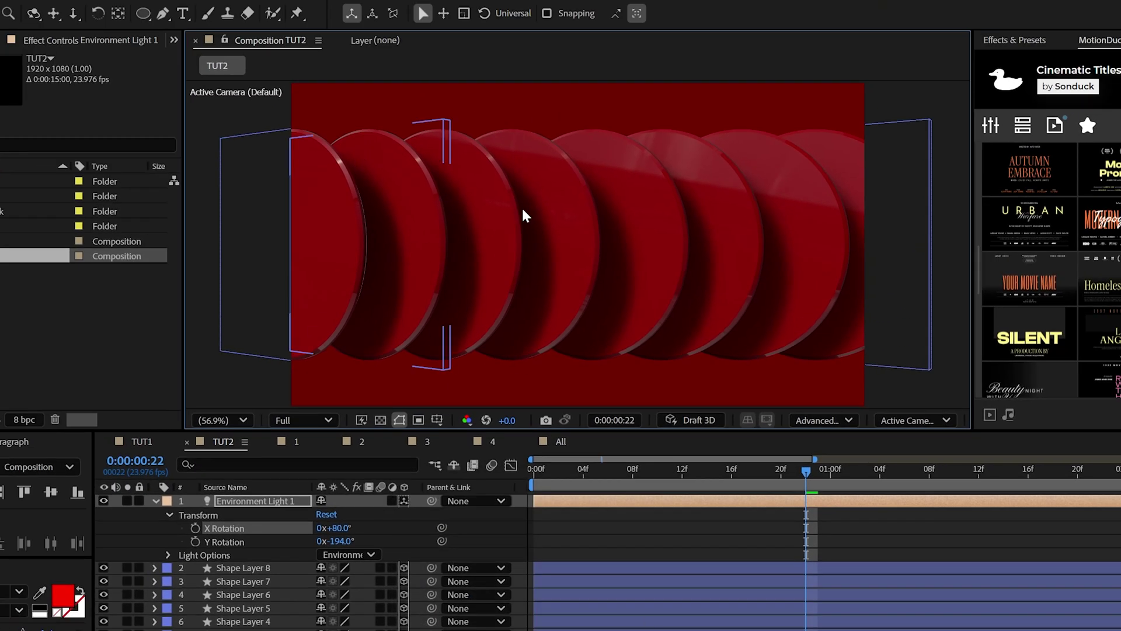
click(874, 397)
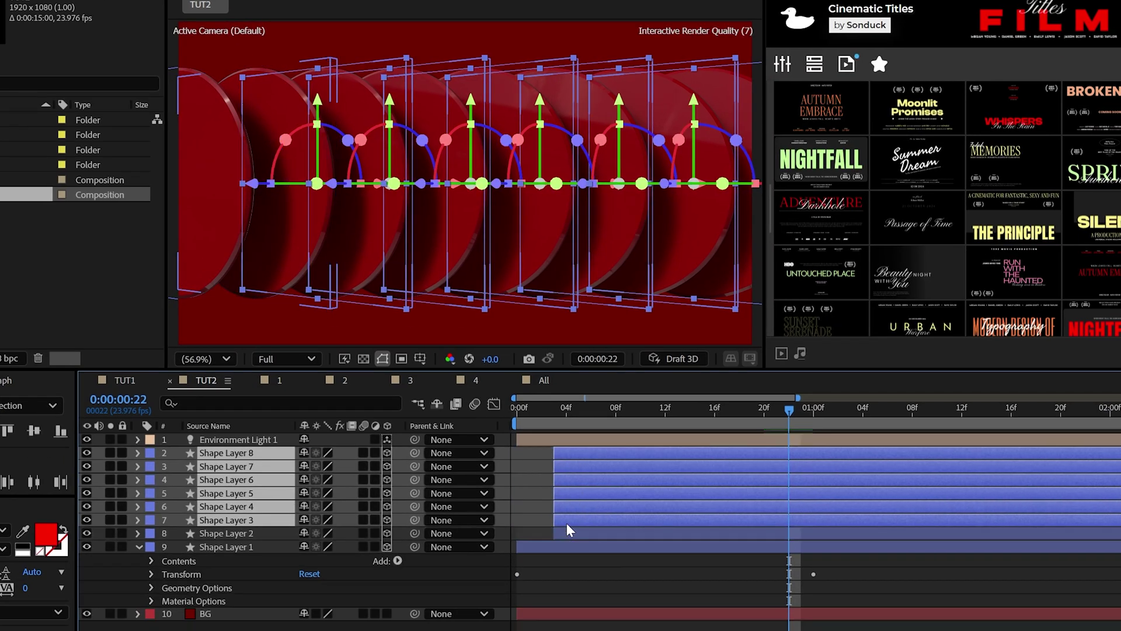
Shift the upper disc layers later with Alt+Page Down, dropping the lowest disc each pass.
key(alt+Page_Down)
key(alt+Page_Down)
ctrl+click(630, 506)
key(alt+Page_Down)
key(alt+Page_Down)
ctrl+click(653, 493)
key(alt+Page_Down)
key(alt+Page_Down)
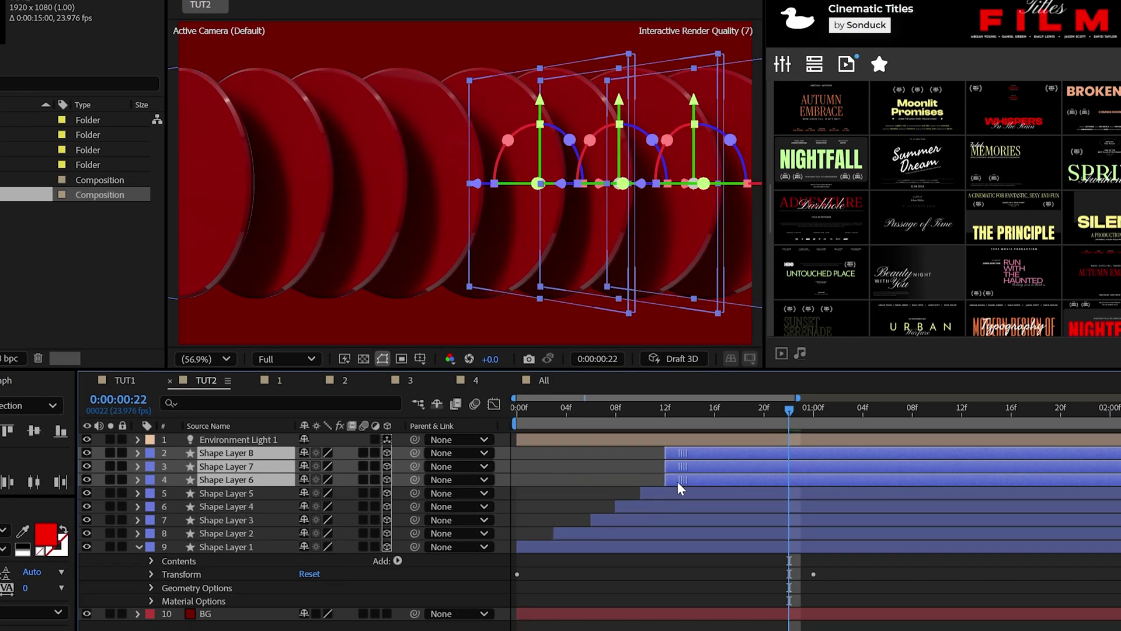
ctrl+click(677, 479)
key(alt+Page_Down)
key(alt+Page_Down)
ctrl+click(705, 466)
key(ctrl+a)
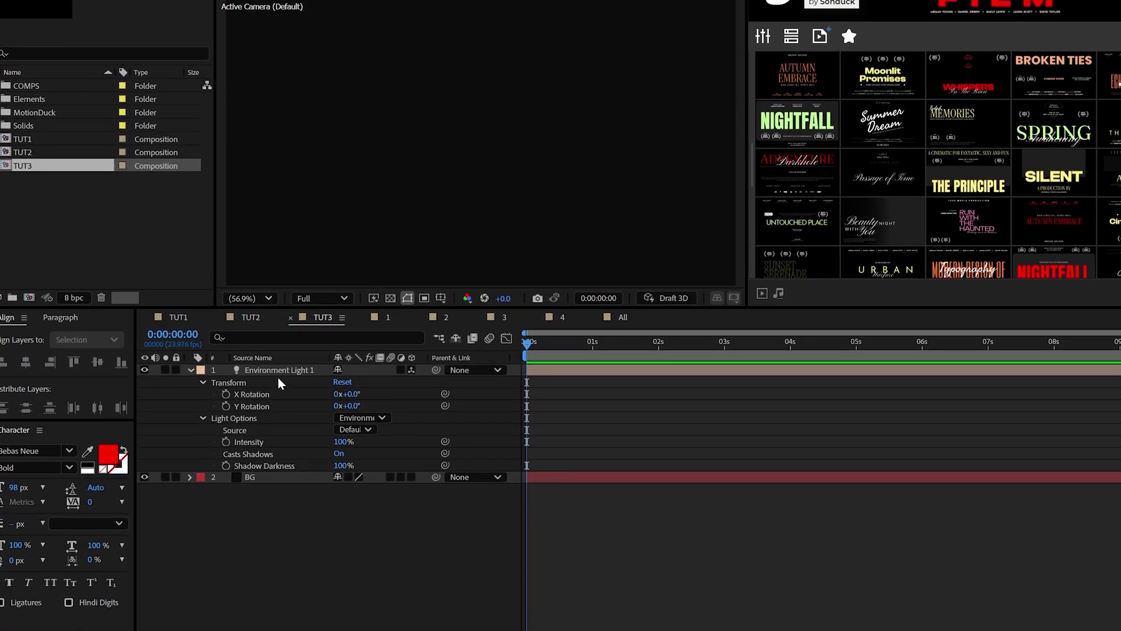
Draw a small ellipse at the centre of the TUT3 frame.
click(279, 476)
click(250, 568)
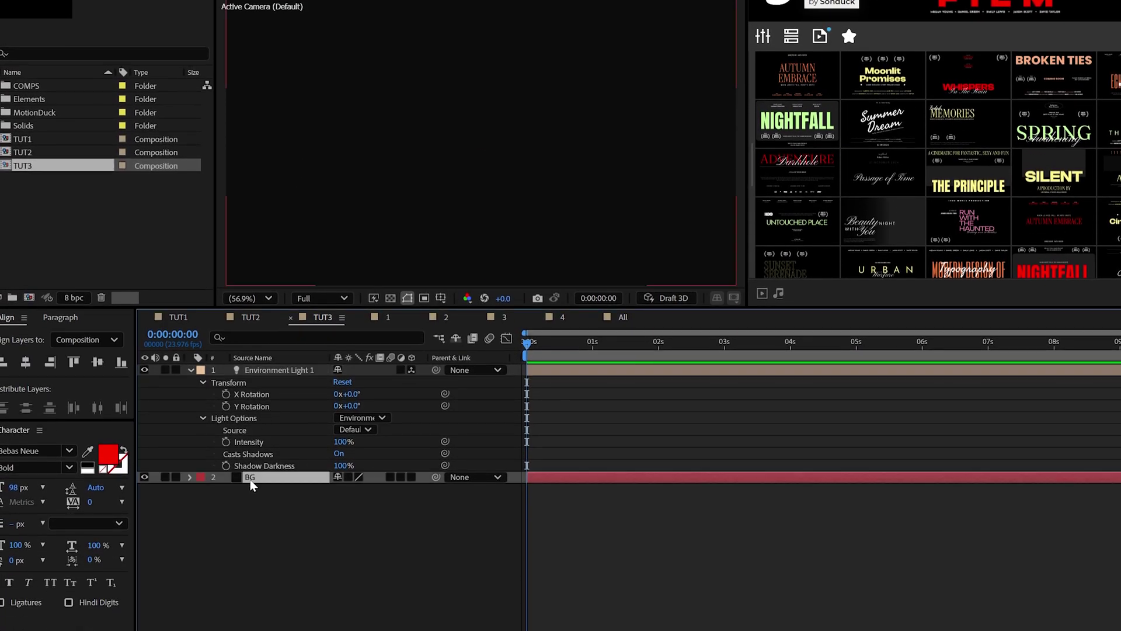
key(F2)
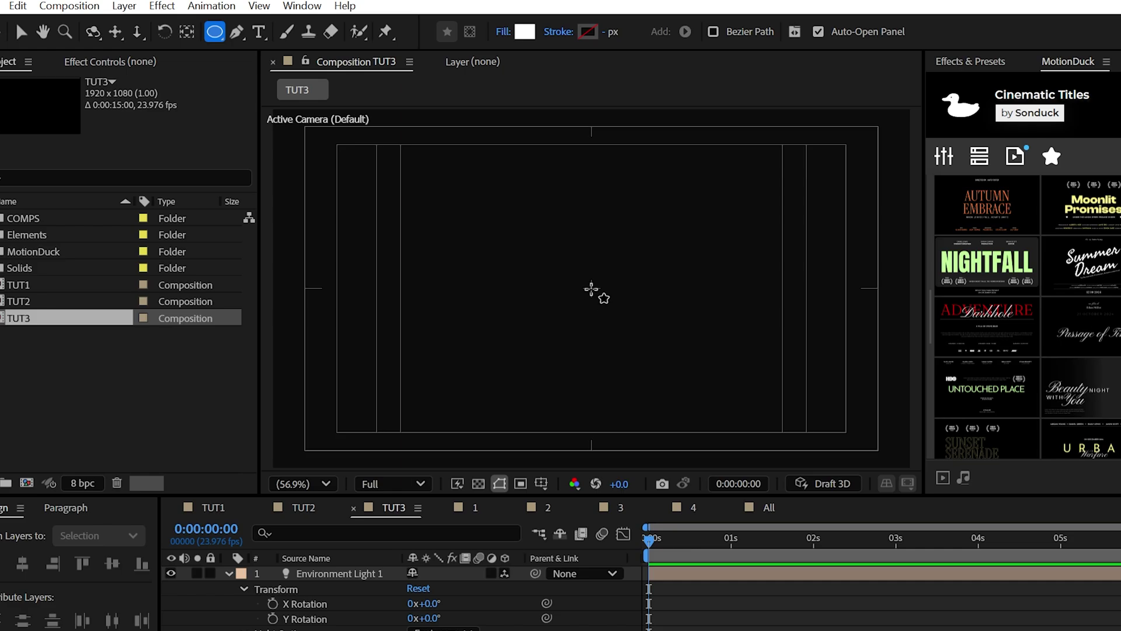
drag(591, 289, 597, 294)
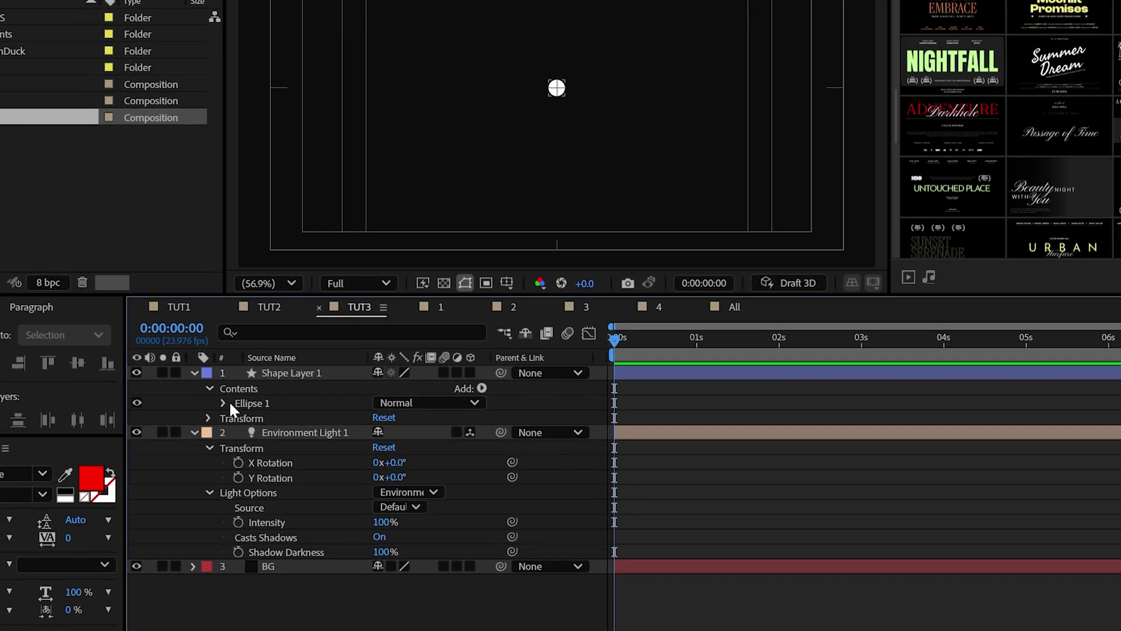
Set the ellipse path size to 2,2 and centre the layer in the comp.
click(179, 592)
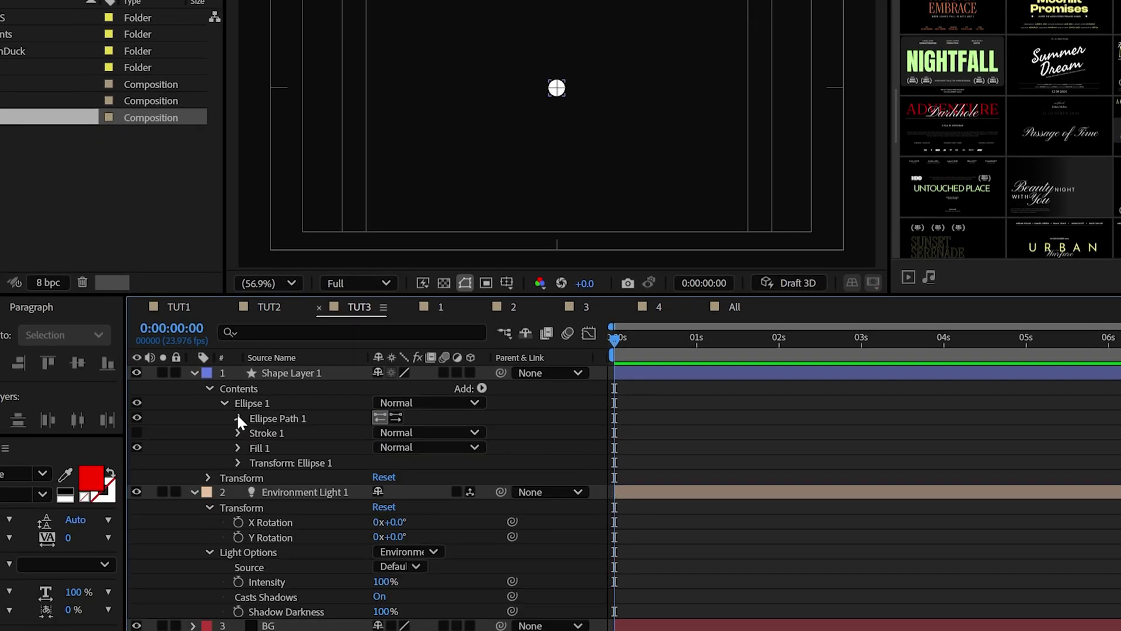
click(237, 417)
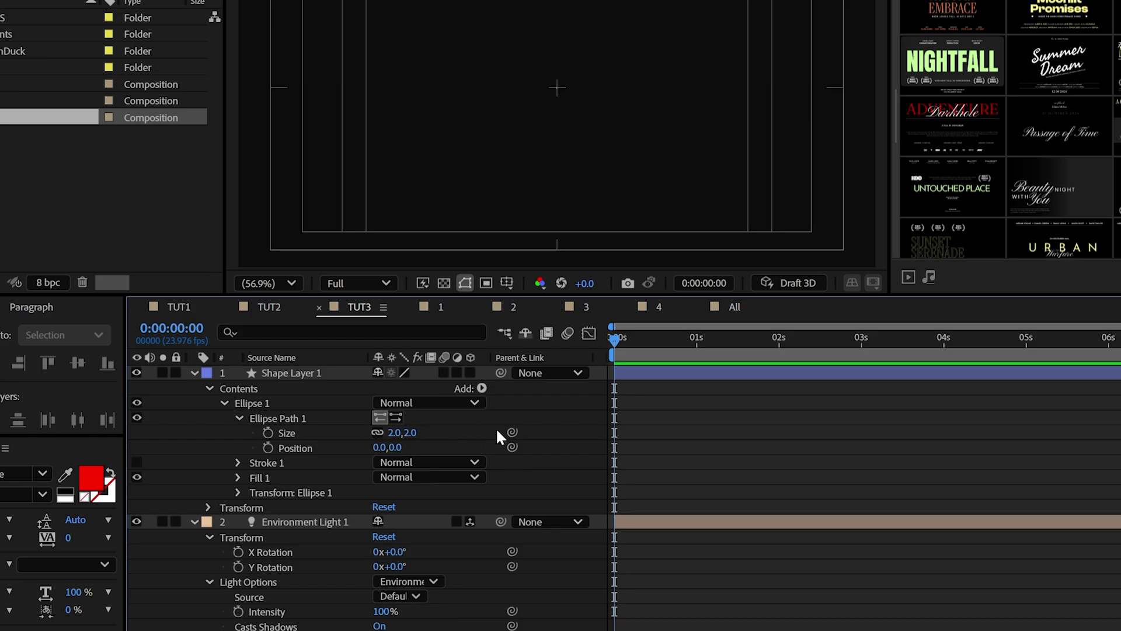
key(Return)
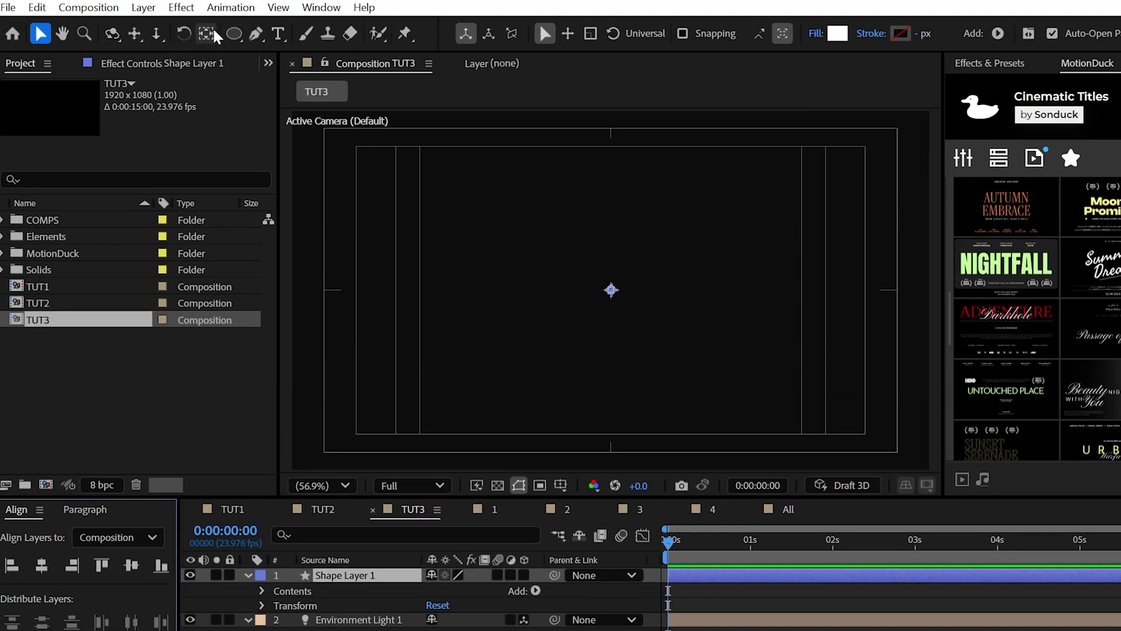
click(207, 34)
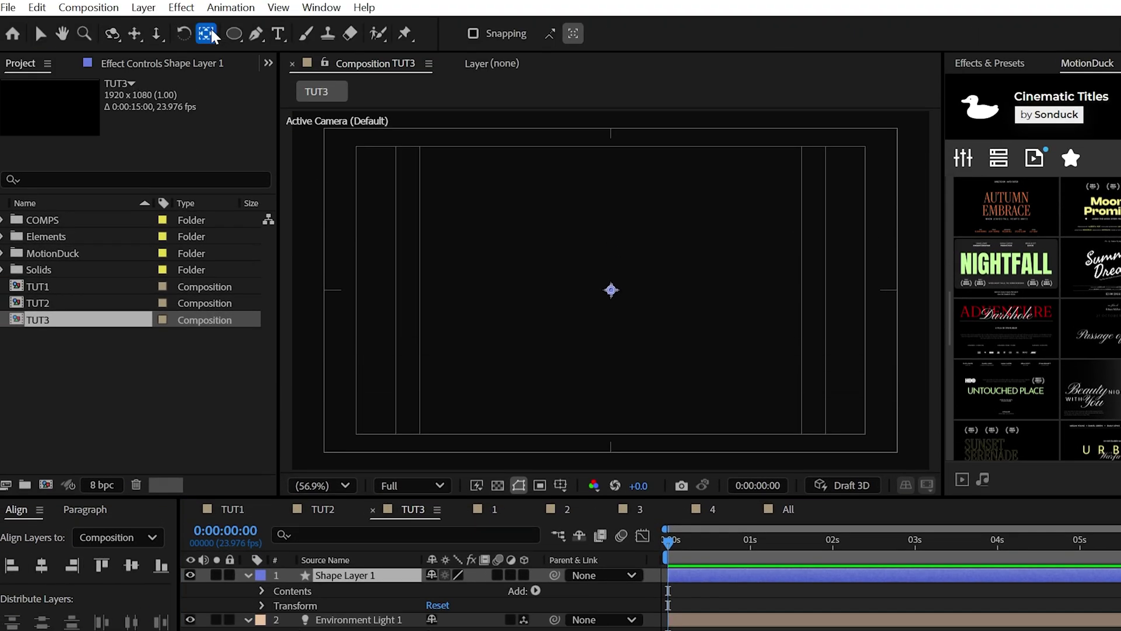
key(v)
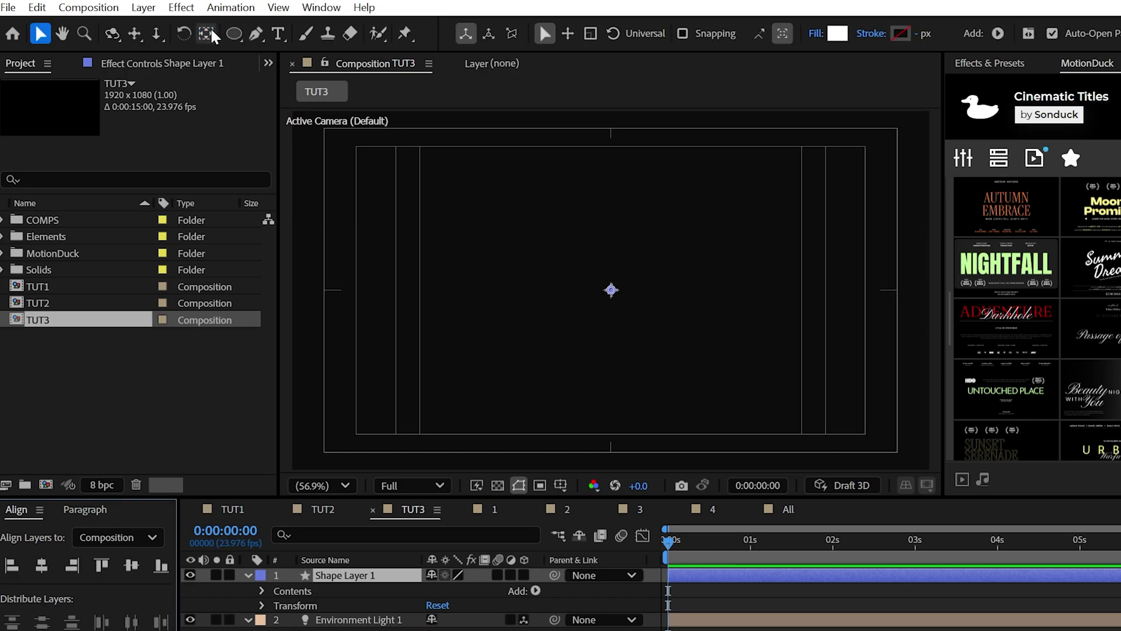
scroll(601, 274, up, 10)
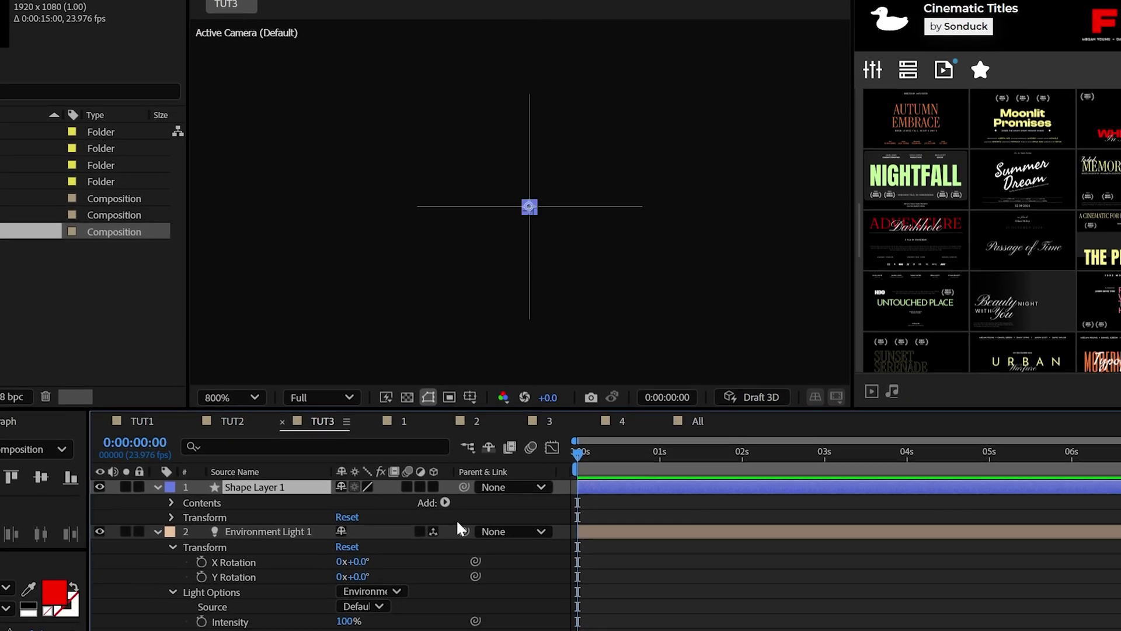
Make the ellipse 3D with a Convex bevel of depth 100.
click(432, 486)
click(173, 532)
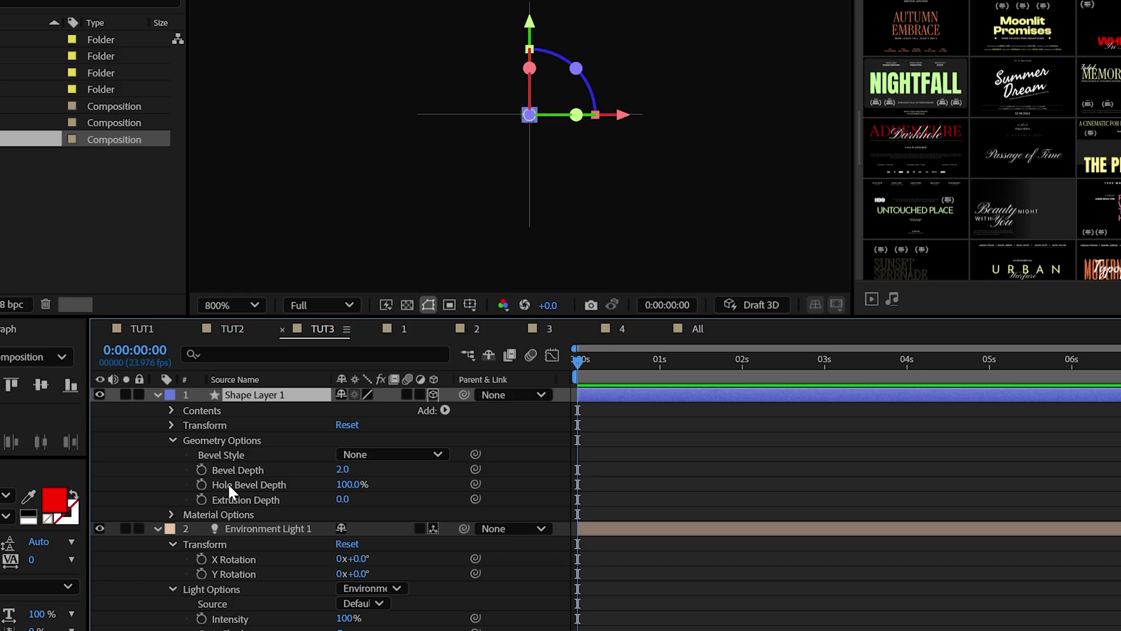
click(388, 454)
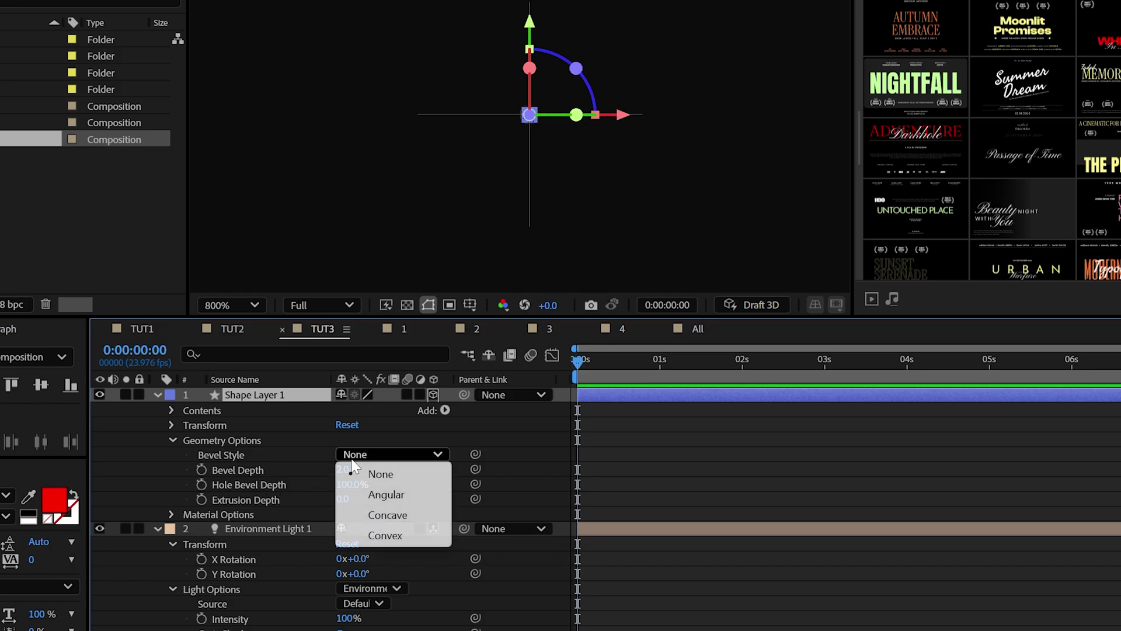
click(362, 533)
text(100)
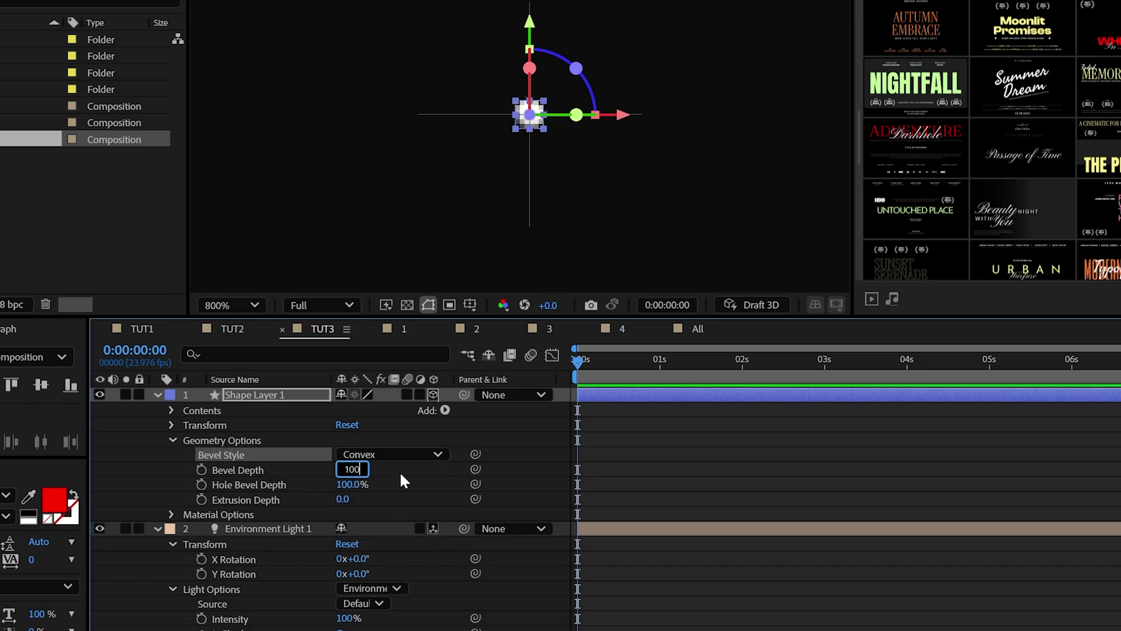
key(Return)
key(slash)
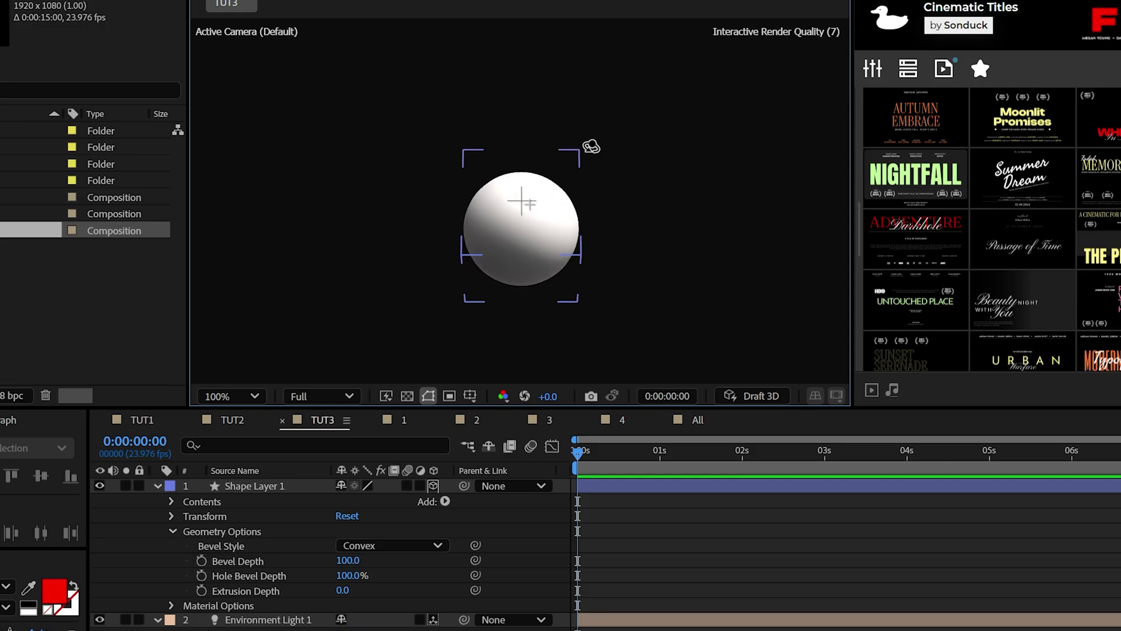
Raise the sphere's specular intensity and shininess to 100%.
click(172, 531)
click(173, 546)
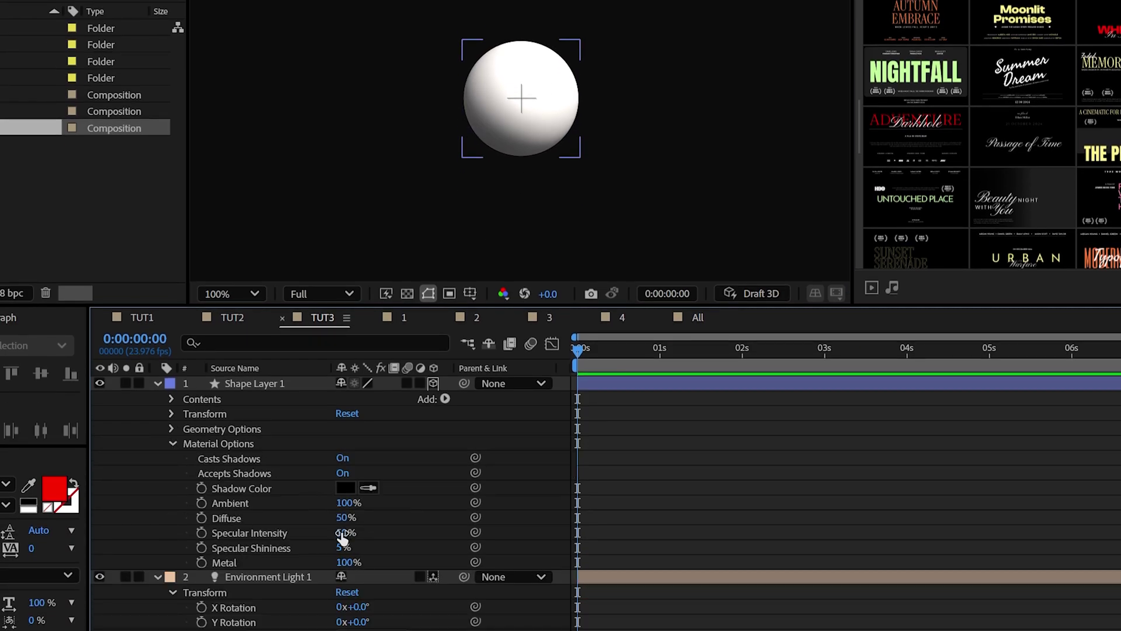
drag(343, 538, 540, 576)
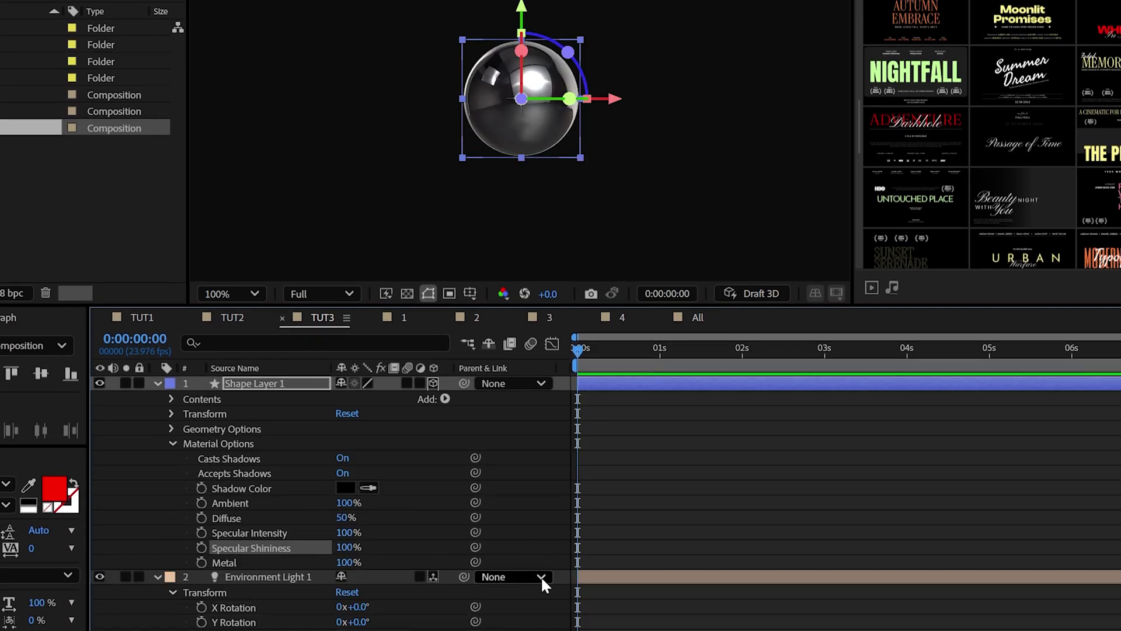
key(F2)
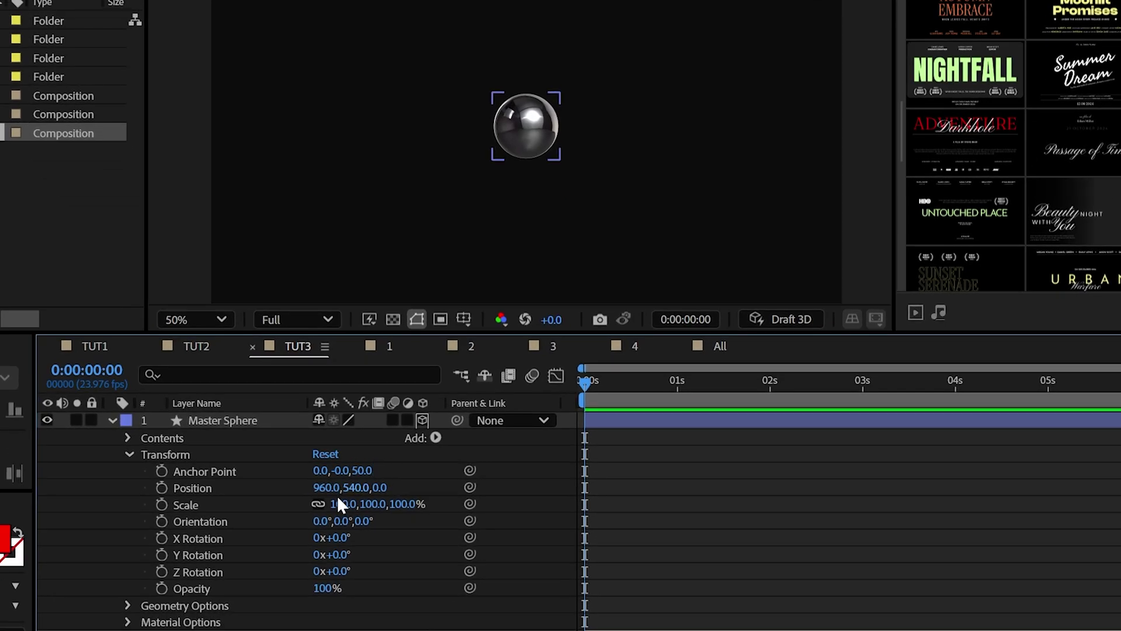
Enlarge the Master Sphere and view the composition at 100%.
drag(338, 510, 508, 503)
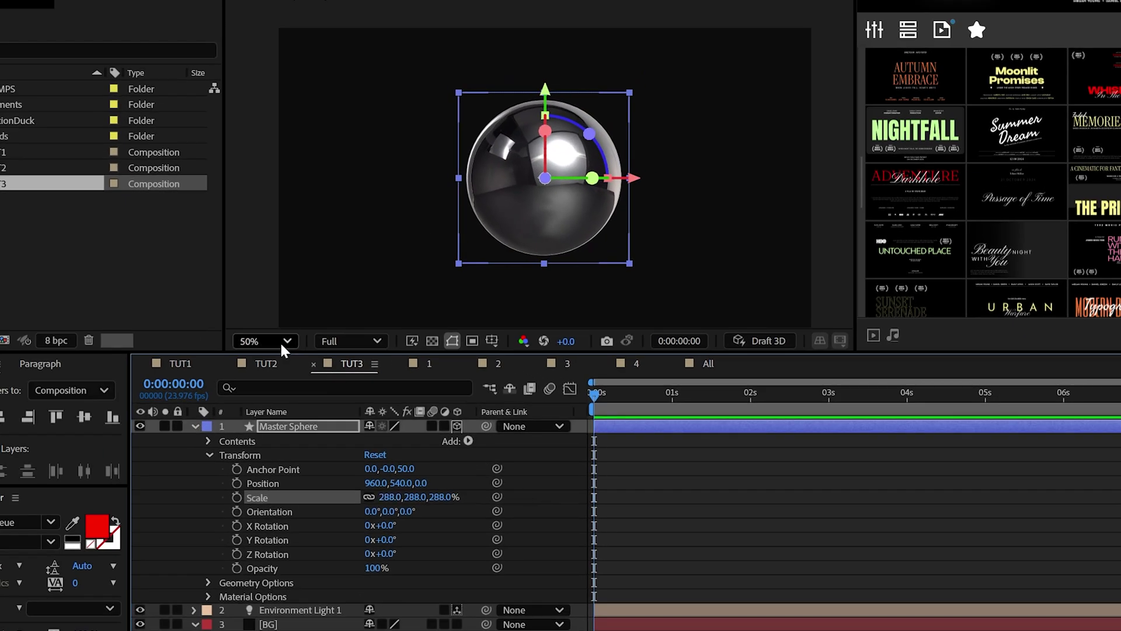
click(279, 341)
click(263, 553)
Duplicate the Master Sphere, scale the copy to 25% and place it at 905,156,50.
click(268, 428)
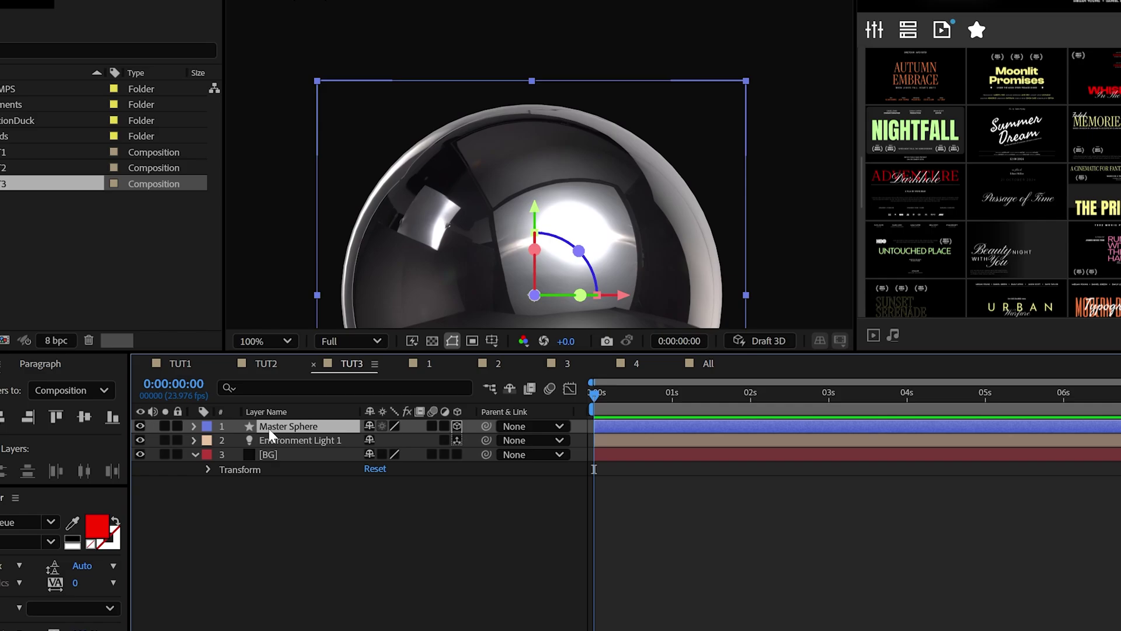
key(ctrl+d)
click(196, 426)
click(209, 455)
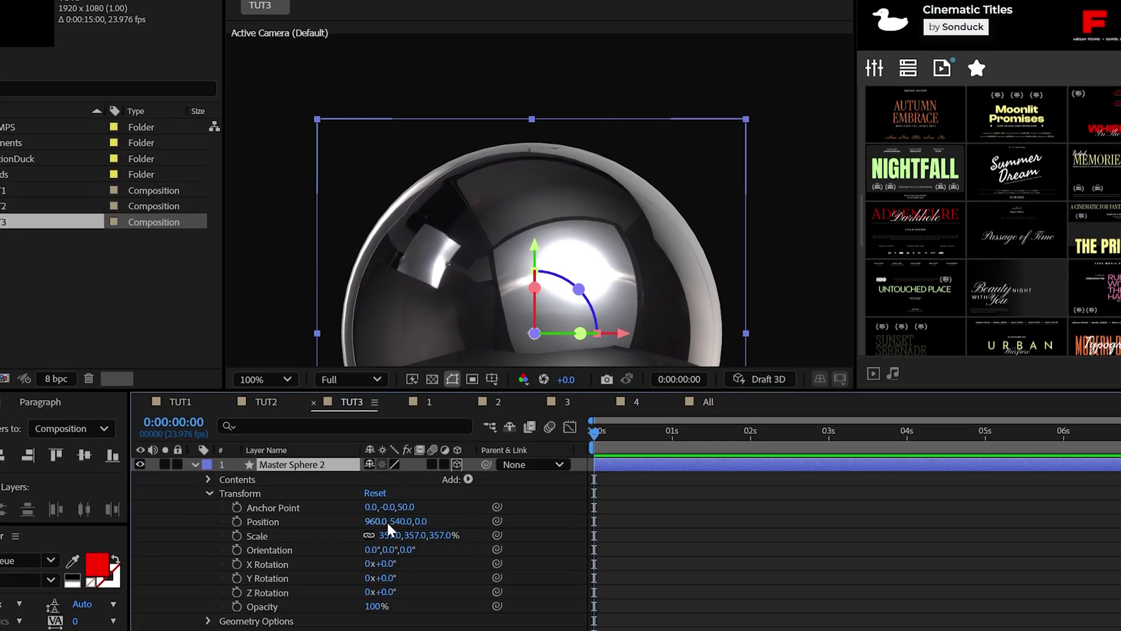
drag(379, 538, 429, 521)
key(F2)
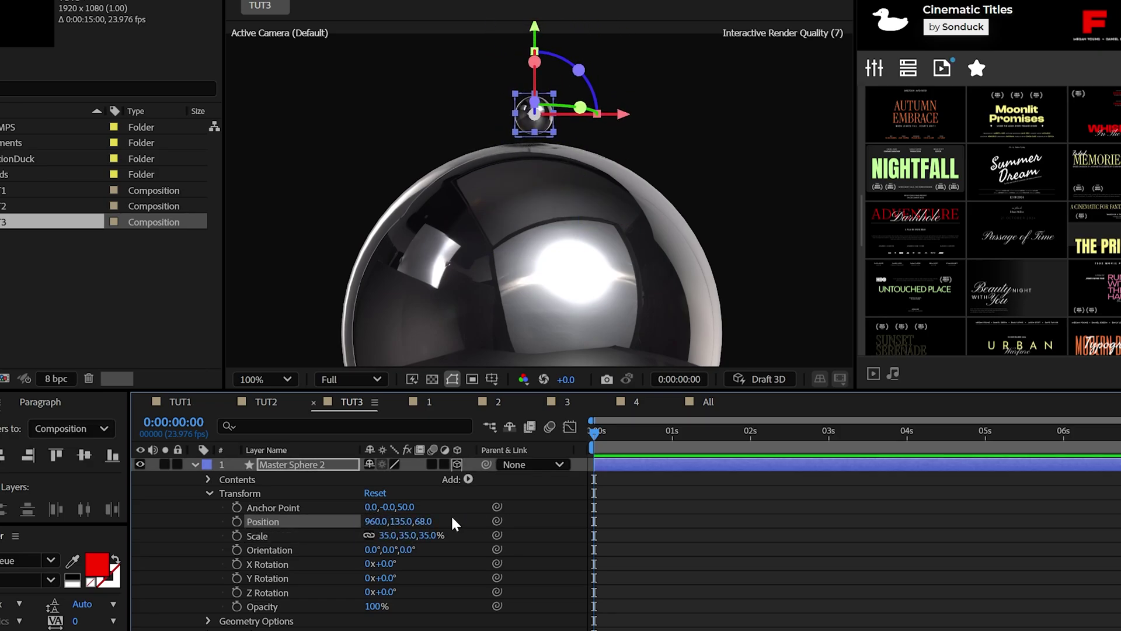
click(430, 520)
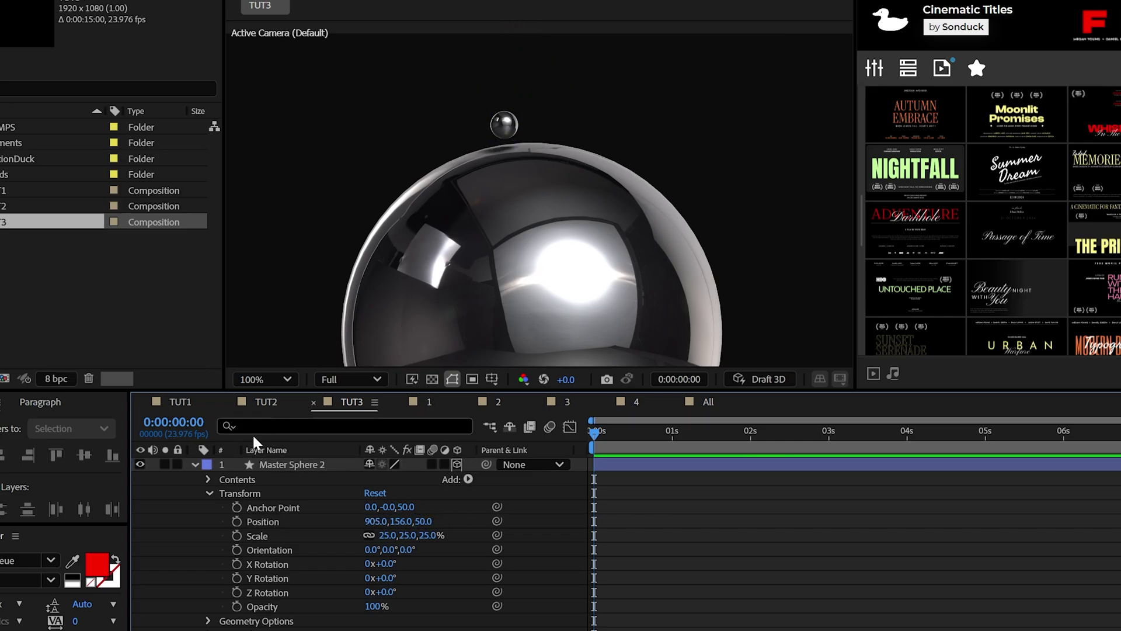
Add a new null object, Null 23, and set its anchor point Z to 50.
click(195, 464)
click(93, 7)
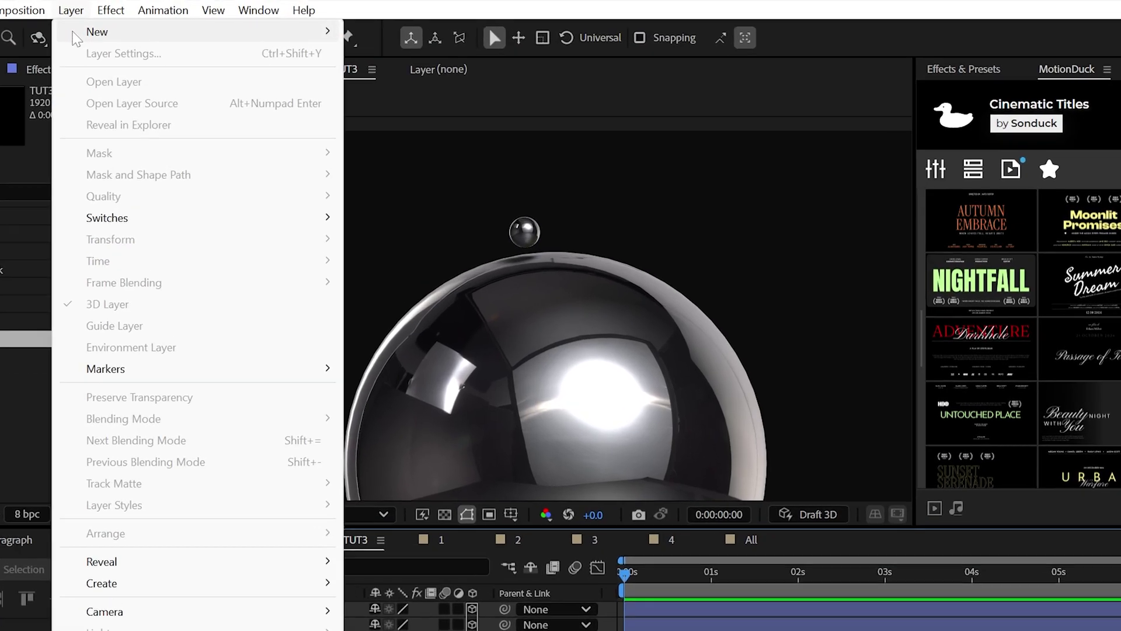
mouse_move(130, 33)
click(407, 126)
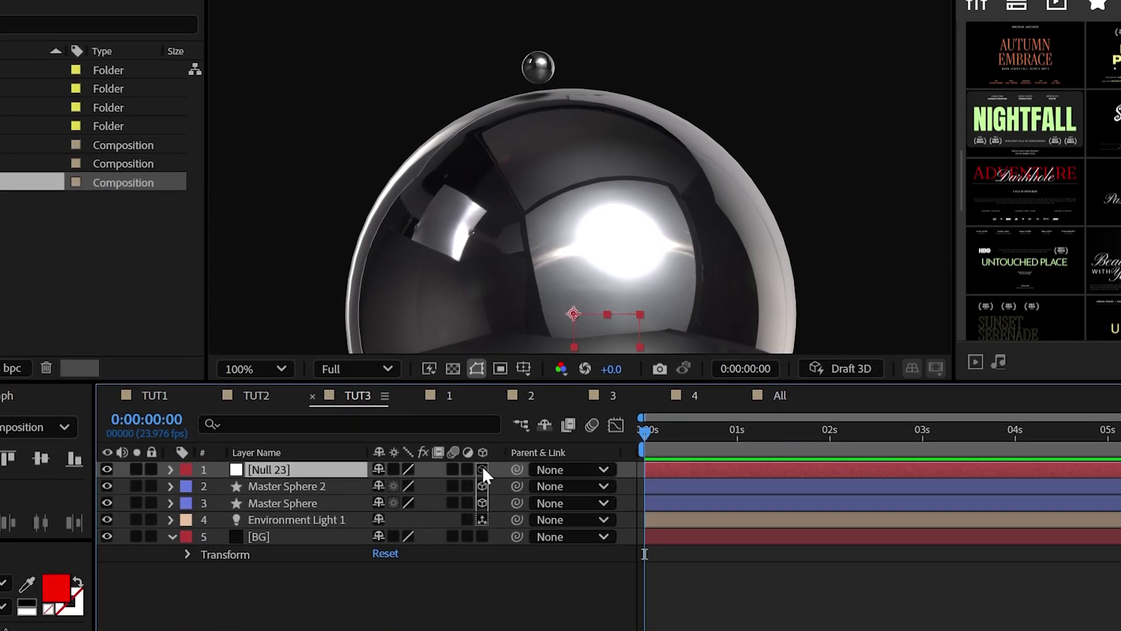
click(170, 469)
click(187, 485)
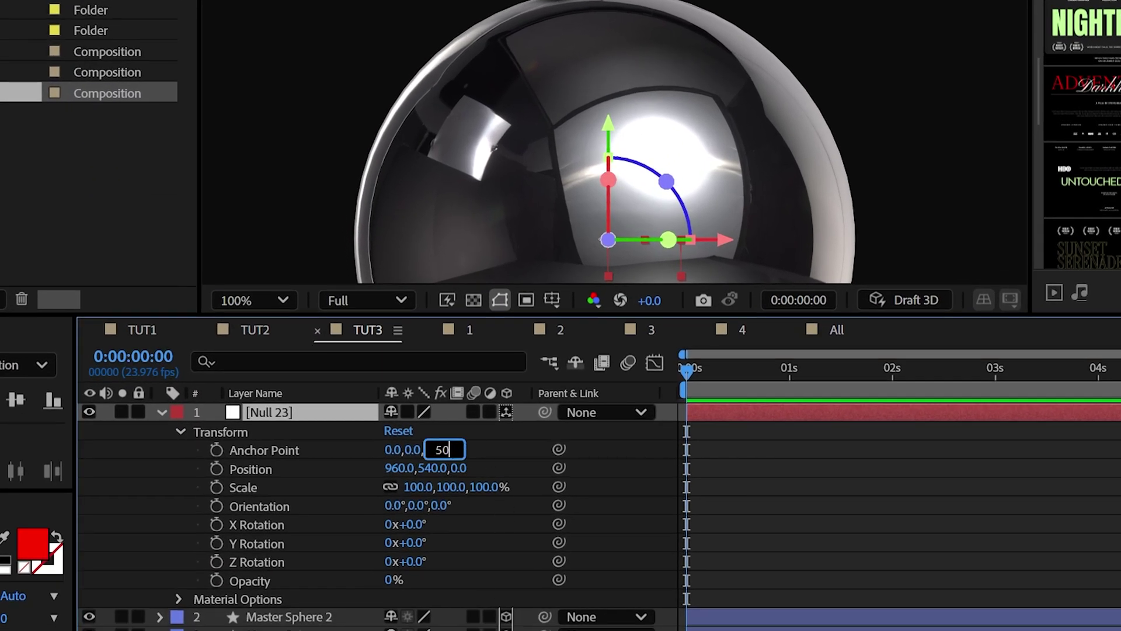
key(Return)
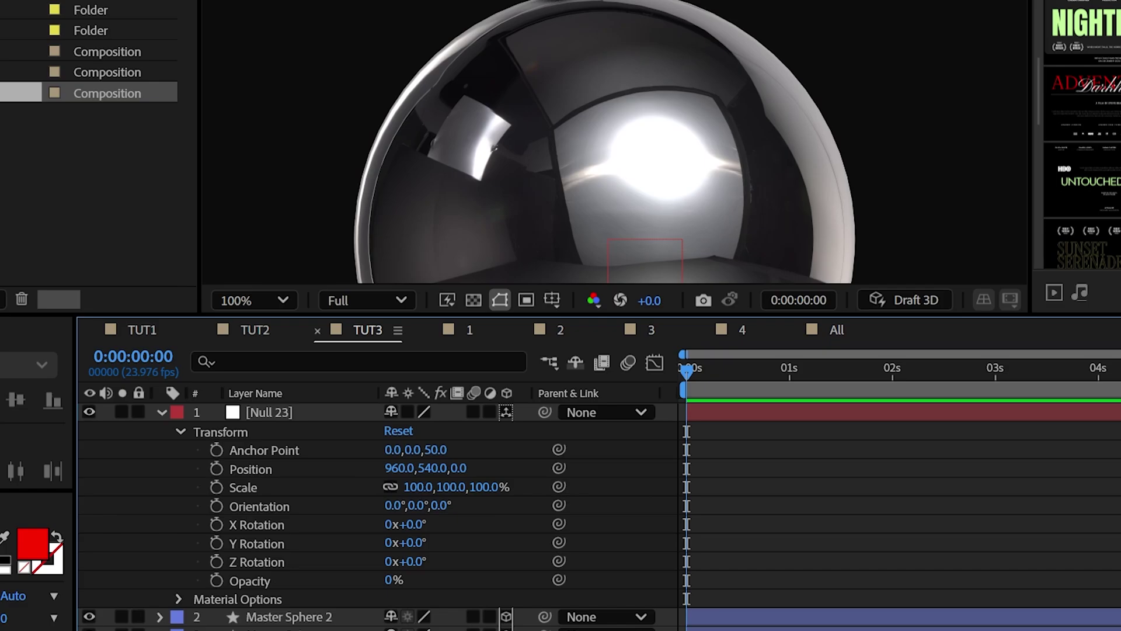
Parent Master Sphere 2 to Null 23 and give the null's Z Rotation the expression time*10.
click(314, 617)
click(161, 413)
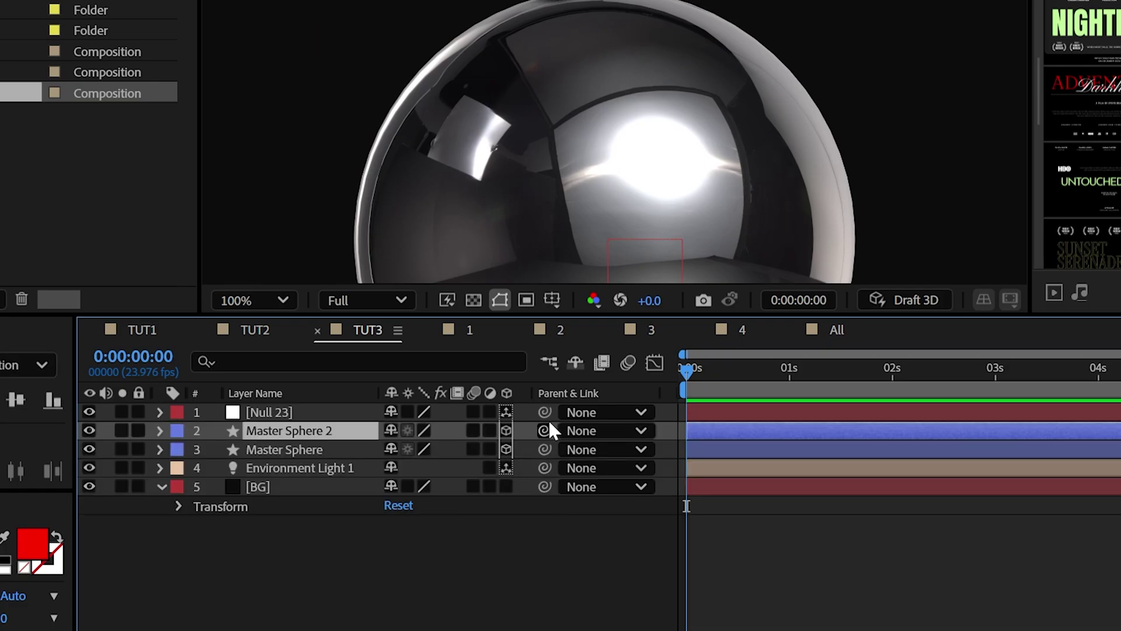
drag(359, 411, 311, 412)
click(160, 411)
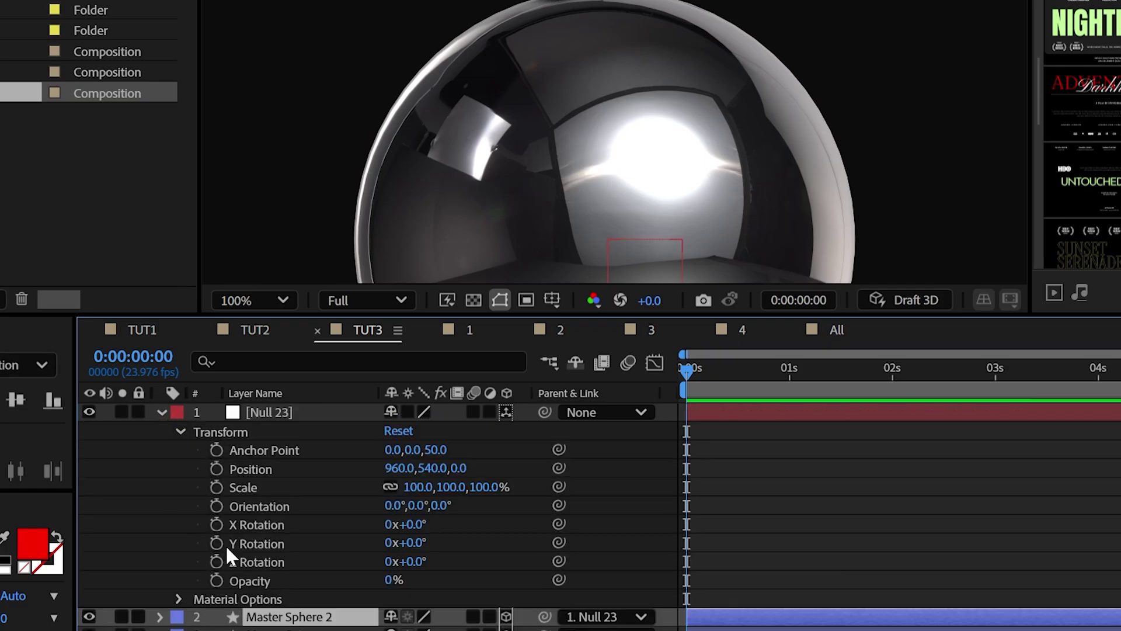
alt+click(215, 559)
text(time*)
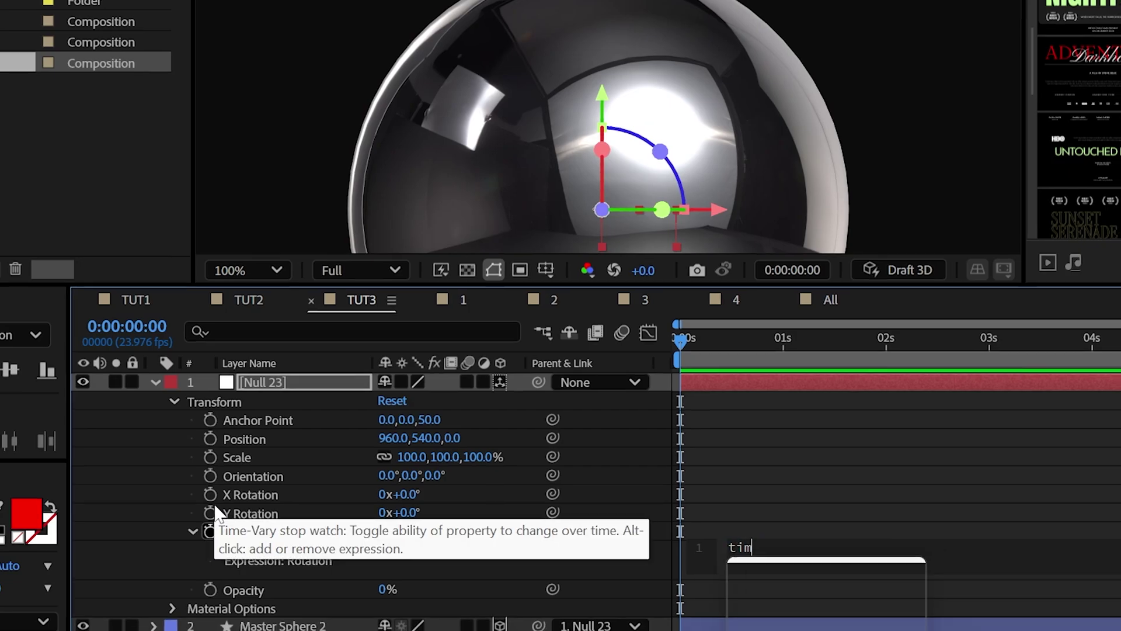
text(10)
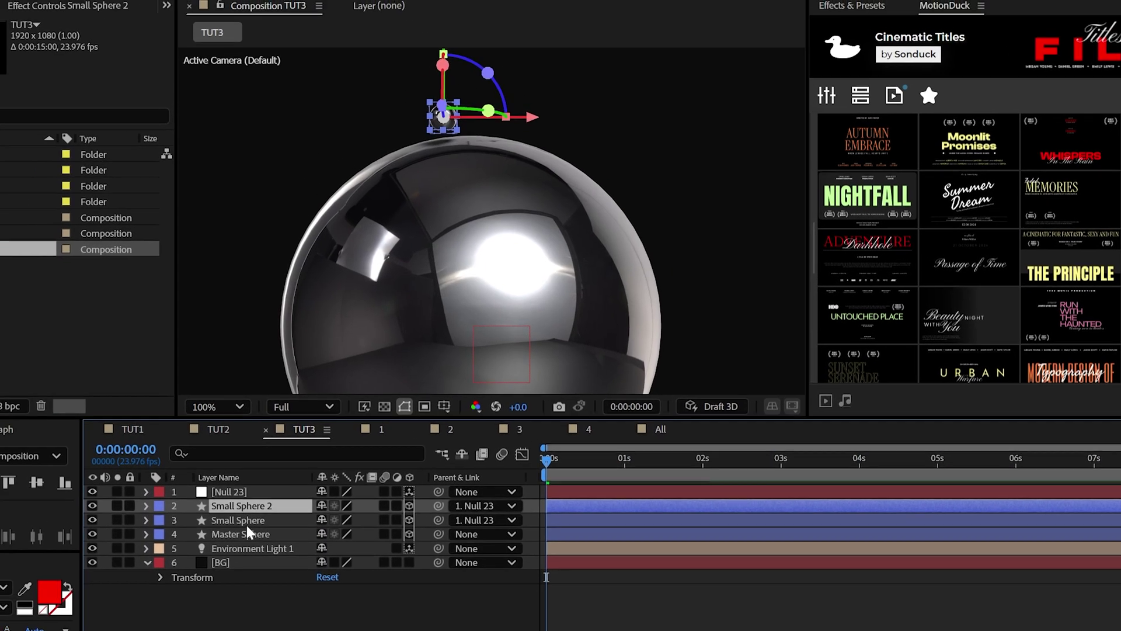
Slide Small Sphere 2 along the top, duplicate it, and move Small Sphere 3 to the left.
key(p)
drag(373, 522, 458, 527)
key(ctrl+d)
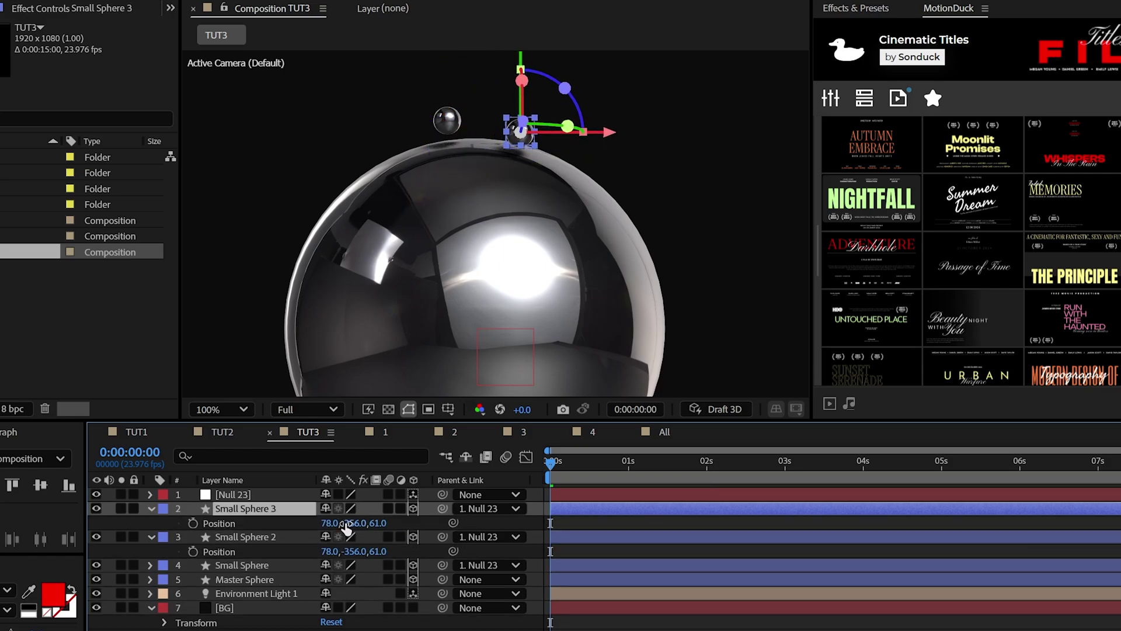
drag(330, 522, 386, 523)
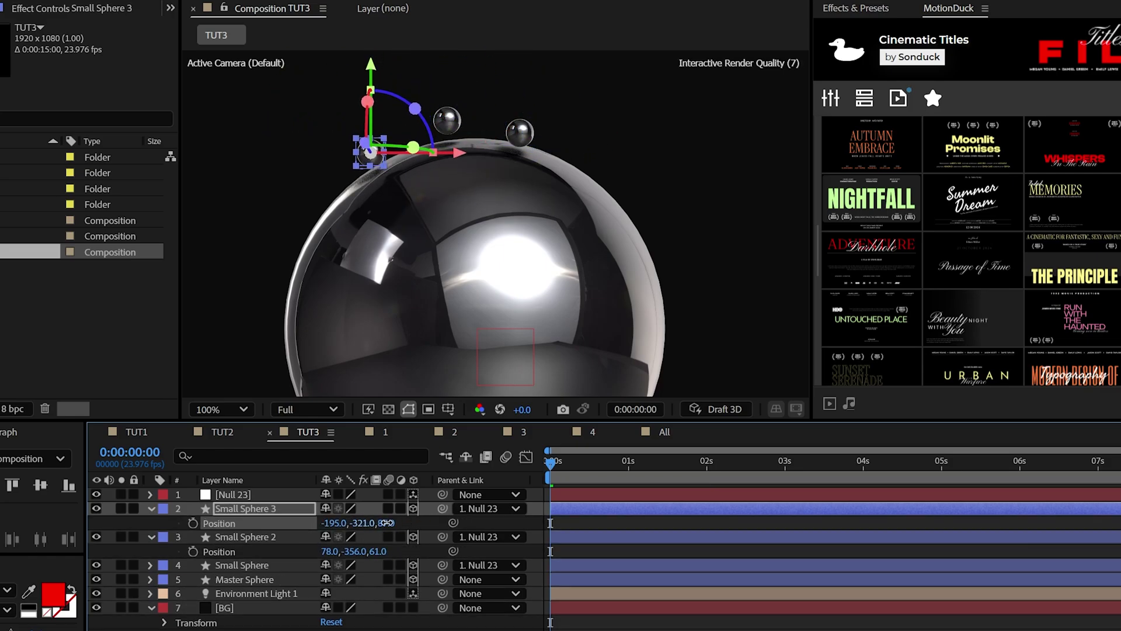
key(F2)
key(u)
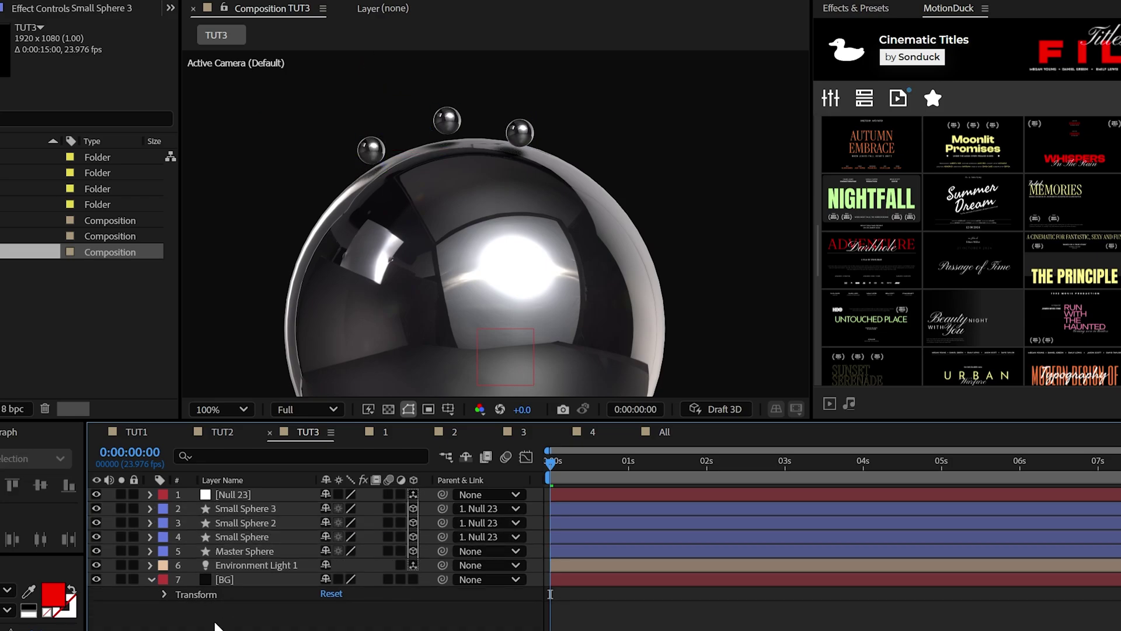
click(273, 497)
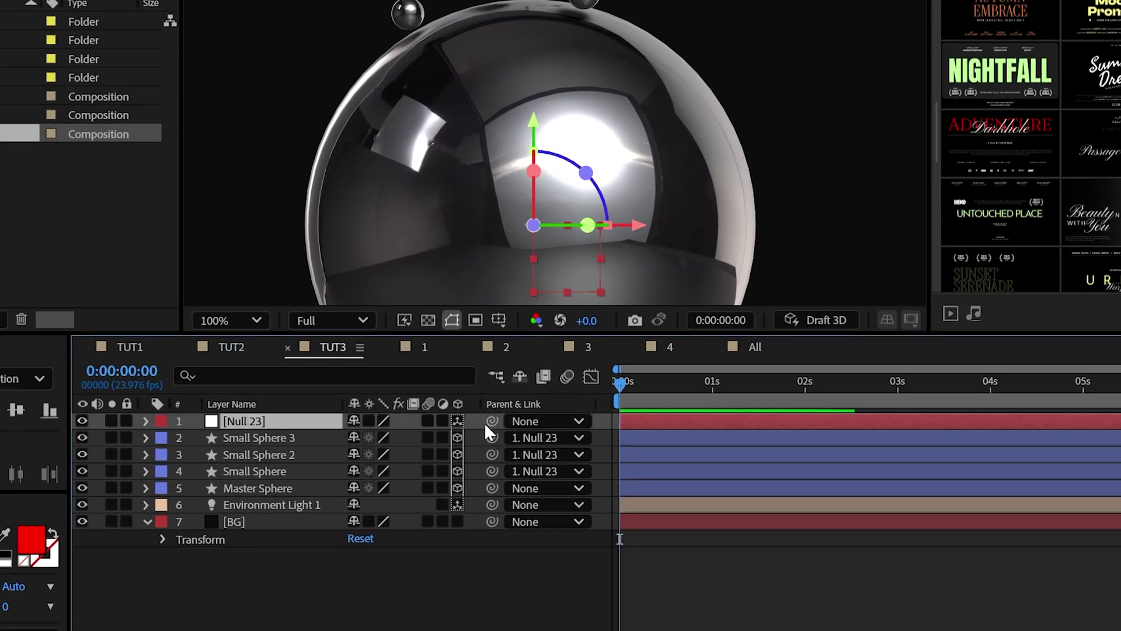
Parent Null 23 to Master Sphere and fit the whole composition in the viewer.
drag(489, 421, 273, 488)
click(233, 322)
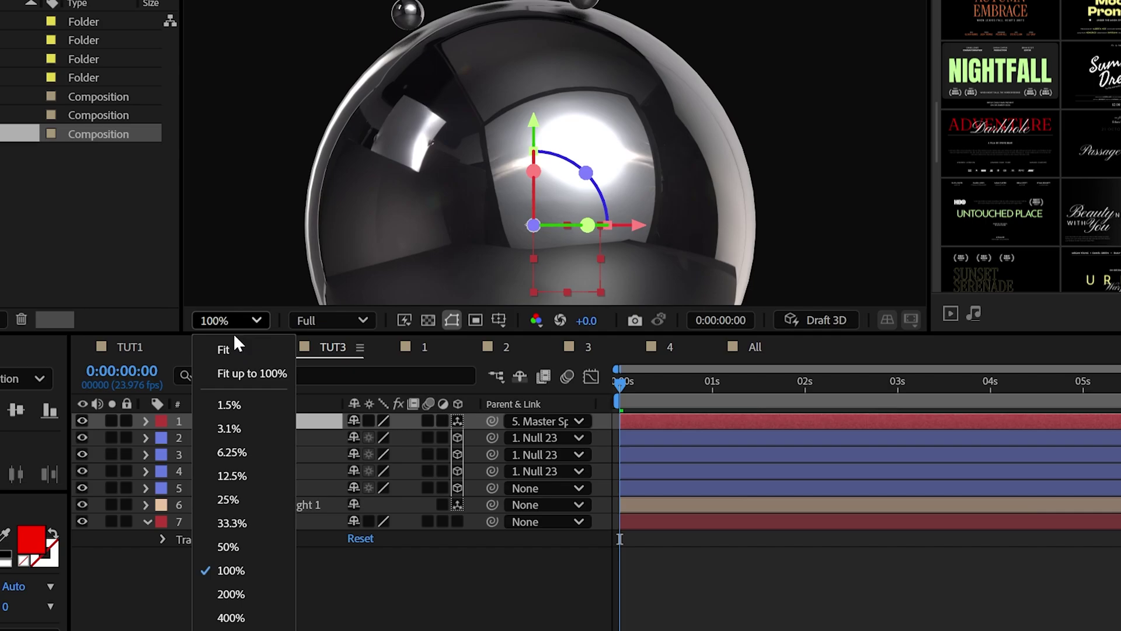
click(225, 349)
Scale the Master Sphere up to 760% and preview the animation with the title.
click(257, 487)
key(p)
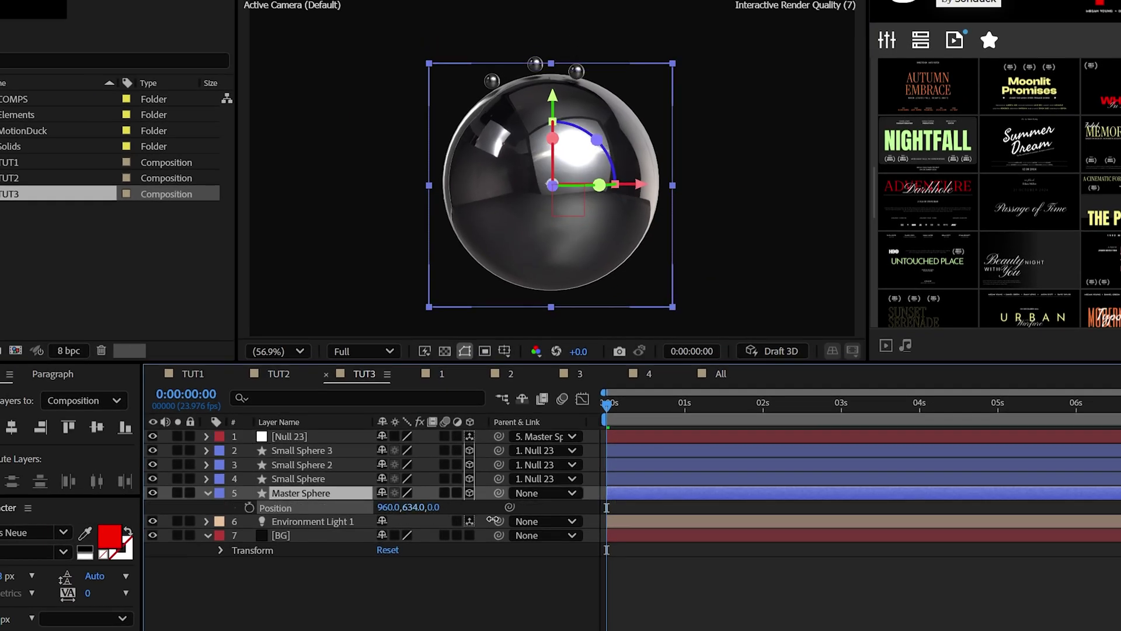
key(s)
drag(403, 507, 673, 532)
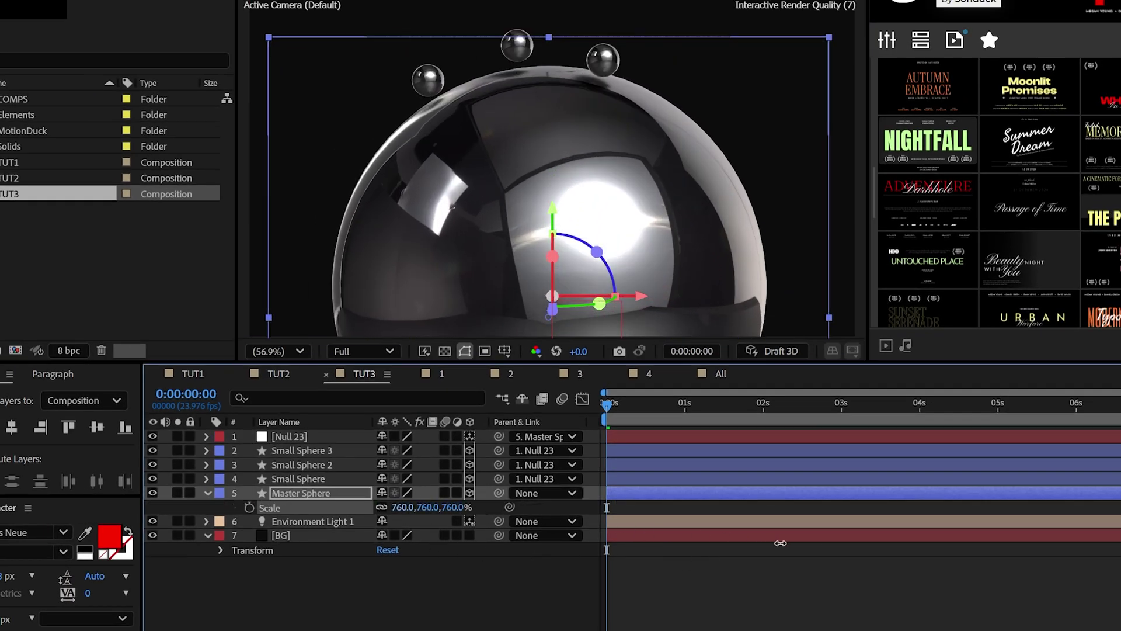
drag(403, 507, 367, 506)
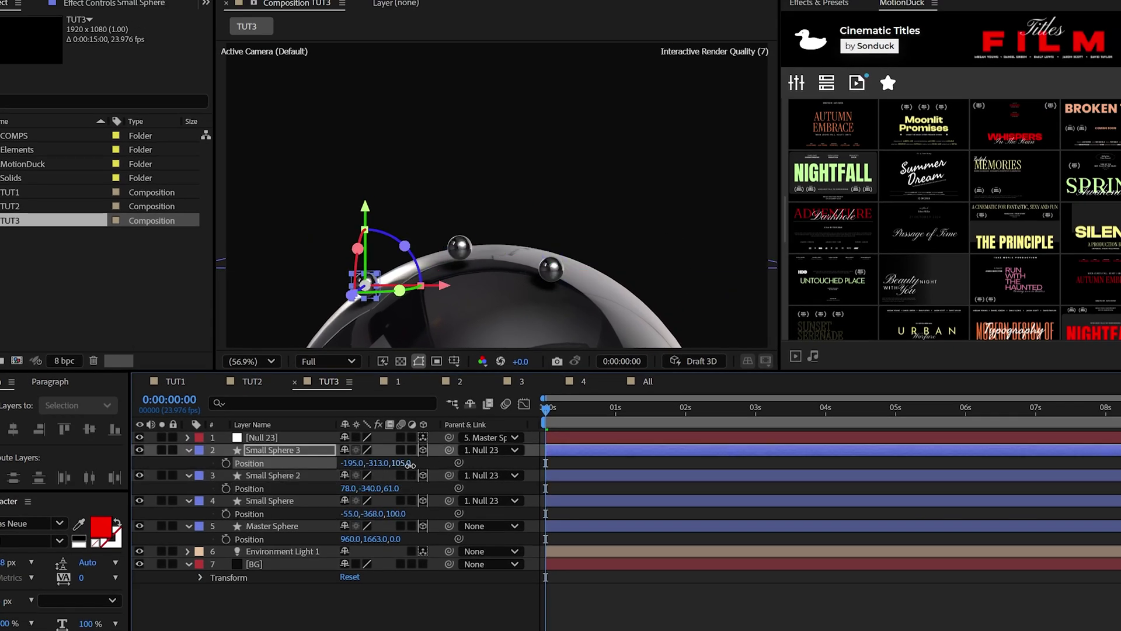
key(space)
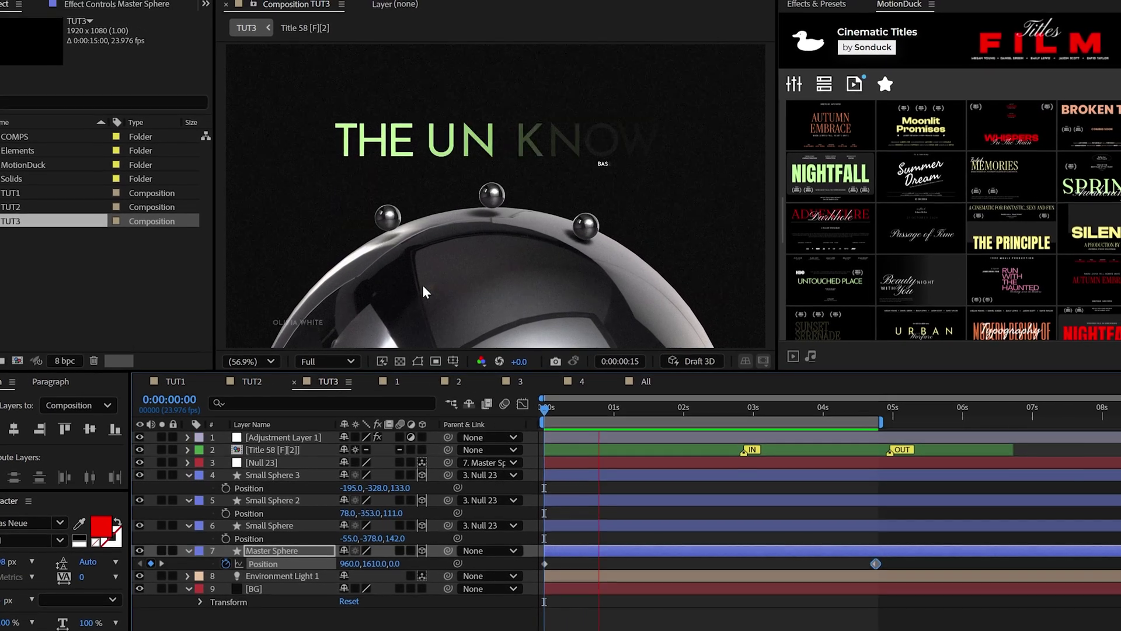